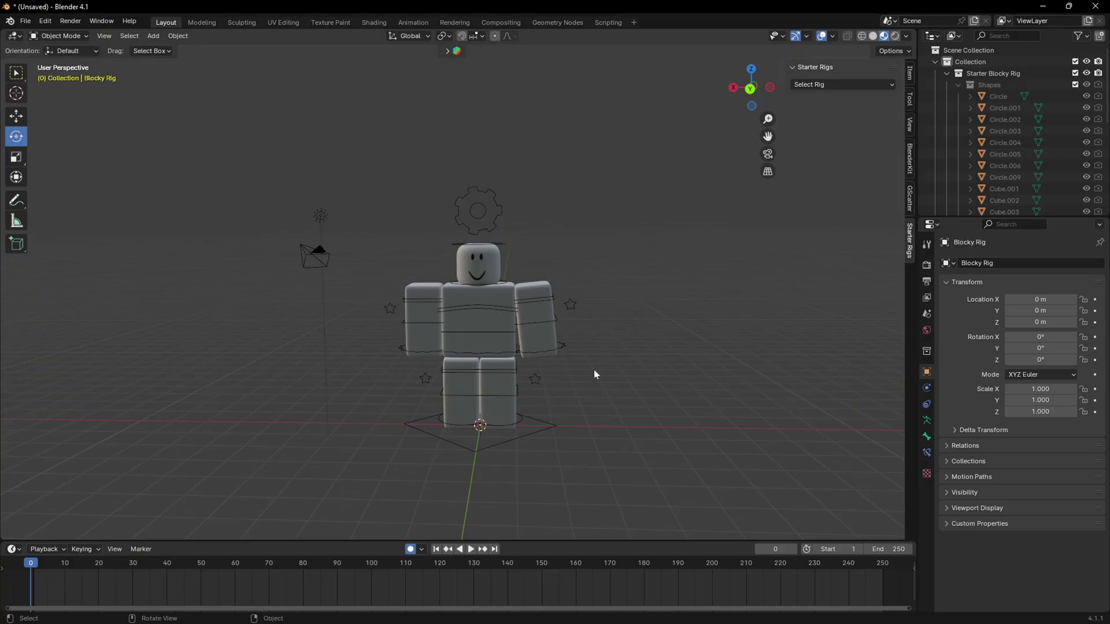
scroll(593, 374, "up", 1)
- Orbit the view around the rig to a more frontal angle
mouse_move(708, 389)
middle_mouse_down()
mouse_move(755, 354)
mouse_move(718, 349)
mouse_move(726, 364)
middle_mouse_up()
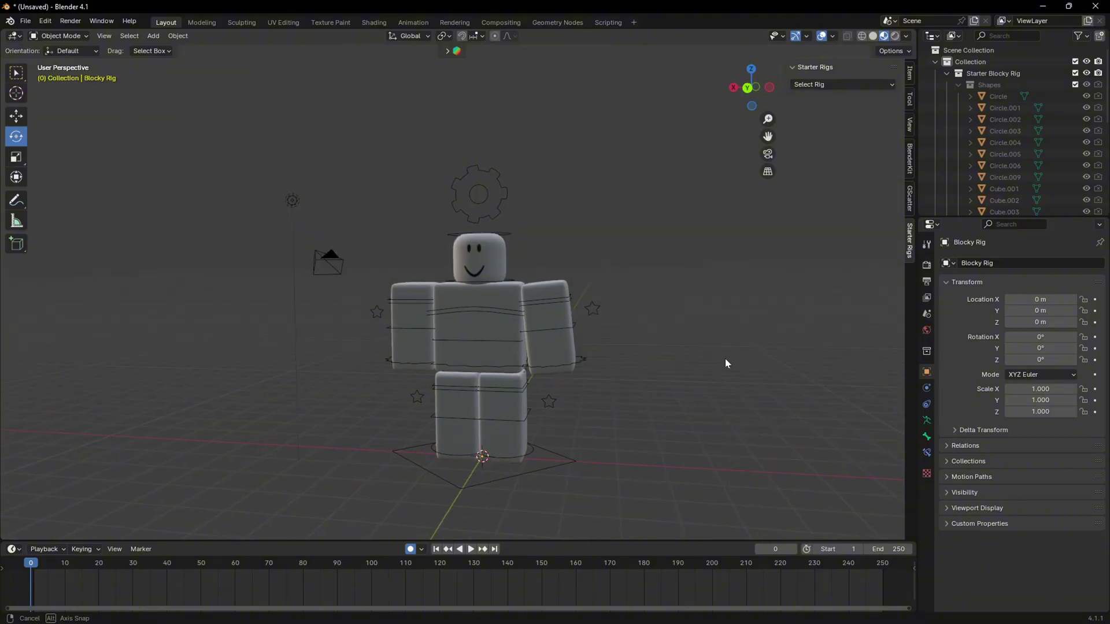
middle_click_drag(726, 359, 727, 360)
mouse_move(610, 329)
middle_mouse_down()
mouse_move(639, 327)
mouse_move(603, 296)
middle_mouse_up()
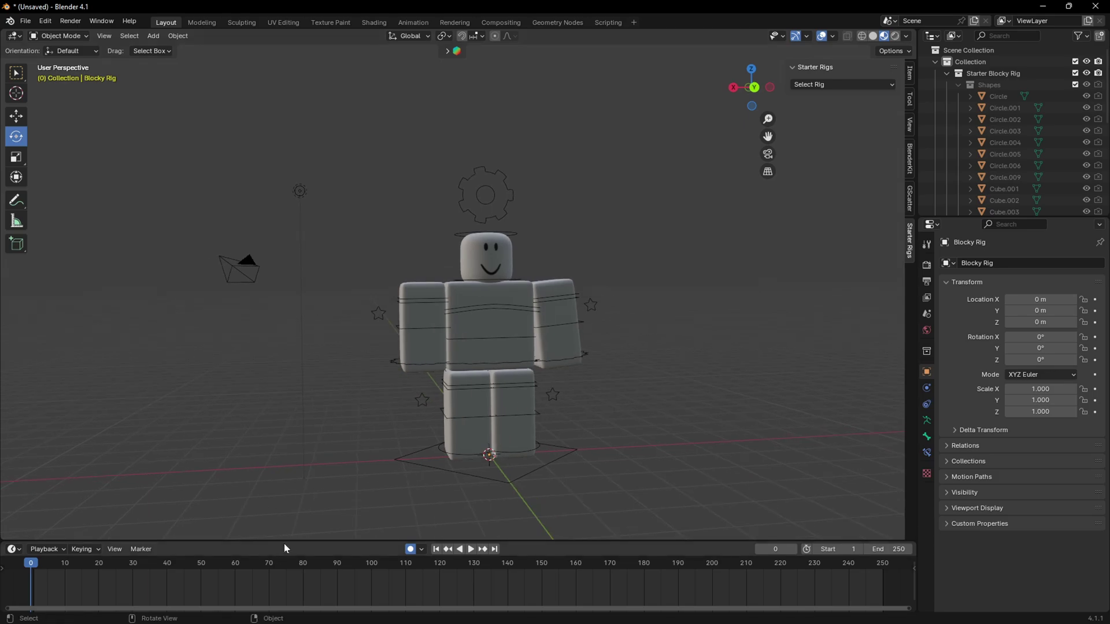
- Raise the timeline border, check the editor-type list, then lower the border slightly
left_click_drag(292, 540, 300, 450)
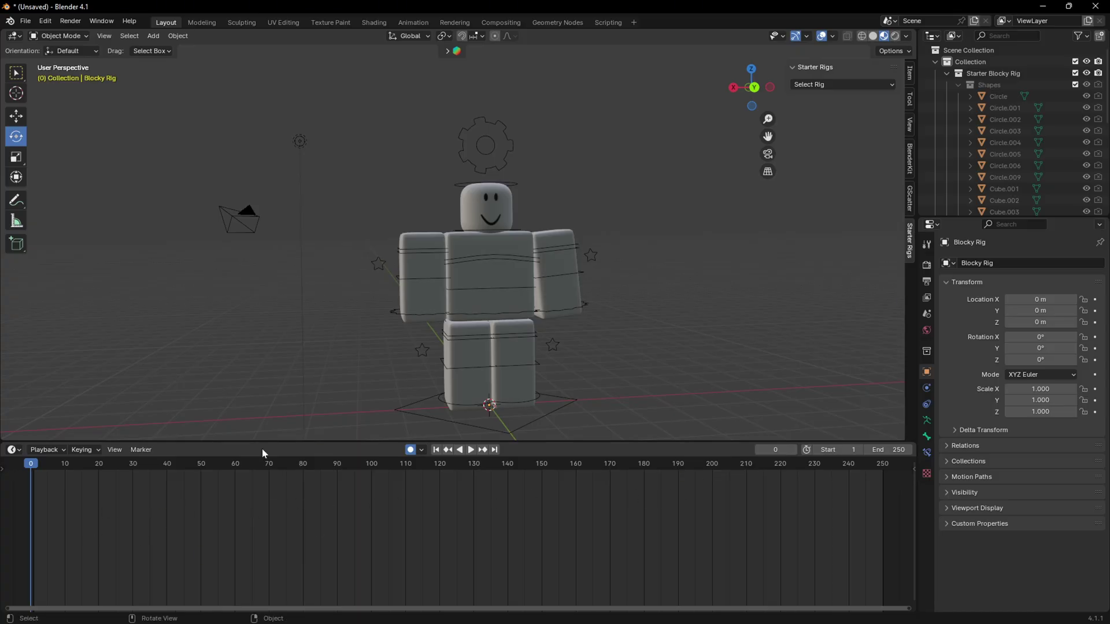
left_click(13, 450)
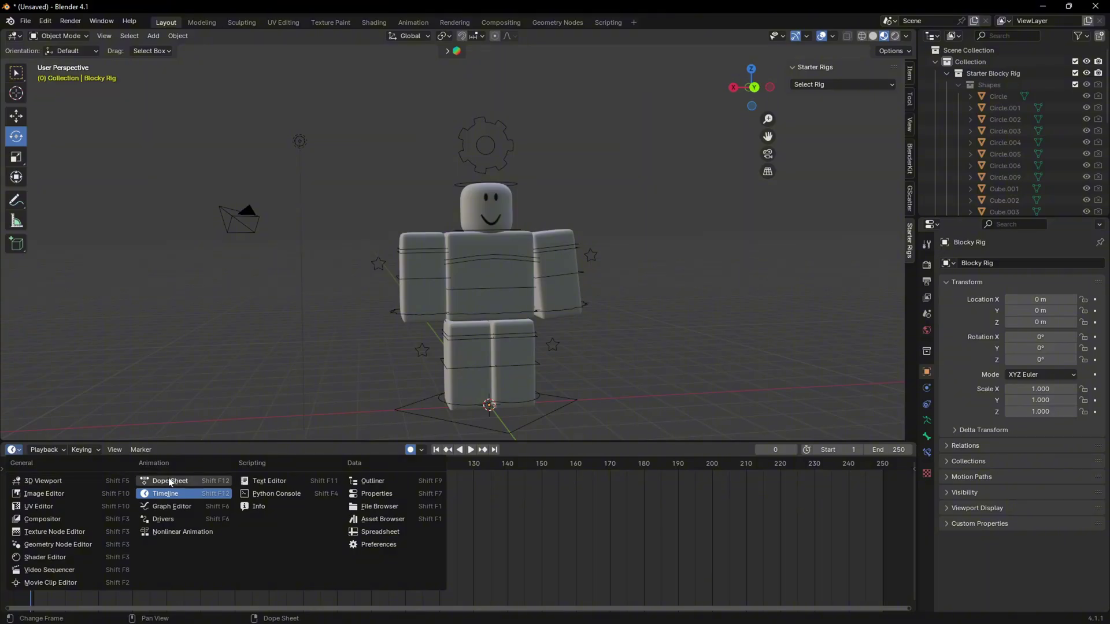
left_click_drag(182, 449, 204, 495)
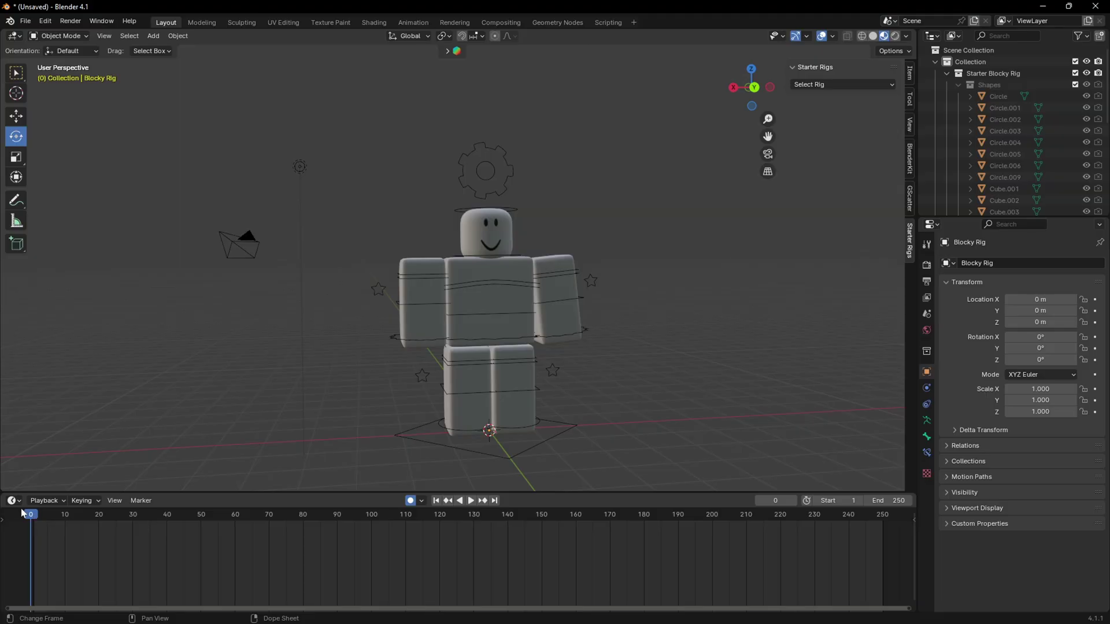
- Select the Blocky Rig, play and stop its arm animation, and enlarge the timeline
left_click(484, 287)
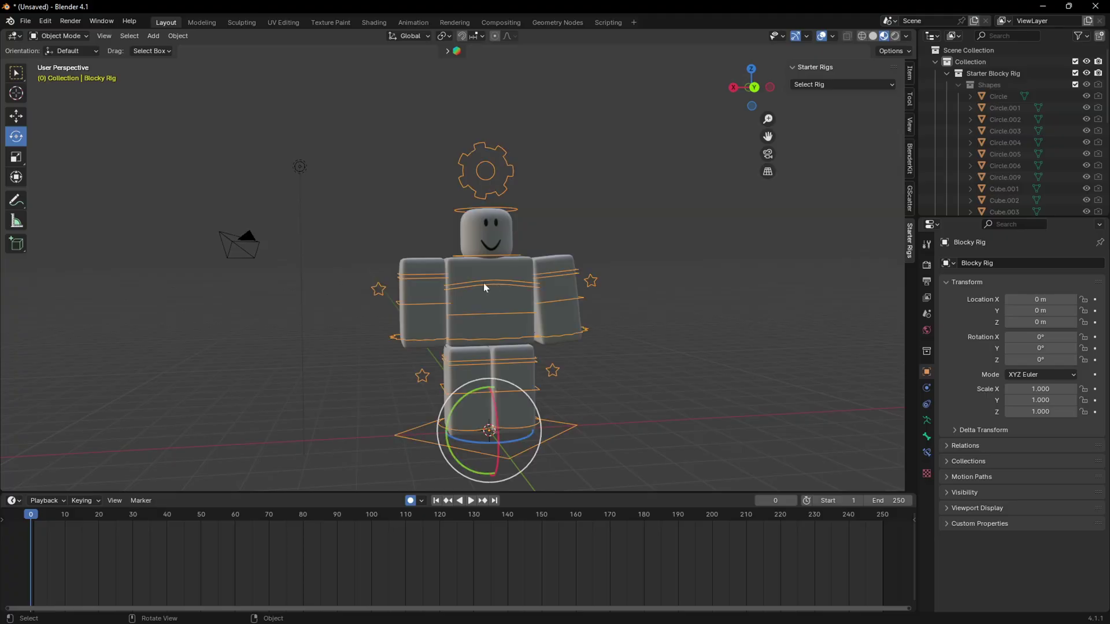
left_click(33, 517)
key("space")
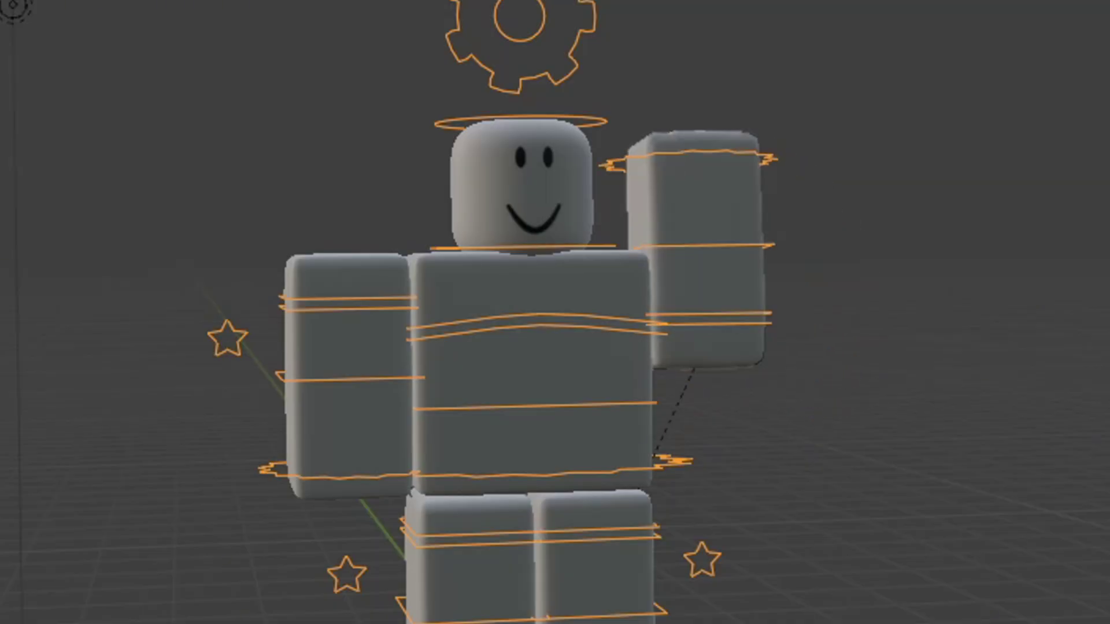
key("space")
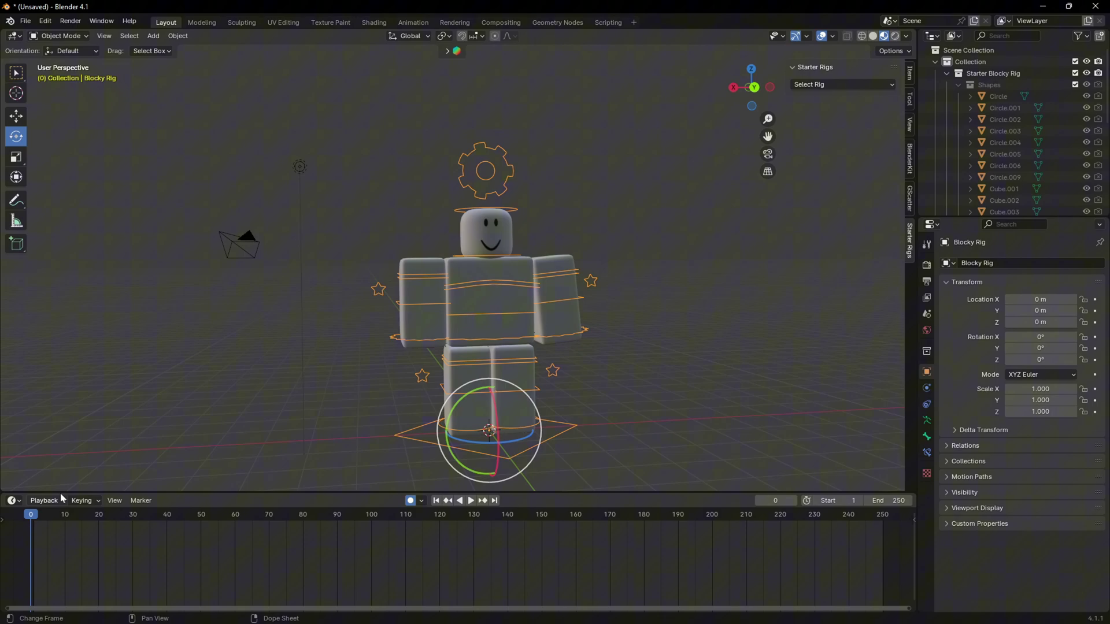
left_click_drag(175, 494, 199, 460)
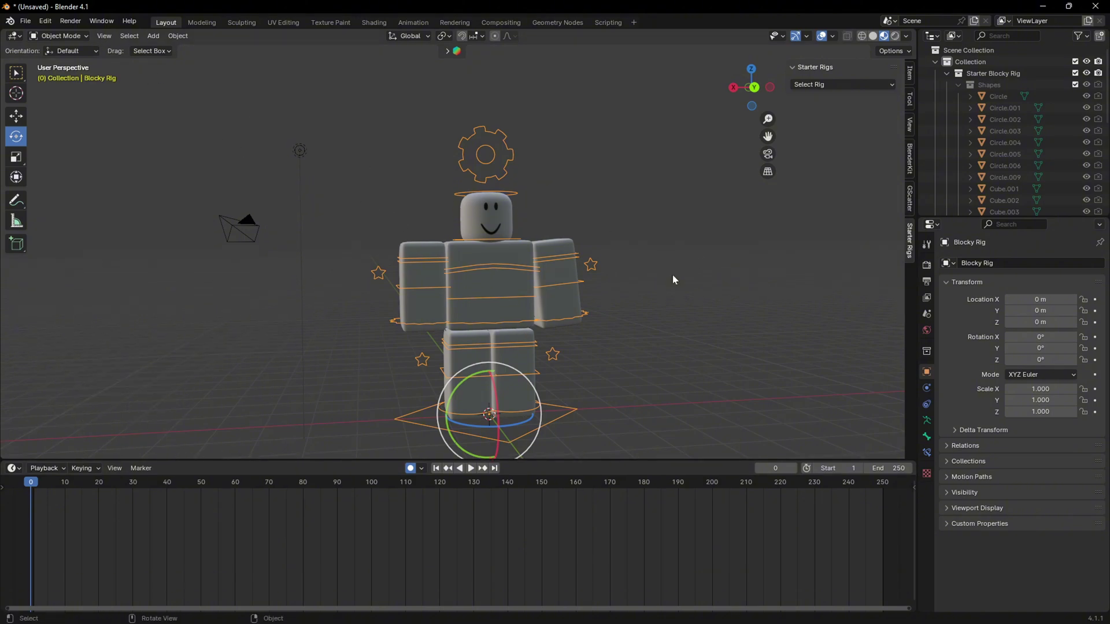
- Deselect and reselect the rig, then open the interaction mode dropdown
left_click(613, 270)
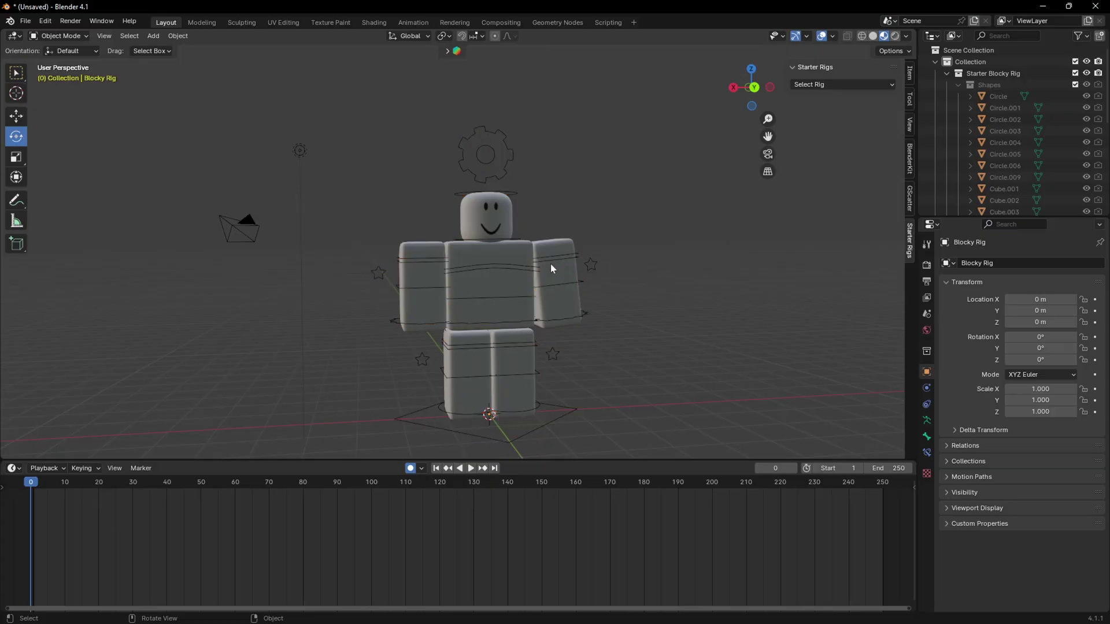
left_click(513, 265)
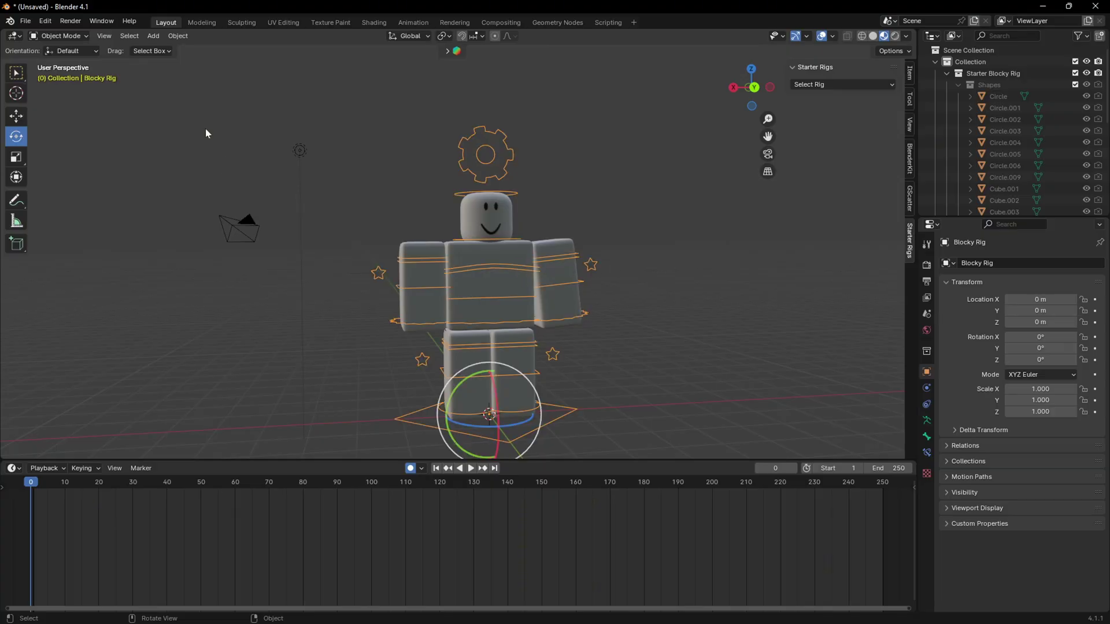
left_click(60, 36)
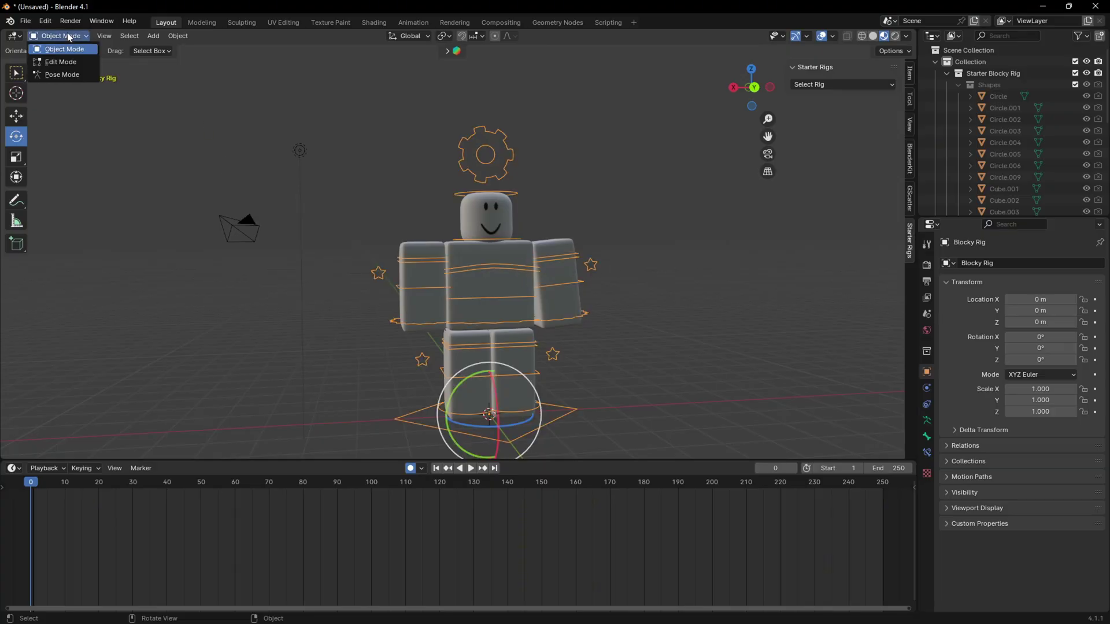
- Enter Pose Mode, select Upperarm.L, and scrub and play its animation to frame 25
left_click(67, 76)
scroll(616, 269, "up", 1)
scroll(616, 268, "up", 1)
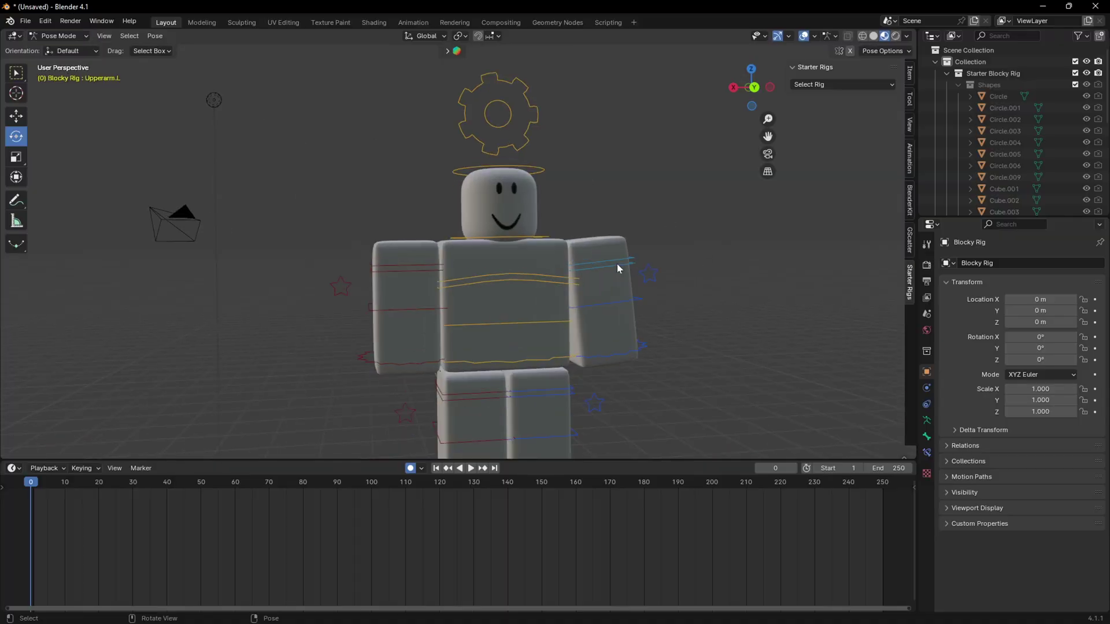
left_click(617, 268)
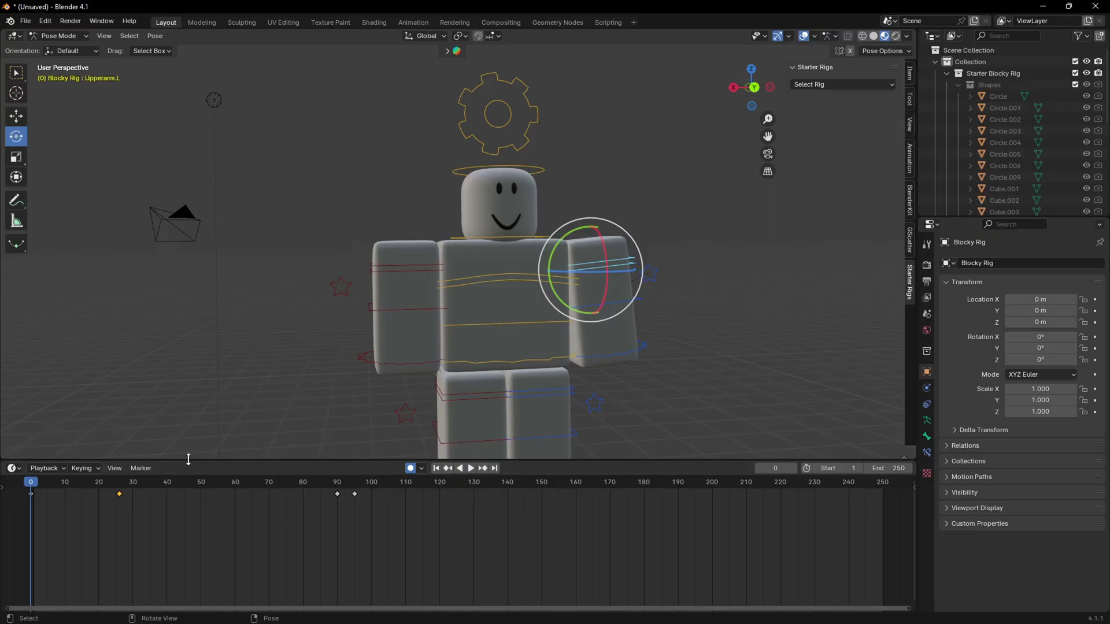
mouse_move(123, 486)
left_mouse_down()
mouse_move(264, 486)
mouse_move(354, 503)
left_mouse_up()
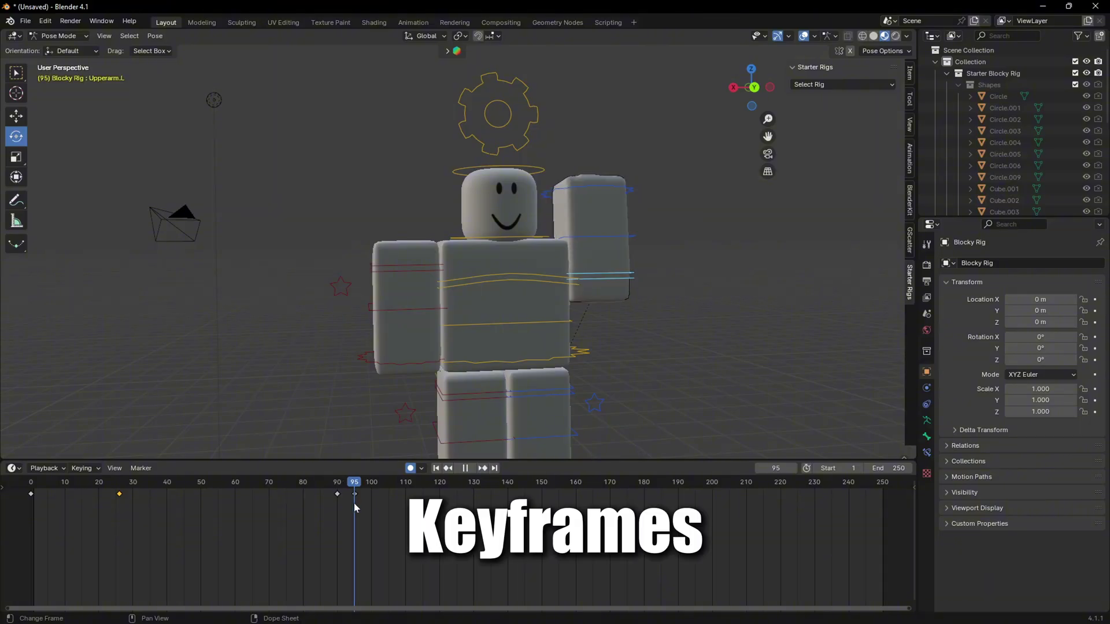
left_click_drag(354, 503, 353, 503)
key("space")
left_click_drag(37, 487, 34, 486)
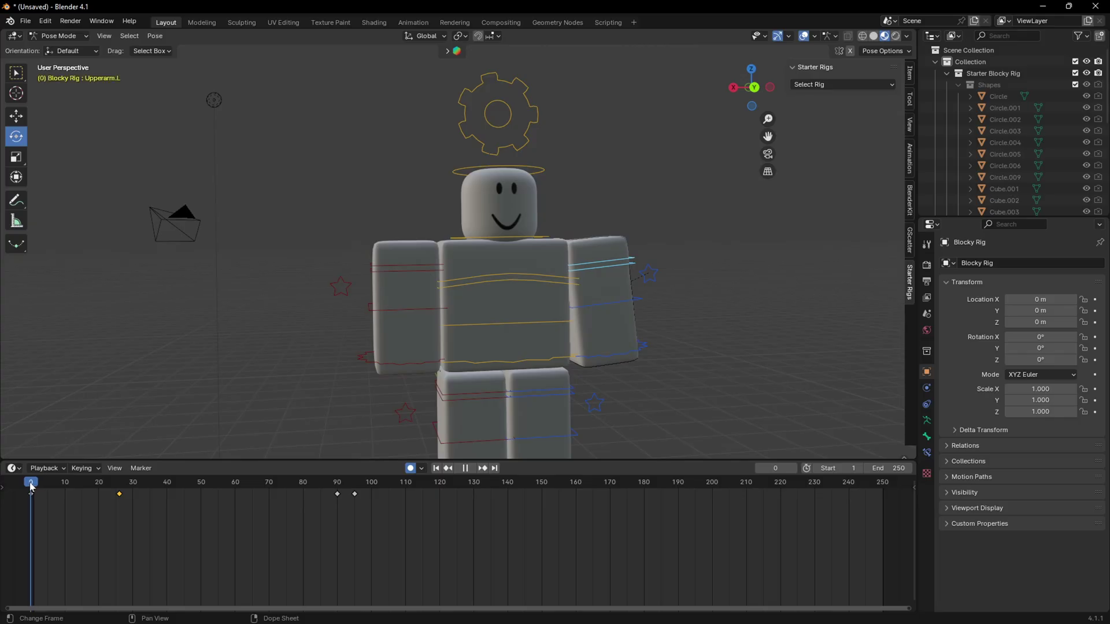
mouse_move(33, 486)
left_mouse_down()
mouse_move(120, 521)
mouse_move(19, 494)
left_mouse_up()
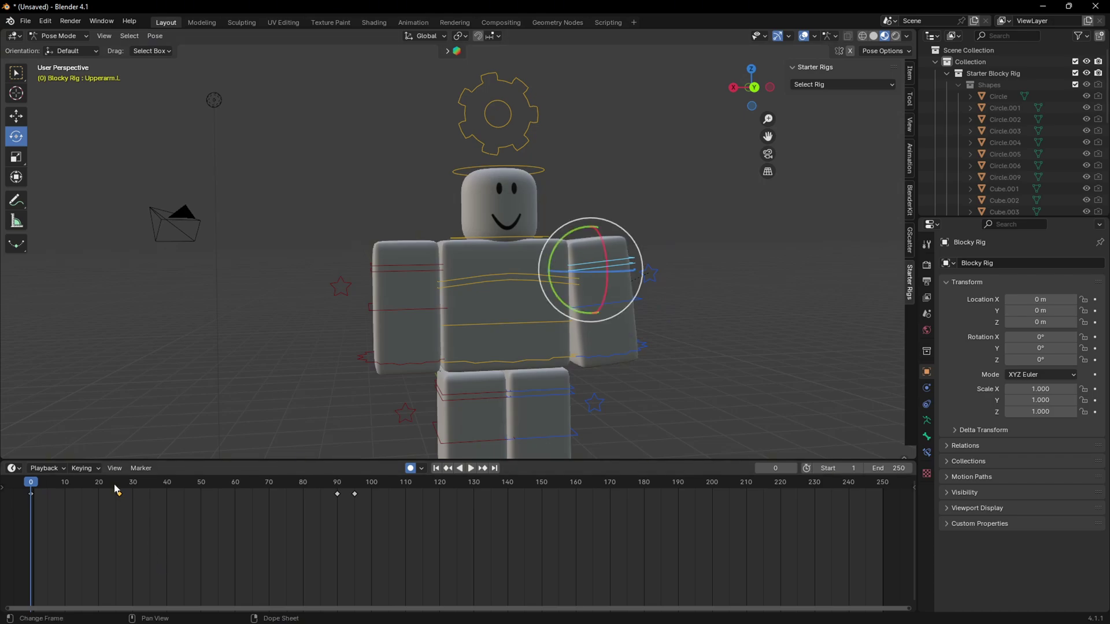
- Scrub through frames 26, 100 and 95 to view the raised arm from several angles
left_click_drag(114, 490, 118, 489)
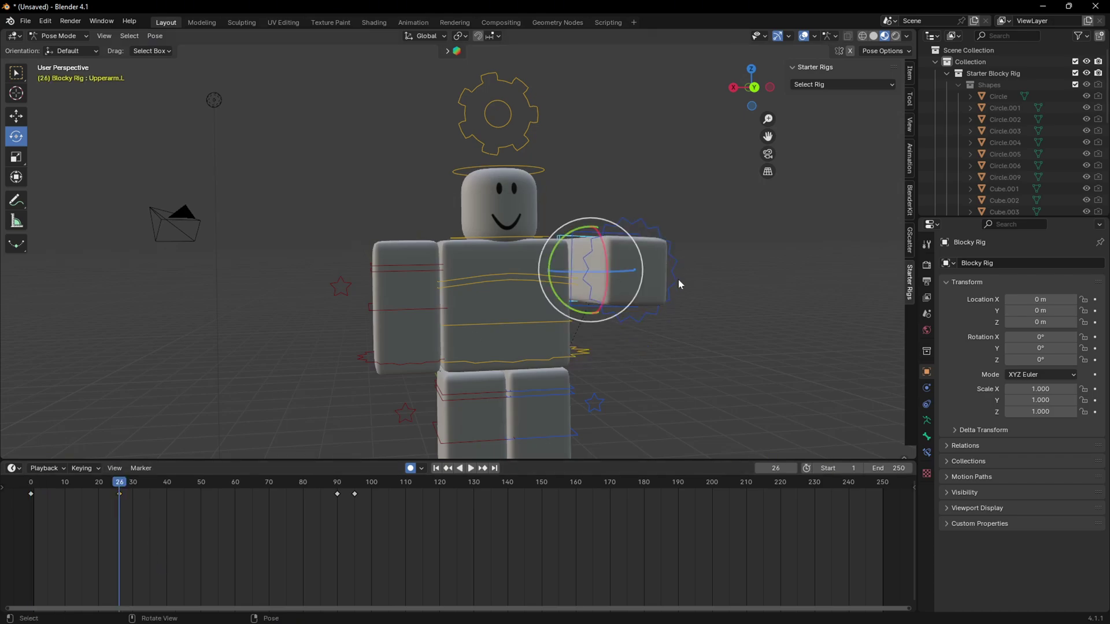
mouse_move(678, 283)
middle_mouse_down()
mouse_move(587, 303)
mouse_move(607, 353)
middle_mouse_up()
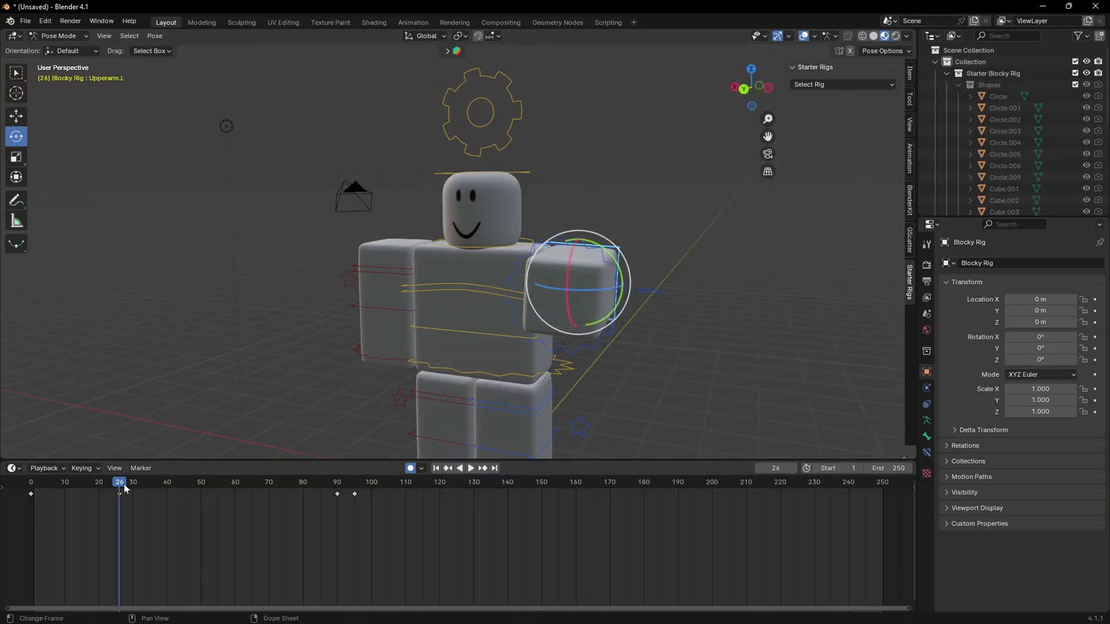
mouse_move(124, 488)
left_mouse_down()
mouse_move(374, 492)
mouse_move(338, 490)
left_mouse_up()
mouse_move(677, 330)
middle_mouse_down()
mouse_move(710, 317)
mouse_move(689, 347)
middle_mouse_up()
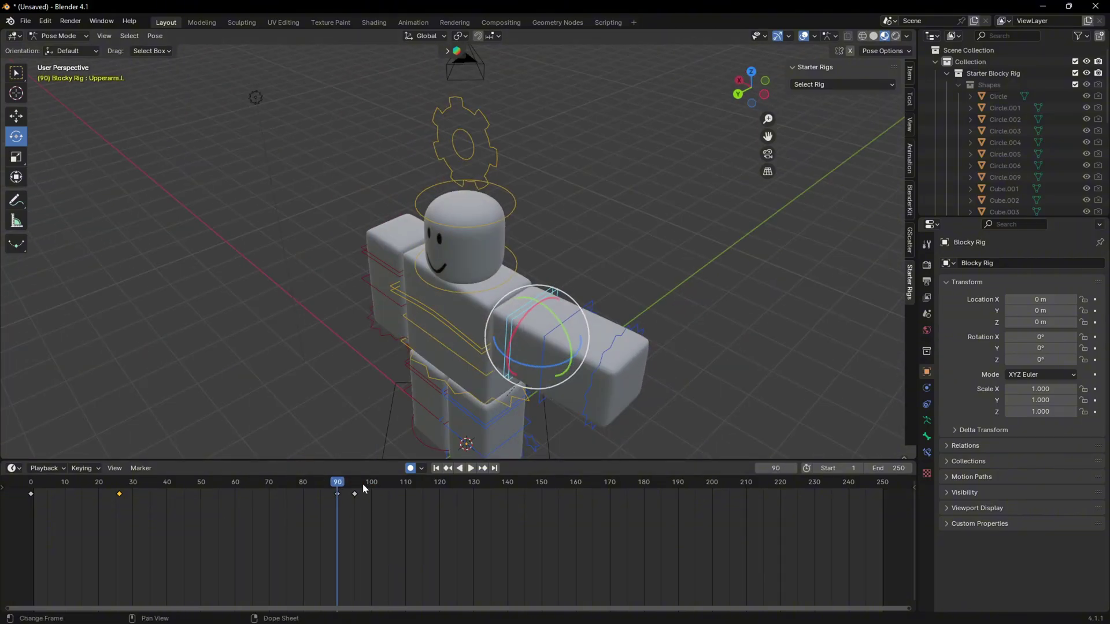
left_click_drag(338, 488, 354, 489)
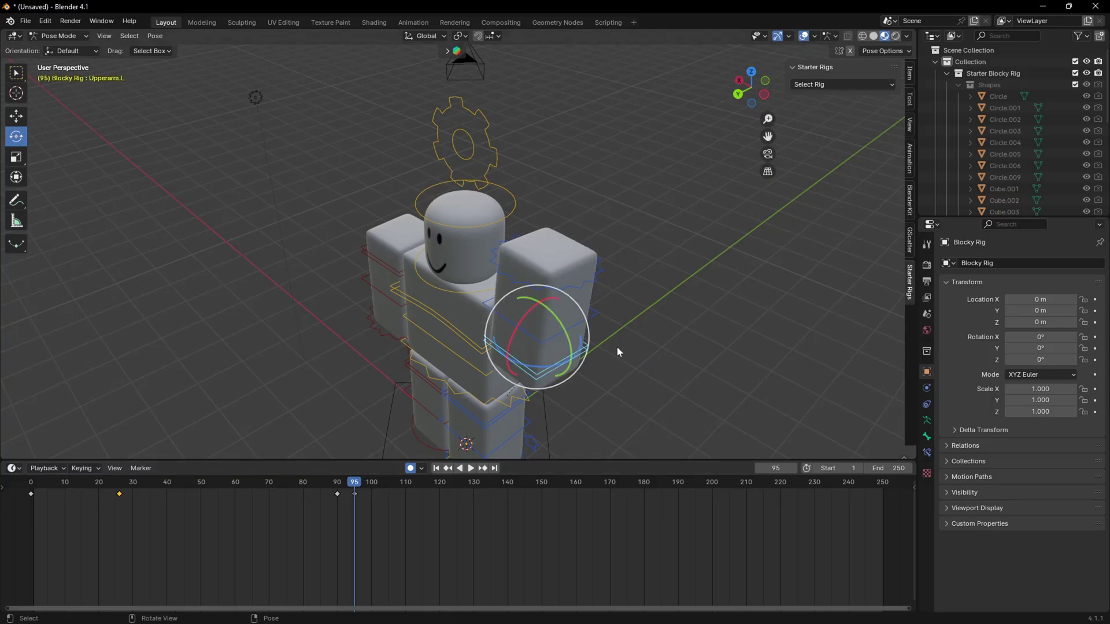
mouse_move(617, 351)
middle_mouse_down()
mouse_move(676, 293)
mouse_move(661, 307)
middle_mouse_up()
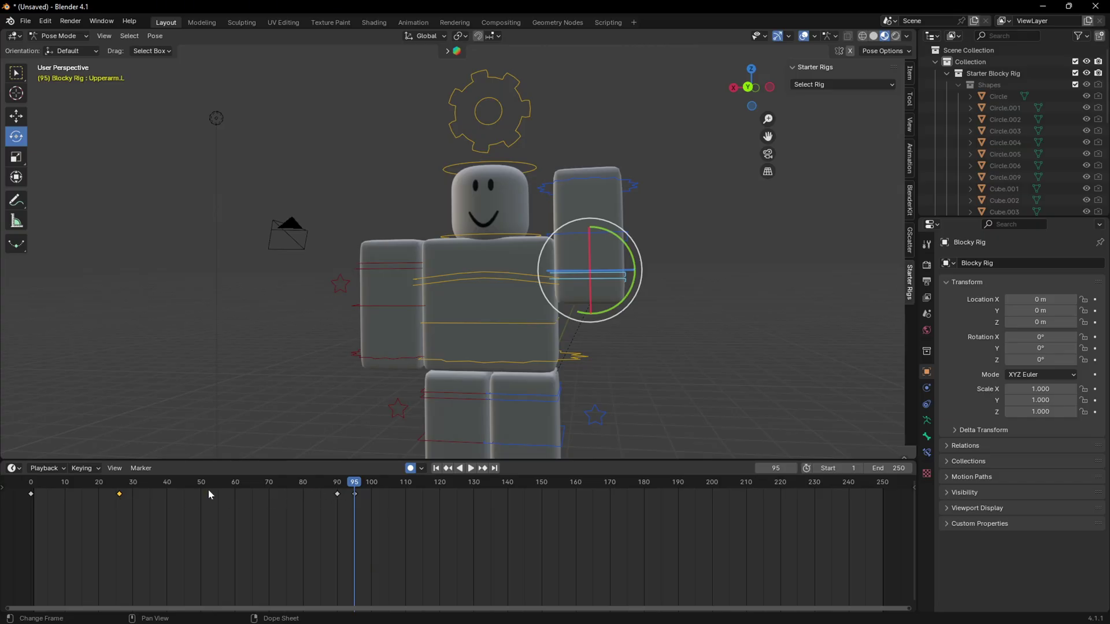
- Return to frame 0 and briefly play the arm animation
left_click_drag(47, 485, 31, 487)
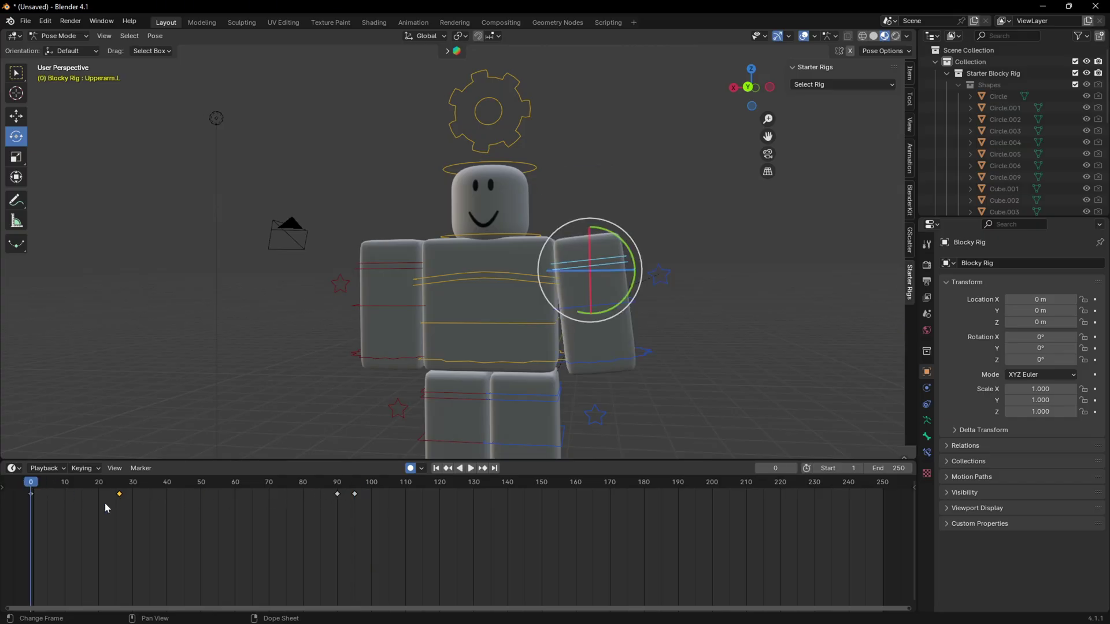
key("space")
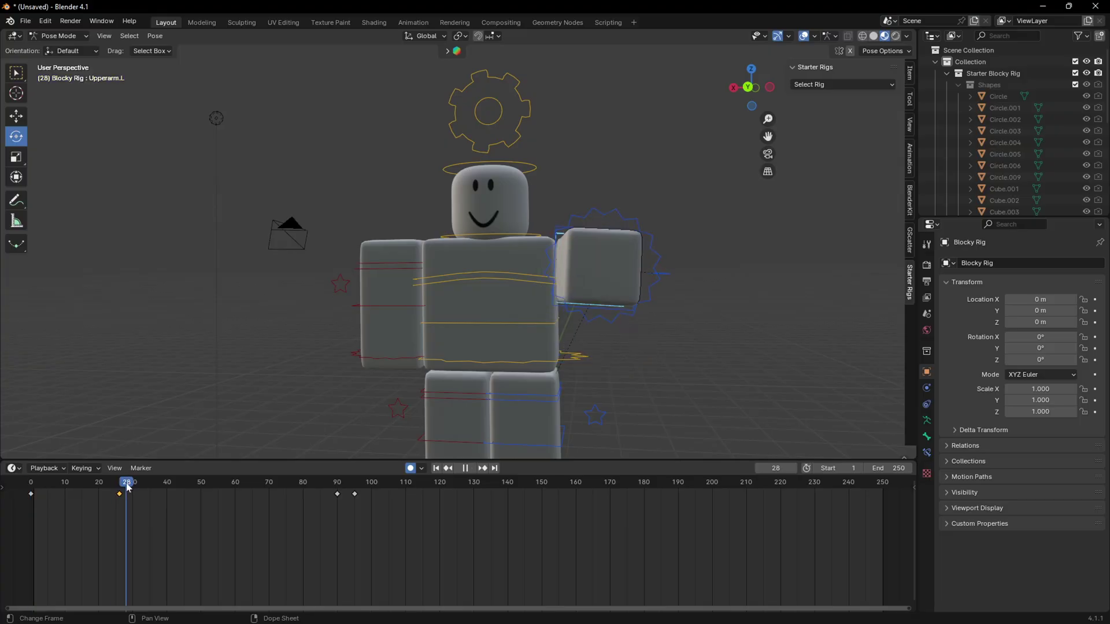
left_click(31, 489)
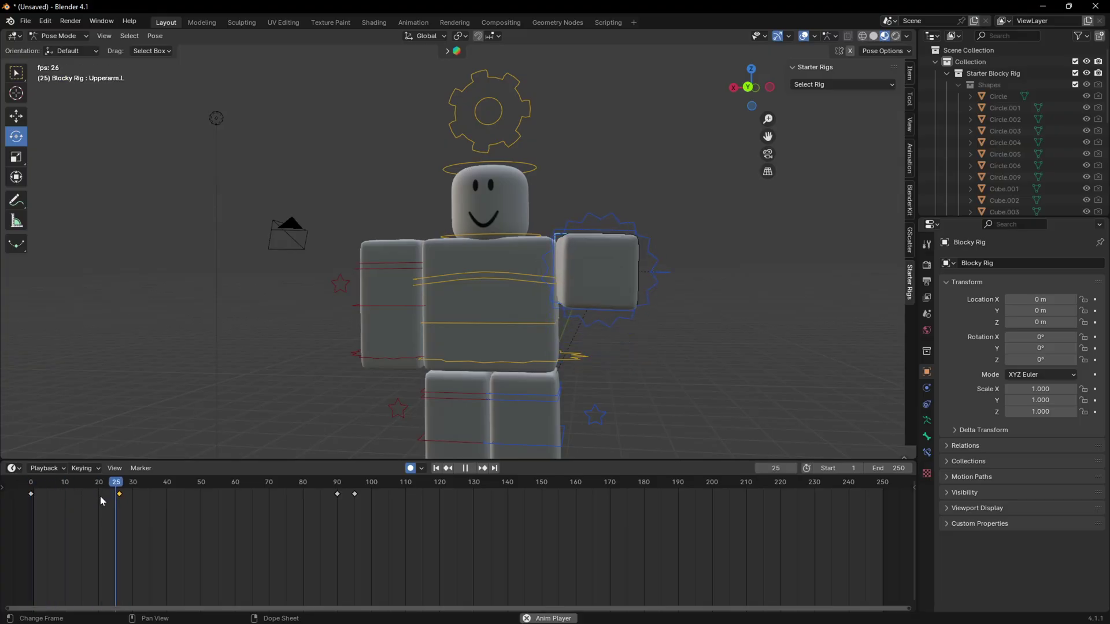
key("space")
- Key the left upper arm at frames 26 and 90, replaying to check each
left_click(121, 490)
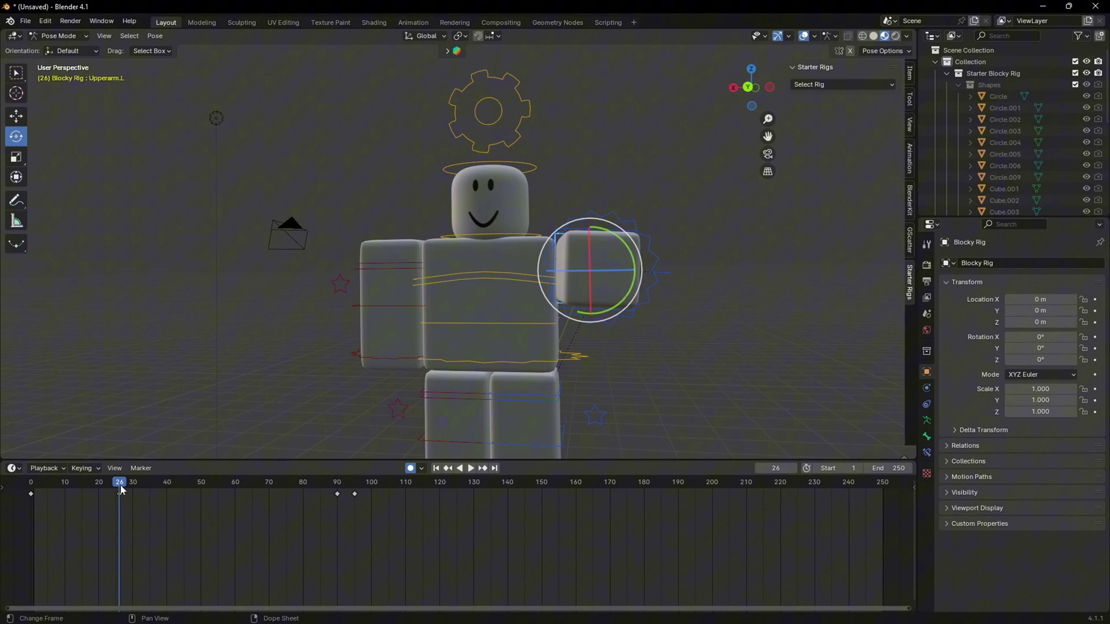
key("i")
key("space")
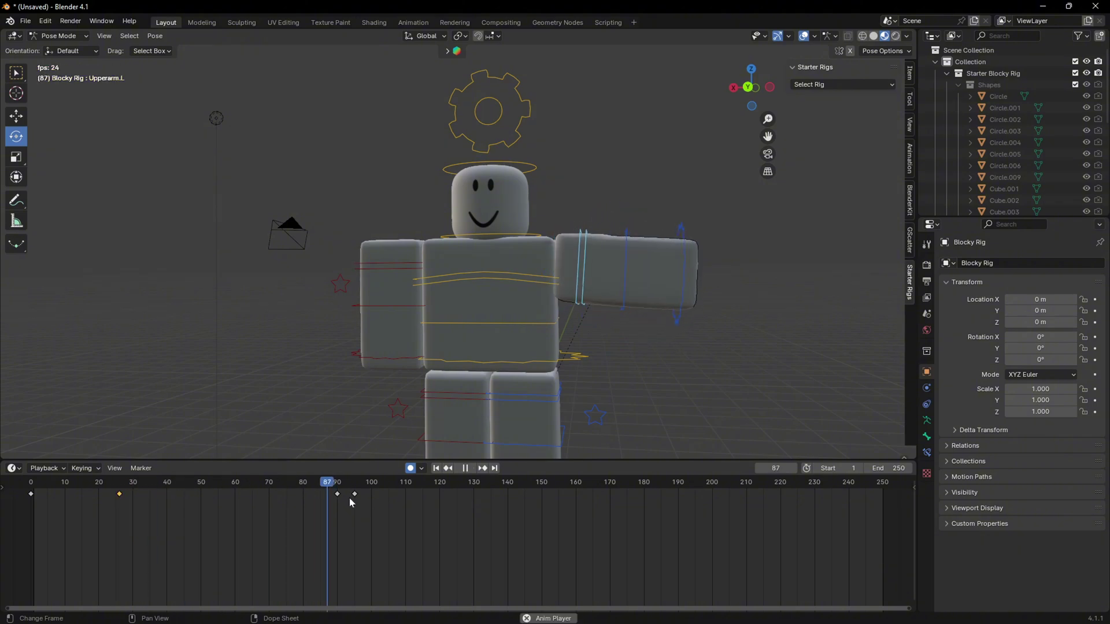
key("space")
left_click(338, 488)
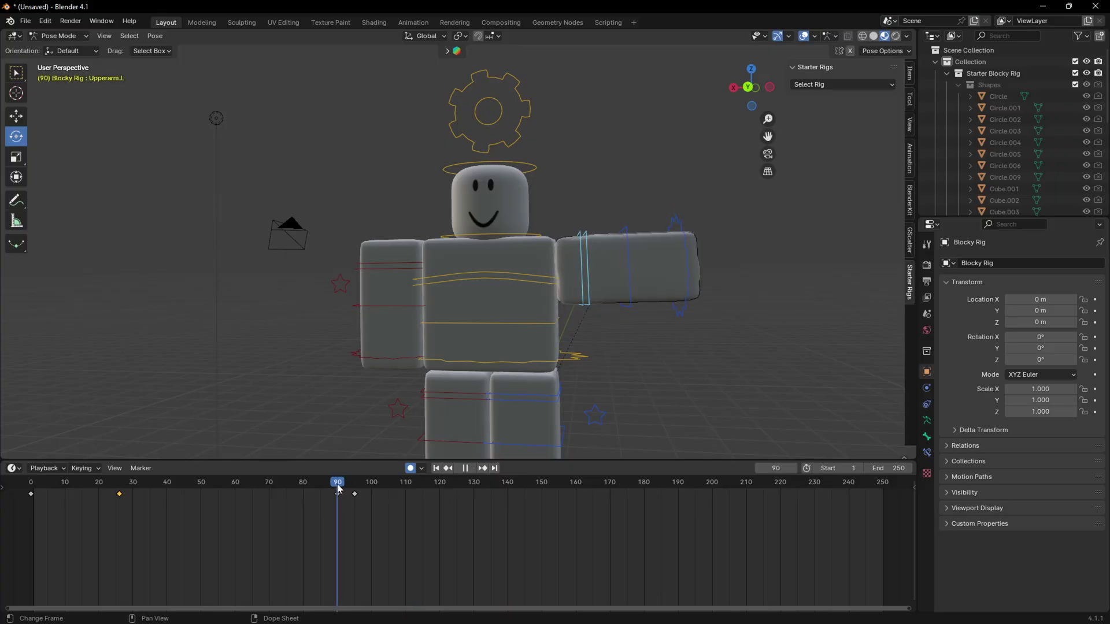
key("i")
key("space")
key("space")
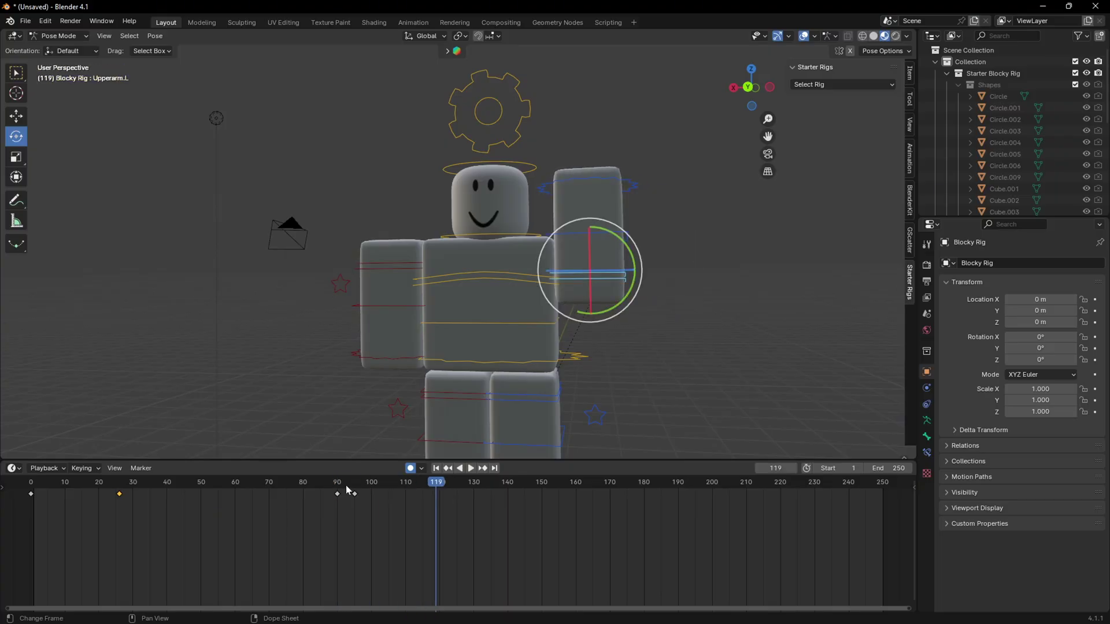
- Orbit the view, return to frame 0, and play then stop the arm animation
mouse_move(691, 293)
middle_mouse_down()
mouse_move(674, 290)
mouse_move(726, 409)
middle_mouse_up()
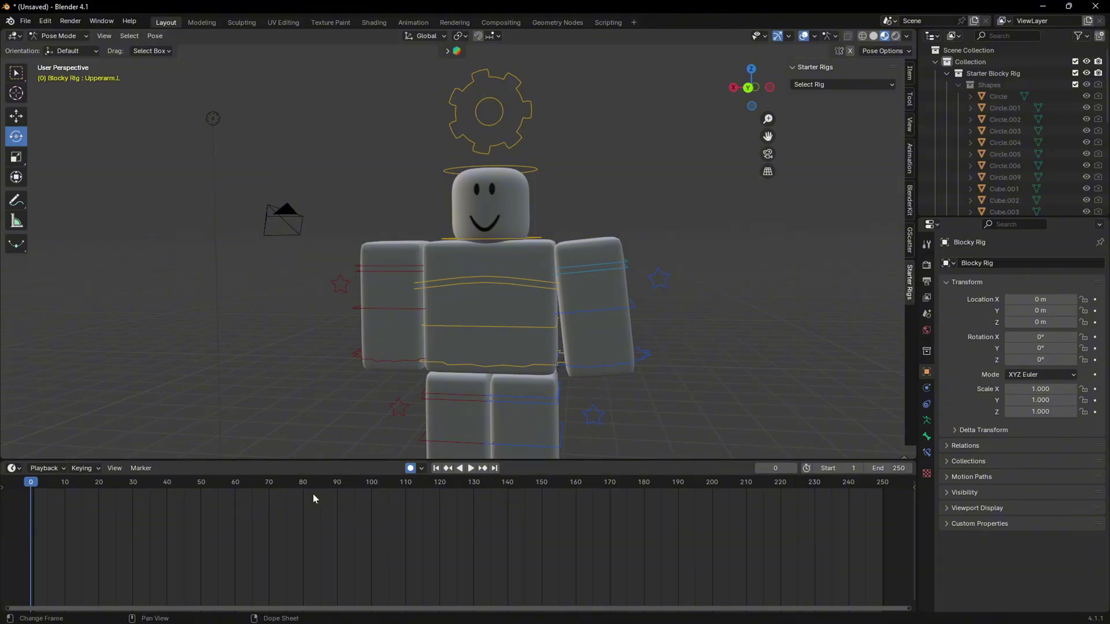
left_click_drag(295, 493, 279, 522)
key("space")
key("Escape")
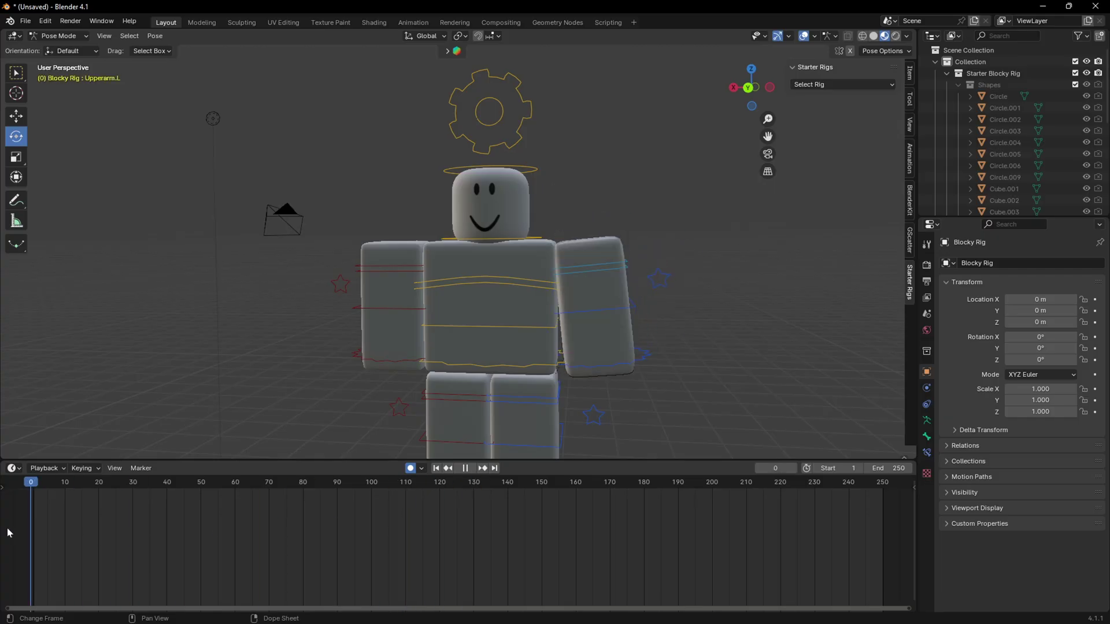
- Toggle Auto Keying, rotate the left upper arm bone, and play then stop the animation
left_click(412, 469)
left_click(595, 266)
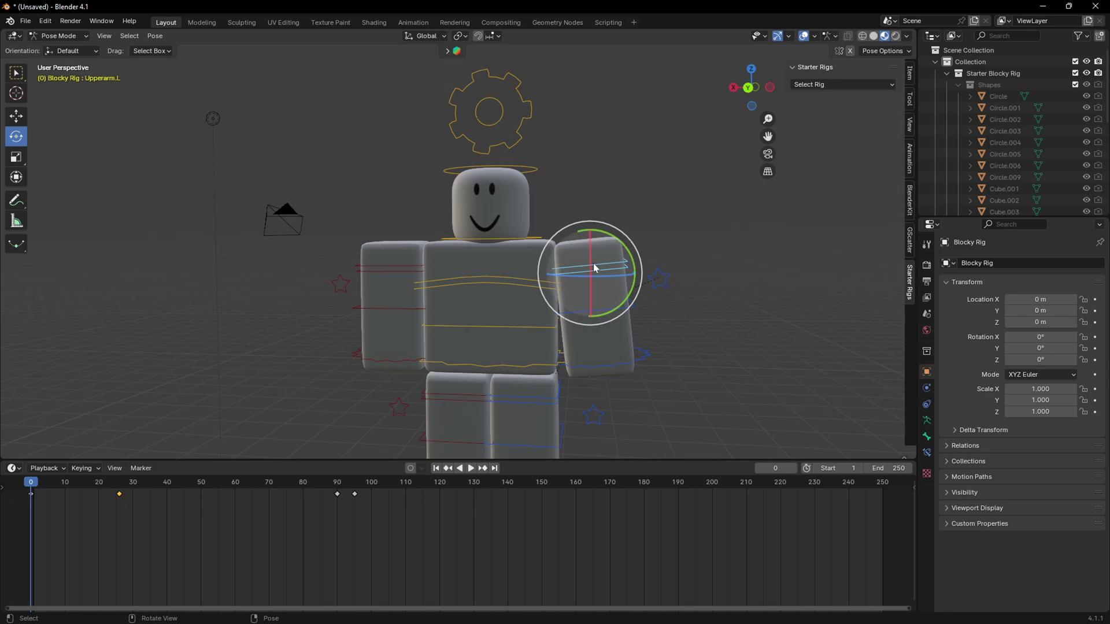
left_click_drag(626, 252, 650, 278)
key("space")
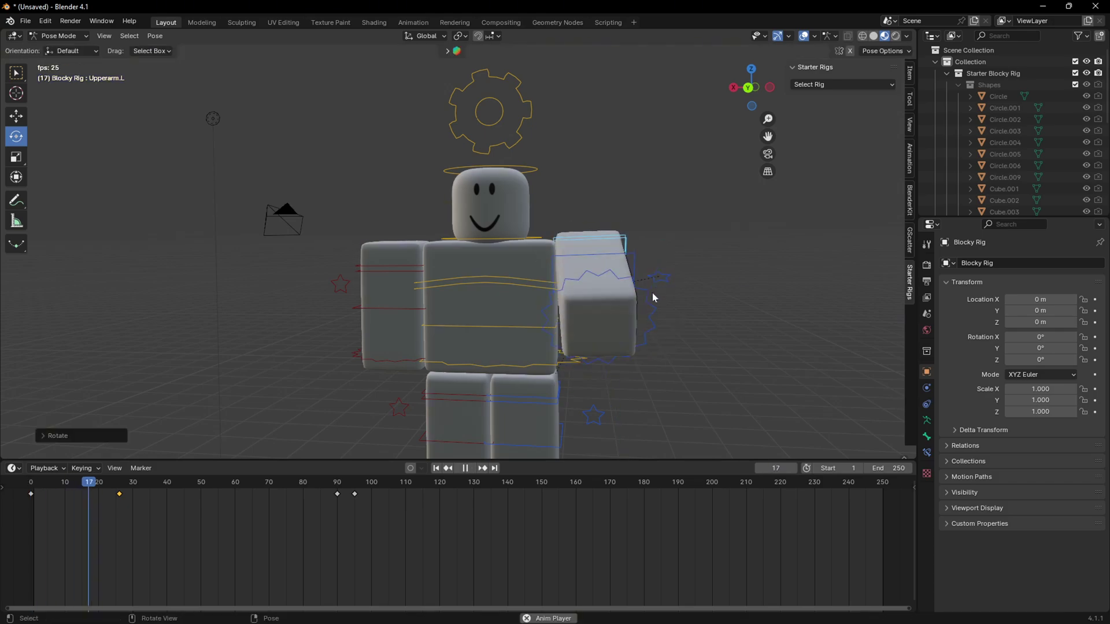
key("space")
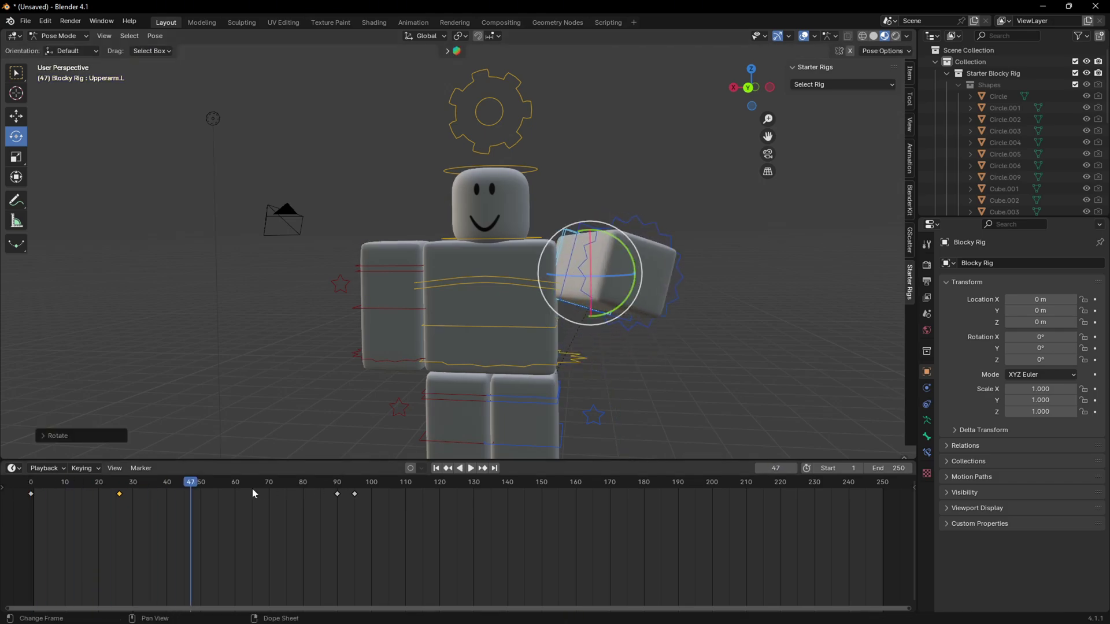
- At frame 0, turn Auto Keying on, raise the left upper arm, and replay it
left_click_drag(188, 484, 26, 483)
left_click(410, 467)
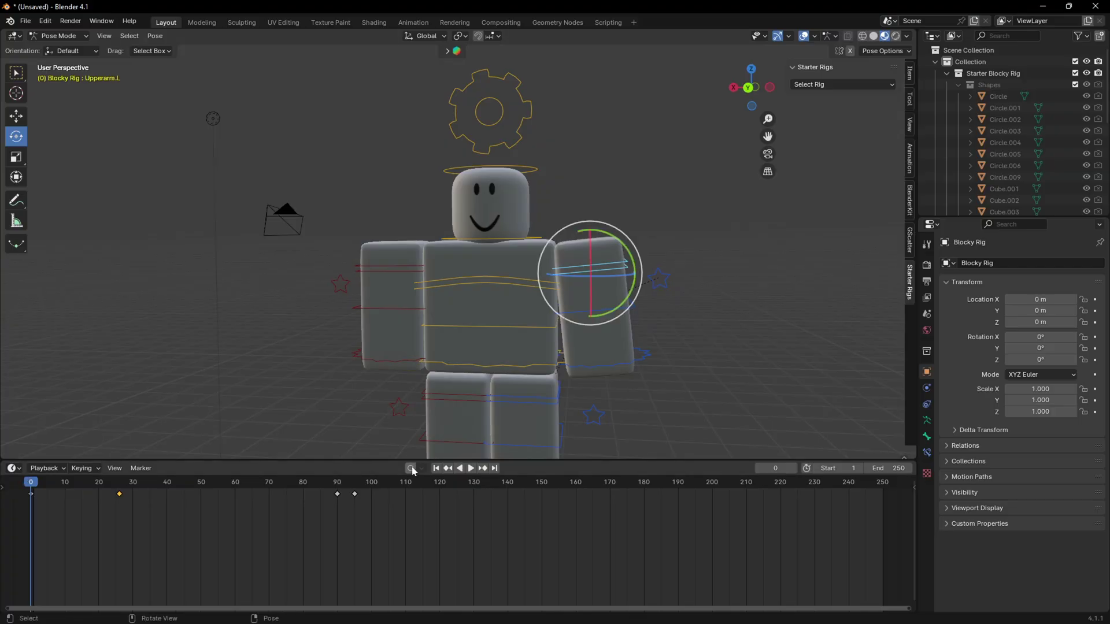
left_click_drag(565, 248, 517, 331)
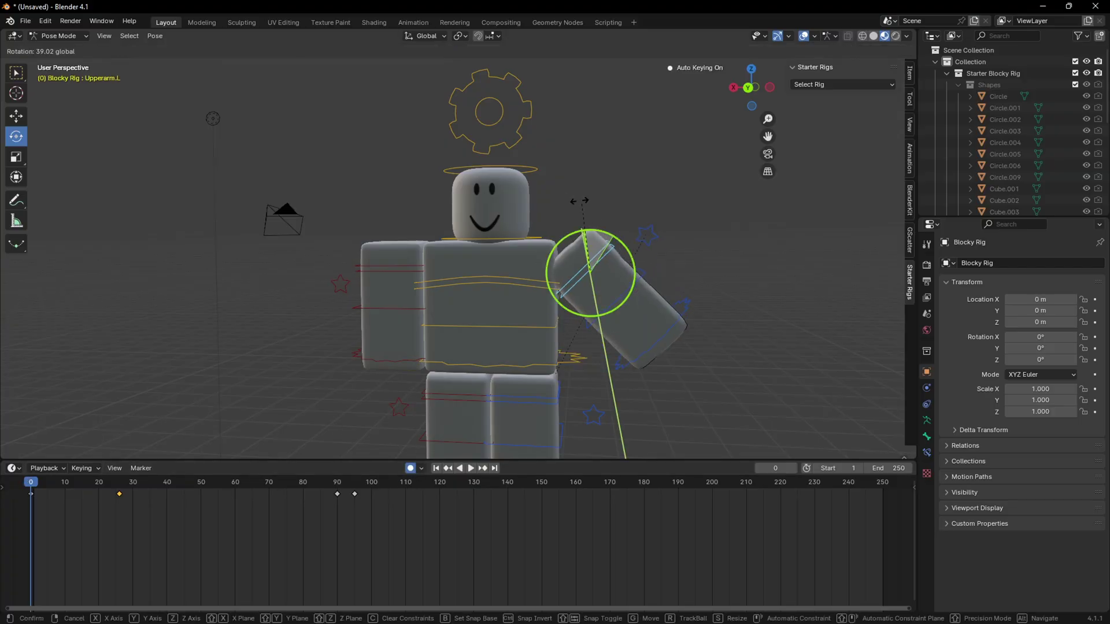
key("space")
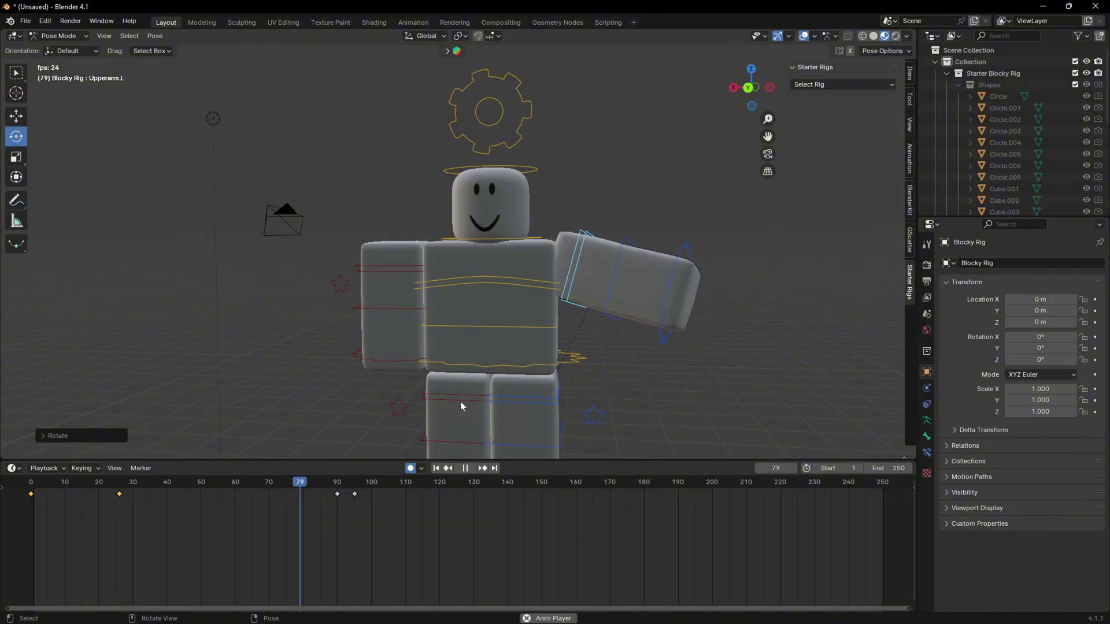
key("Escape")
scroll(608, 408, "down", 3)
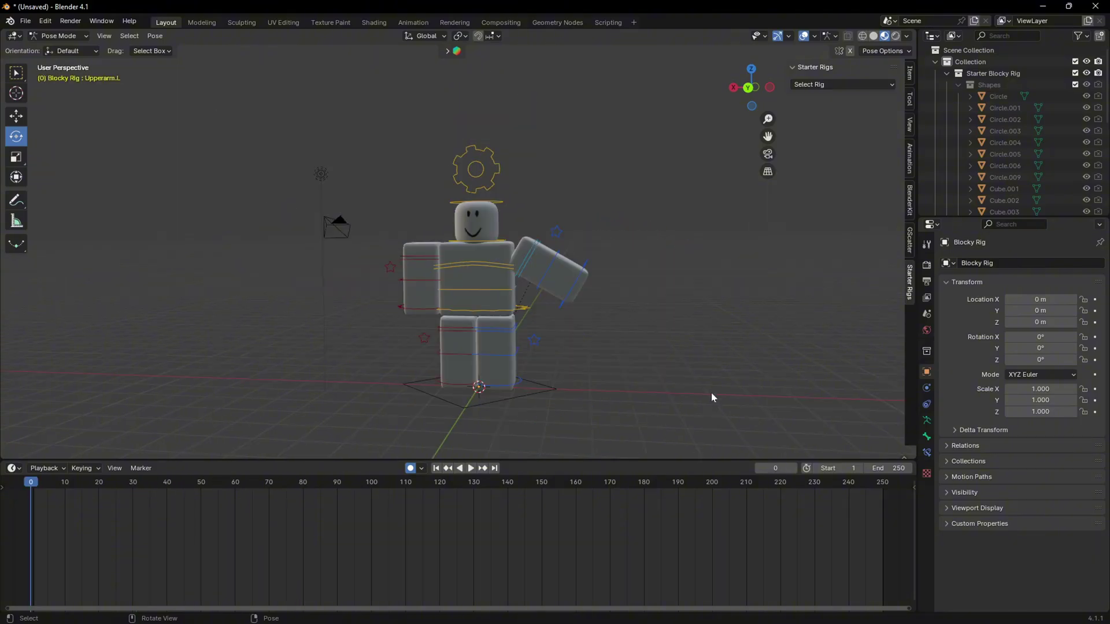
- Orbit around the new scene, select the Blocky Rig, and switch it to Pose Mode
mouse_move(711, 398)
middle_mouse_down()
mouse_move(687, 317)
mouse_move(643, 307)
middle_mouse_up()
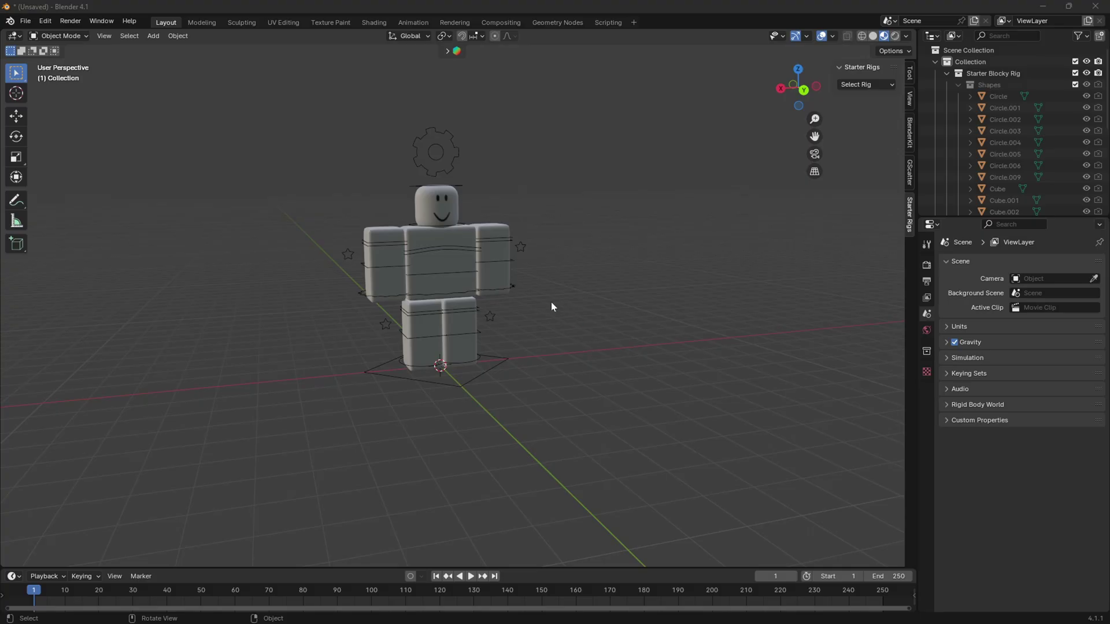
scroll(459, 295, "up", 5)
mouse_move(460, 295)
middle_mouse_down()
mouse_move(640, 383)
mouse_move(634, 363)
middle_mouse_up()
scroll(621, 364, "down", 3)
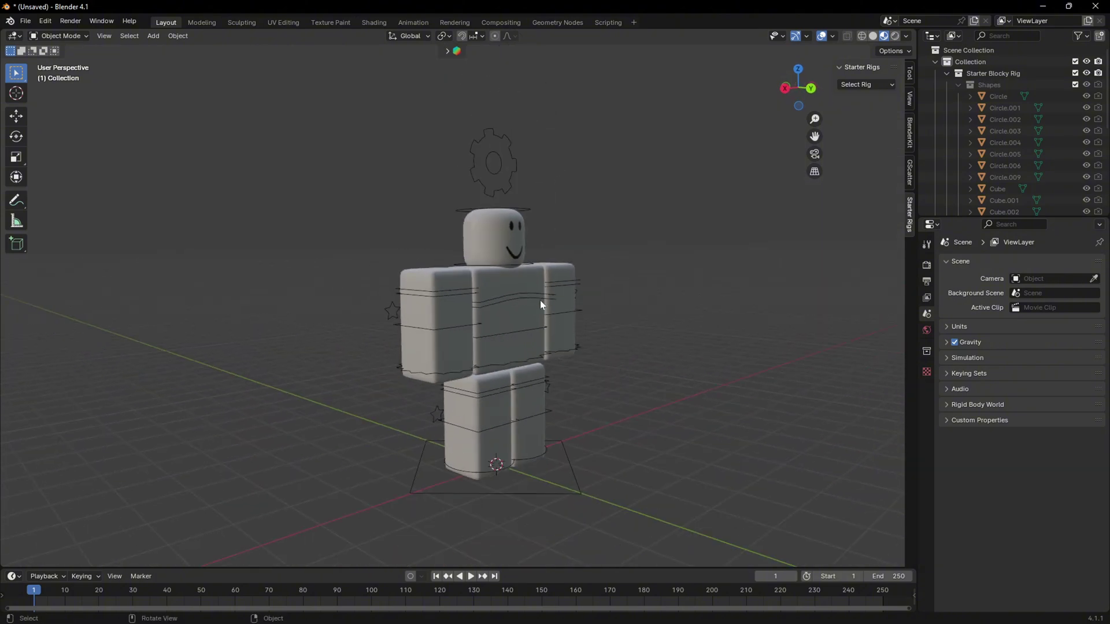
left_click(519, 300)
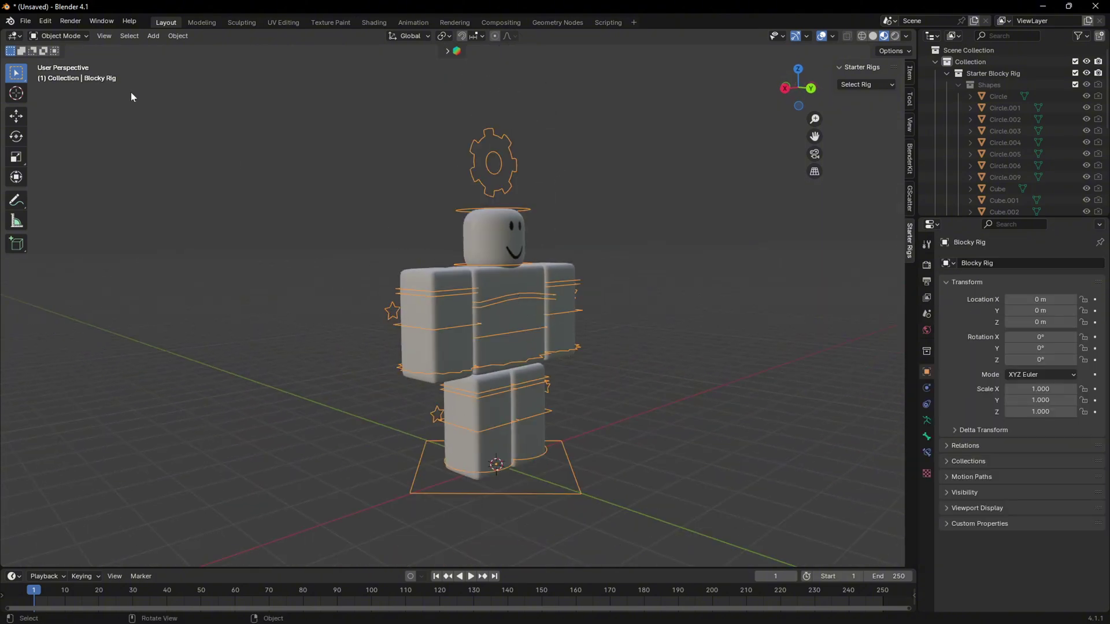
left_click(80, 34)
left_click(70, 74)
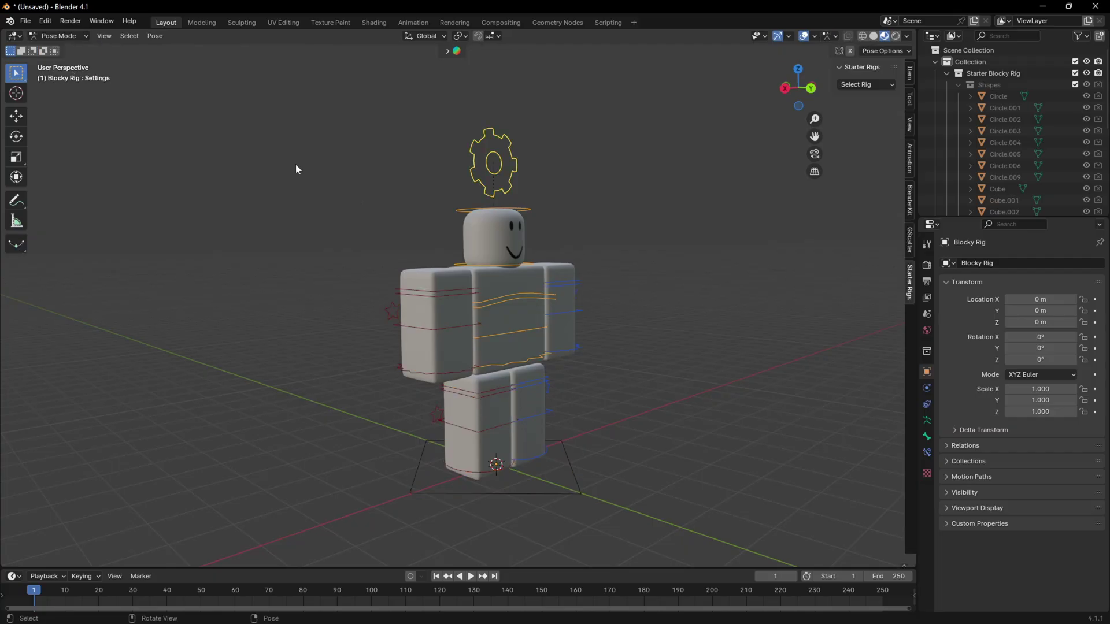
scroll(520, 287, "up", 2)
middle_click_drag(584, 329, 612, 332)
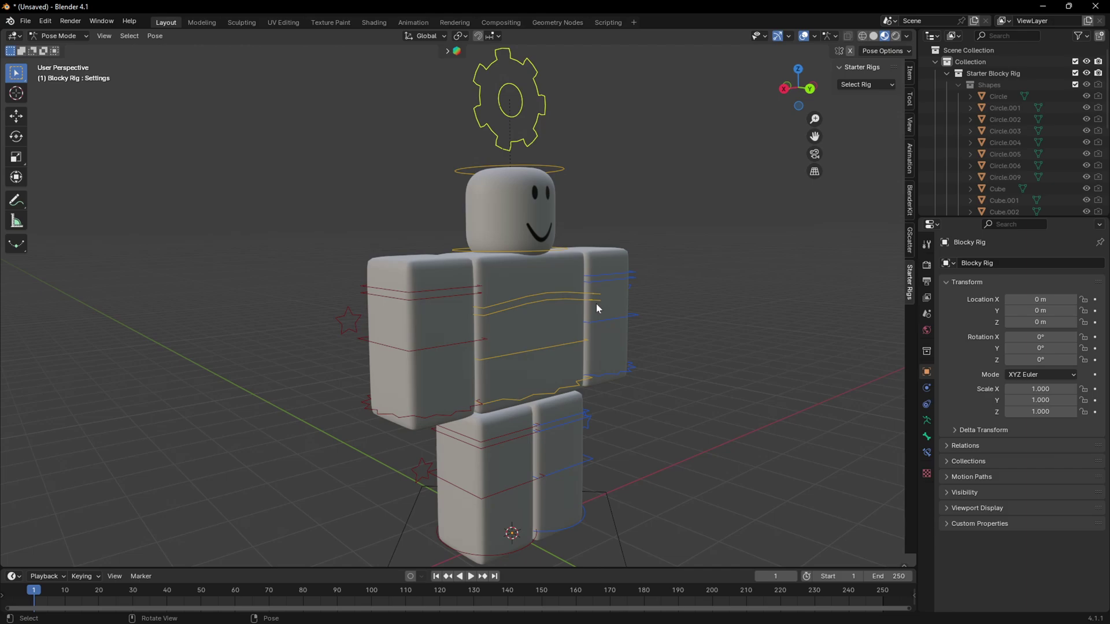
- Select Uppertorso with the Rotate tool, enlarge the timeline, and undo the trial Z twist
left_click(525, 303)
mouse_move(524, 305)
middle_mouse_down()
mouse_move(568, 323)
mouse_move(555, 318)
middle_mouse_up()
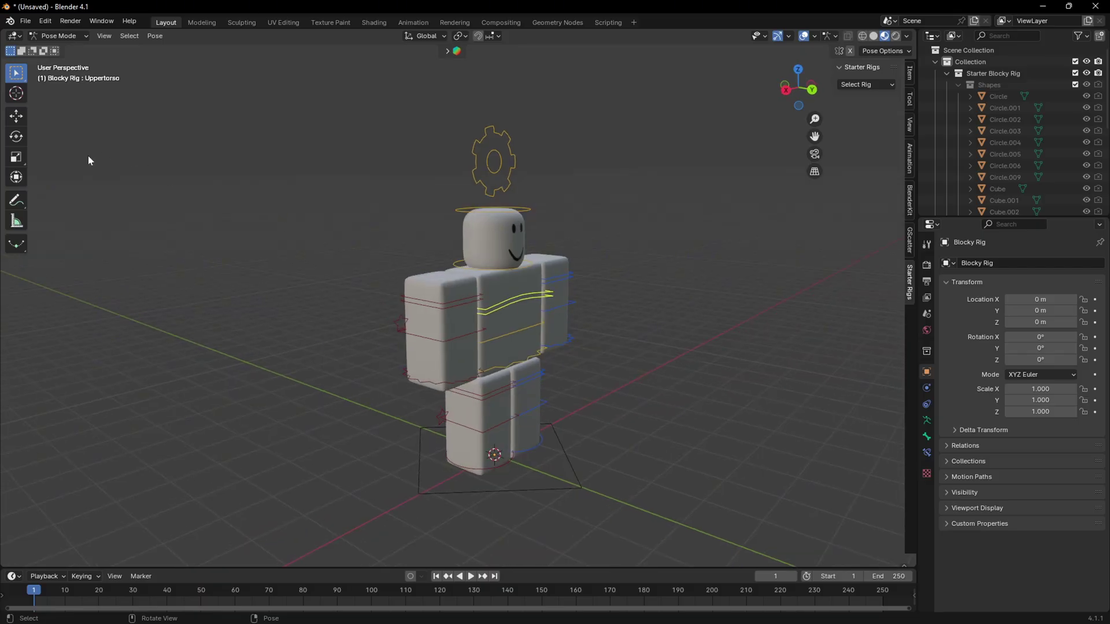
left_click(15, 136)
left_click_drag(534, 318, 508, 330)
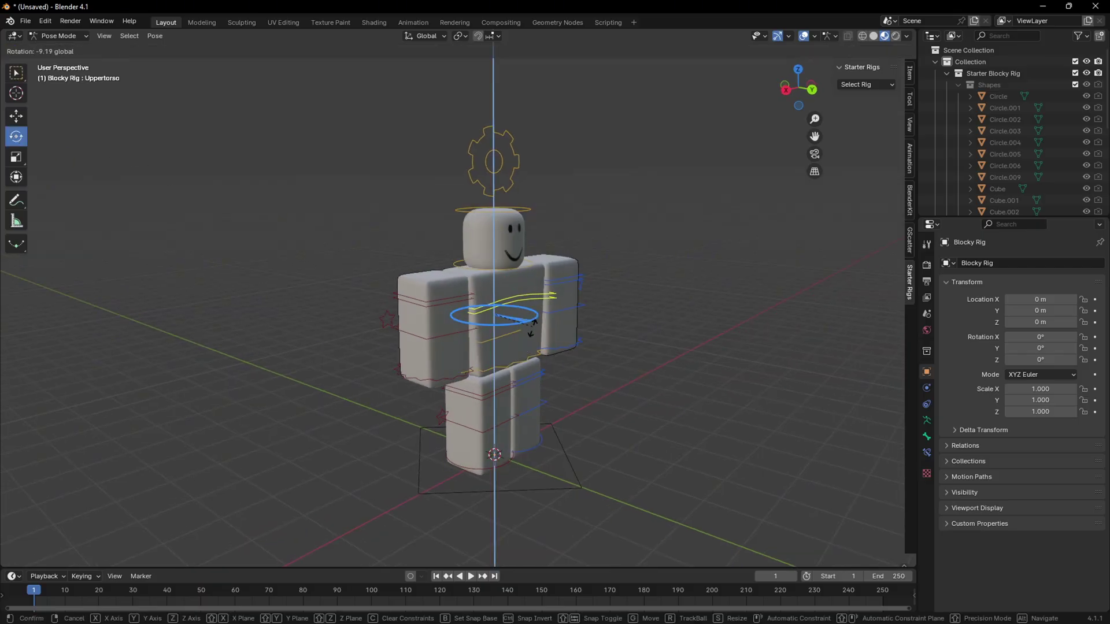
middle_click_drag(507, 330, 476, 297)
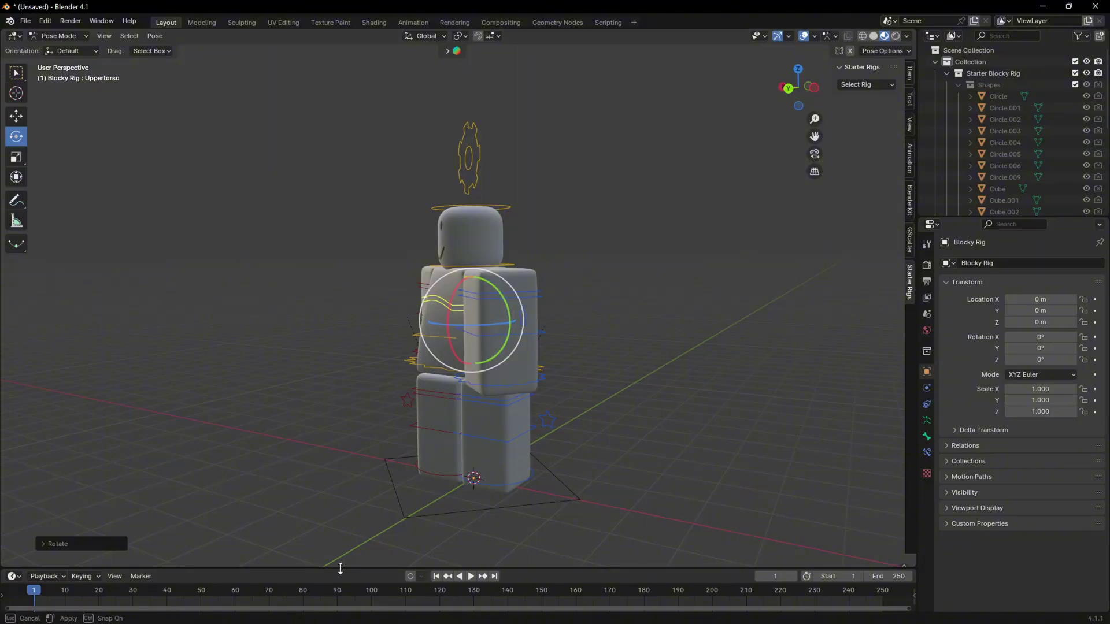
left_click_drag(338, 567, 392, 485)
key("ctrl+z")
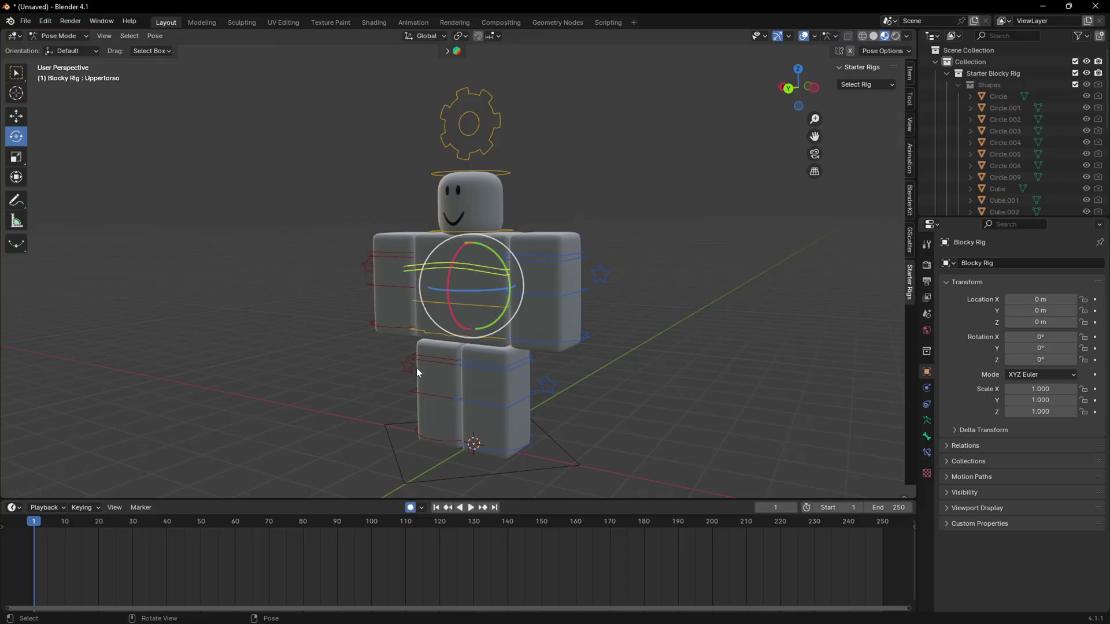
- From a side-on view, rotate the upper torso and bend the right lower arm
mouse_move(417, 368)
middle_mouse_down()
mouse_move(567, 367)
mouse_move(588, 401)
middle_mouse_up()
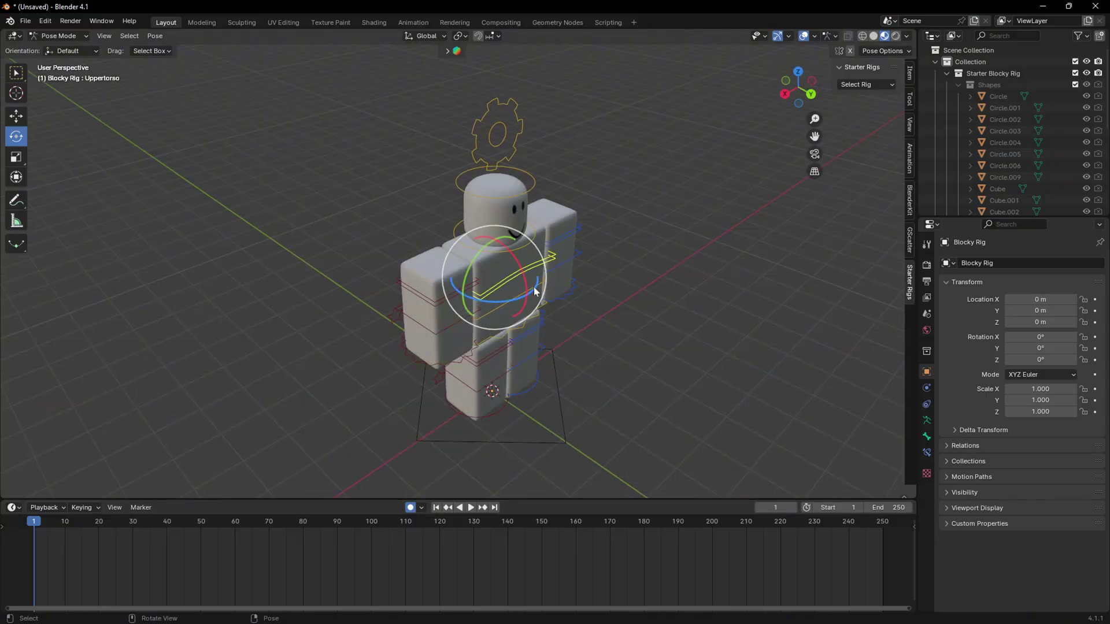
middle_click_drag(533, 286, 486, 286)
left_click_drag(486, 287, 451, 296)
middle_click_drag(451, 295, 417, 285)
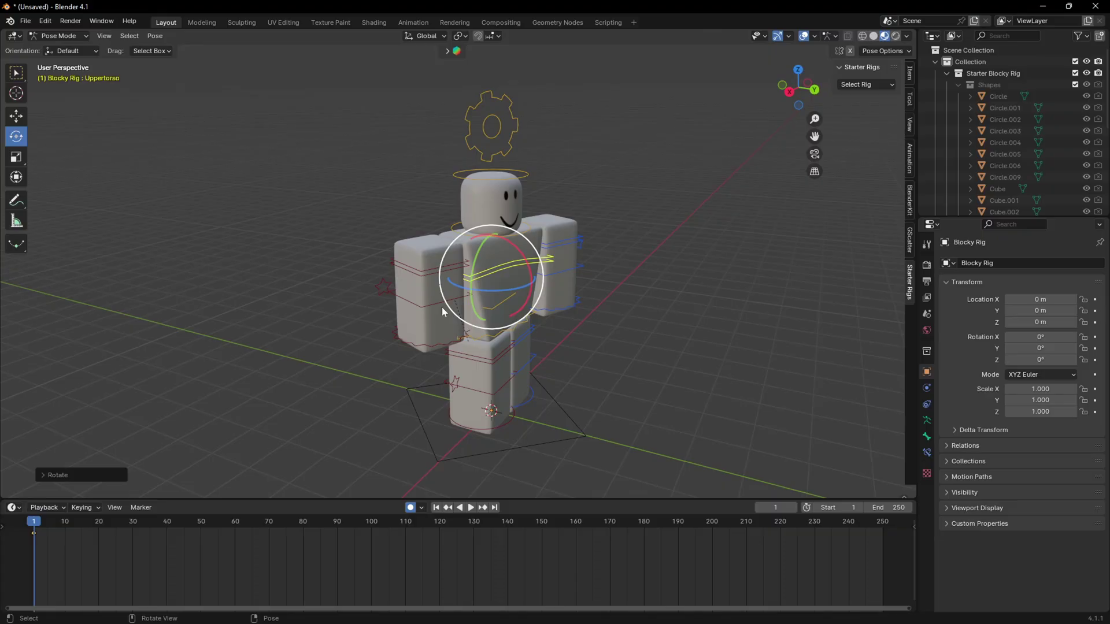
left_click(444, 266)
mouse_move(464, 287)
left_mouse_down()
mouse_move(447, 253)
mouse_move(454, 265)
left_mouse_up()
- Refine the right lower arm's bend and turn it about the vertical axis
left_click(449, 250)
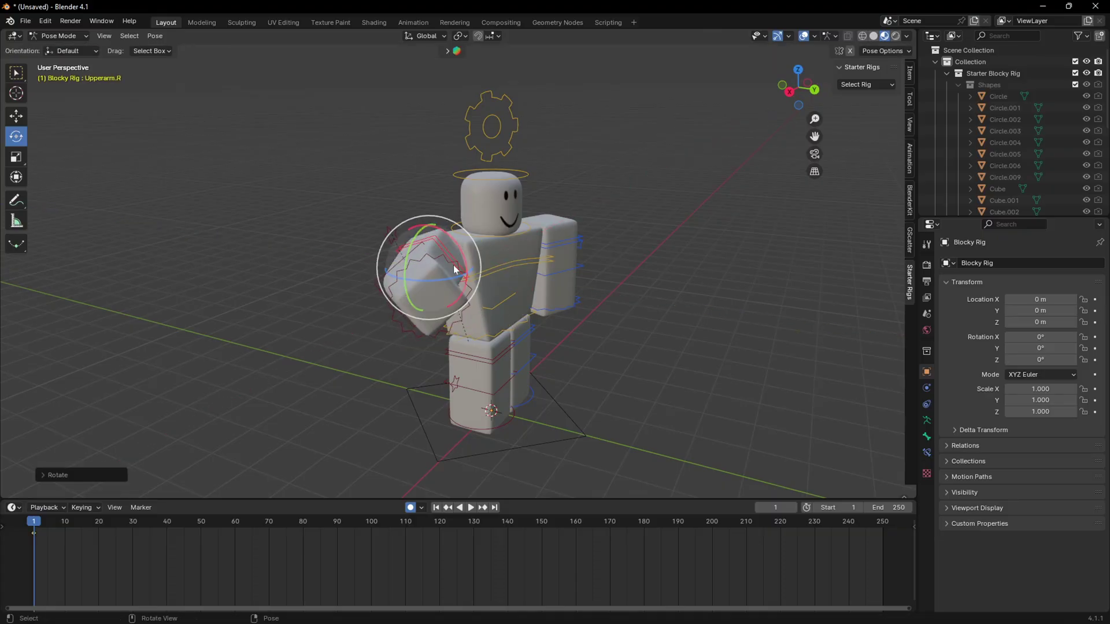
middle_click_drag(455, 267, 599, 268)
left_click(531, 279)
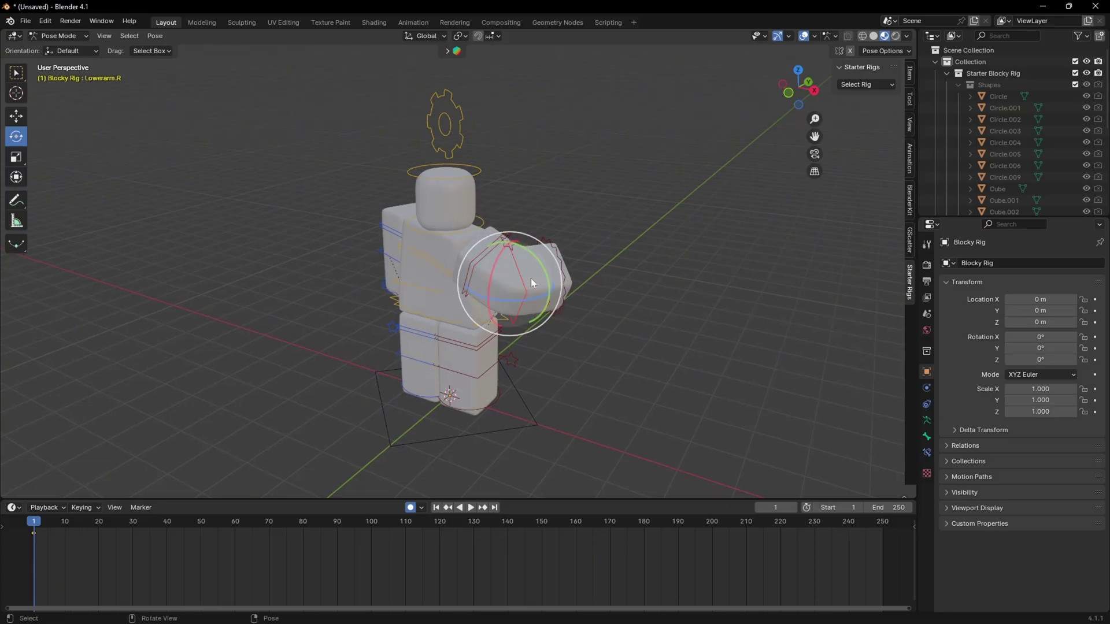
left_click_drag(541, 300, 555, 287)
middle_click_drag(556, 287, 585, 267)
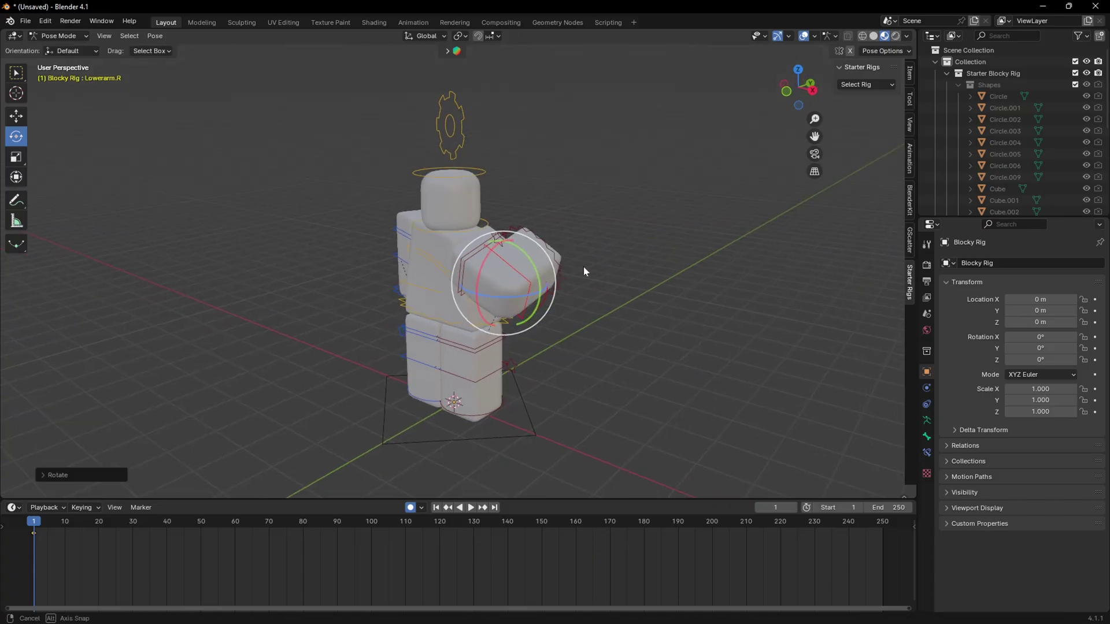
left_click_drag(563, 260, 497, 302)
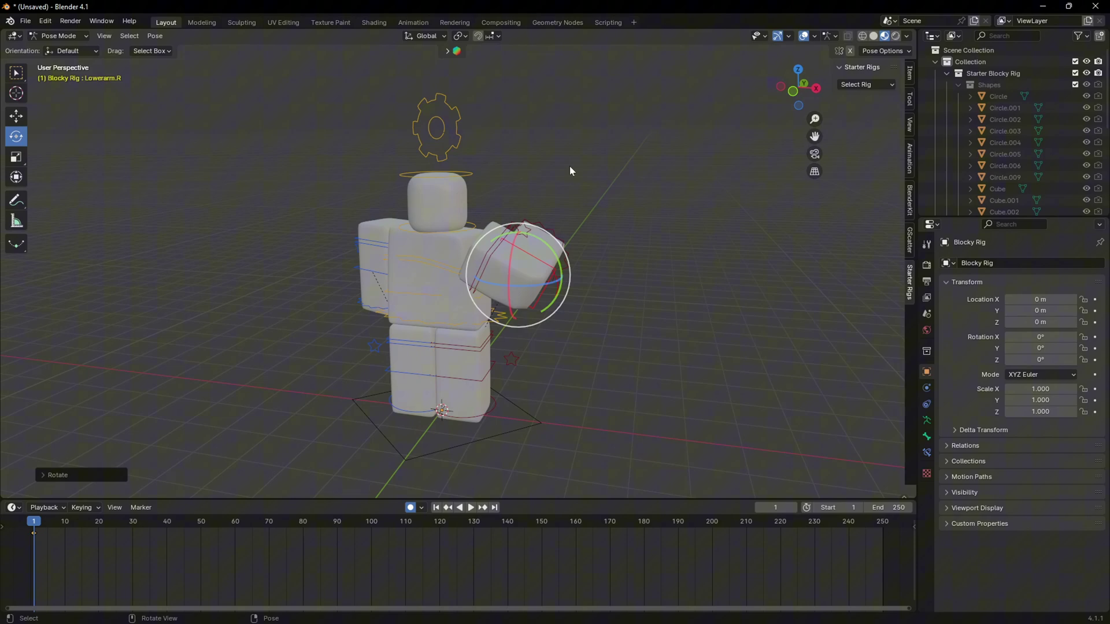
left_click_drag(498, 262, 521, 252)
- Twist the upper torso again and select the head bone with the rotate tool
left_click(421, 261)
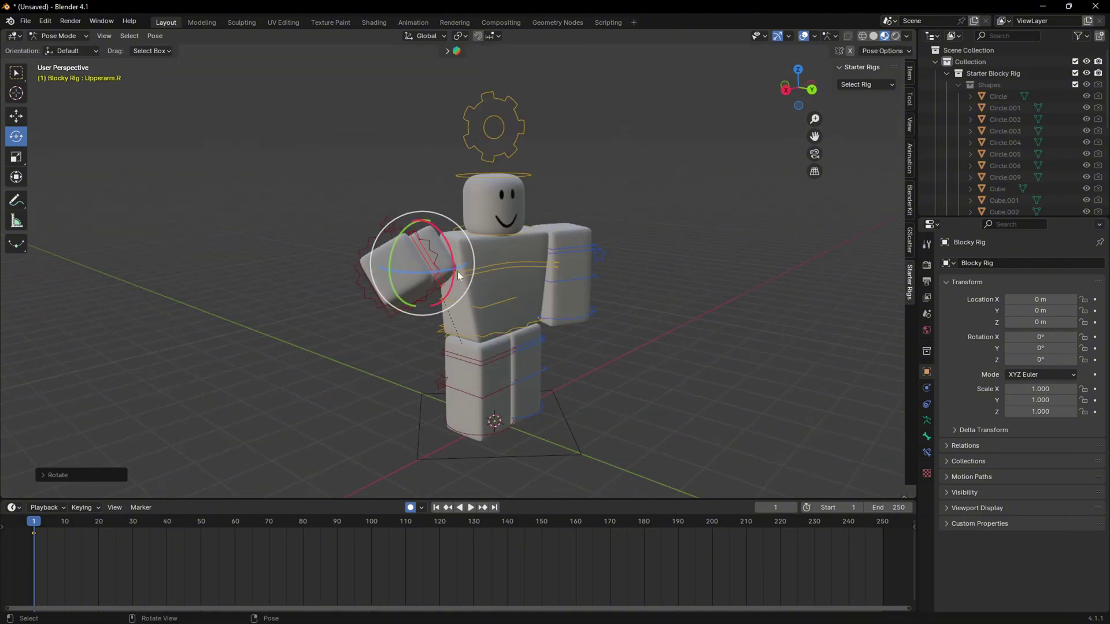
mouse_move(422, 260)
middle_mouse_down()
mouse_move(505, 292)
mouse_move(425, 260)
middle_mouse_up()
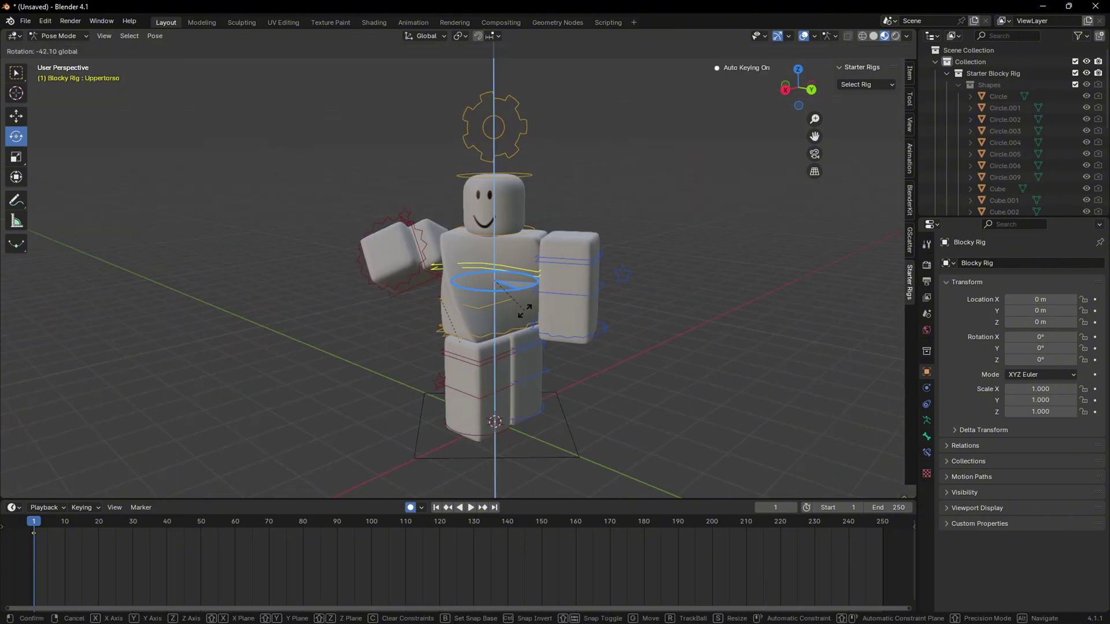
left_click(413, 246)
left_click_drag(413, 248, 407, 287)
left_click(16, 115)
middle_click_drag(387, 215, 485, 217)
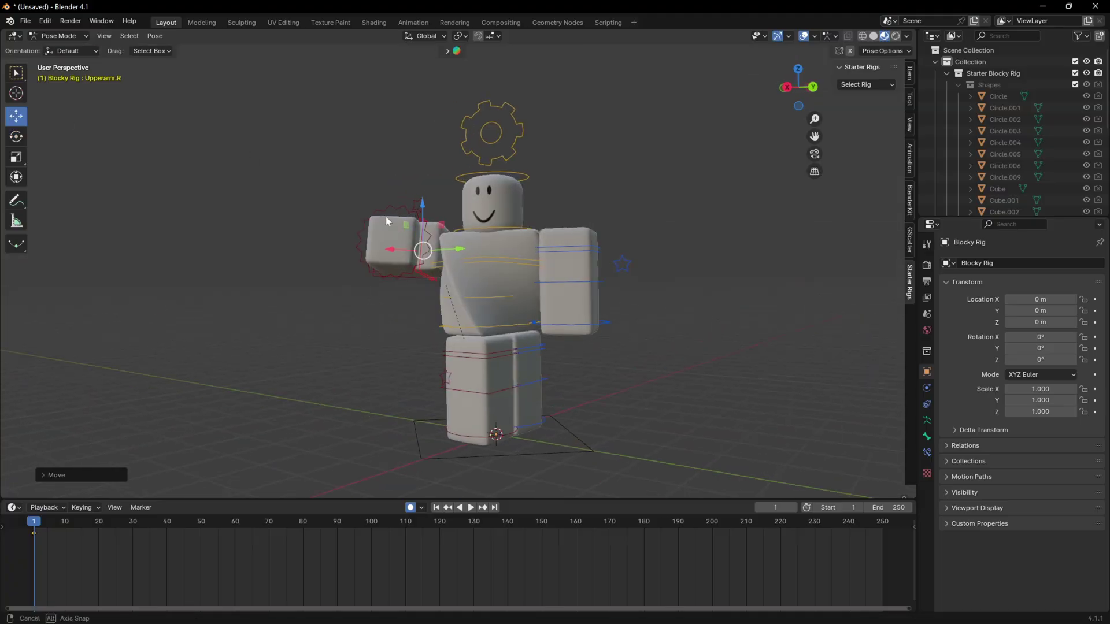
left_click(479, 195)
left_click(15, 136)
middle_click_drag(391, 217, 576, 203)
- Swing the left upper arm forward and across the body, locking rotation to Z
left_click(533, 287)
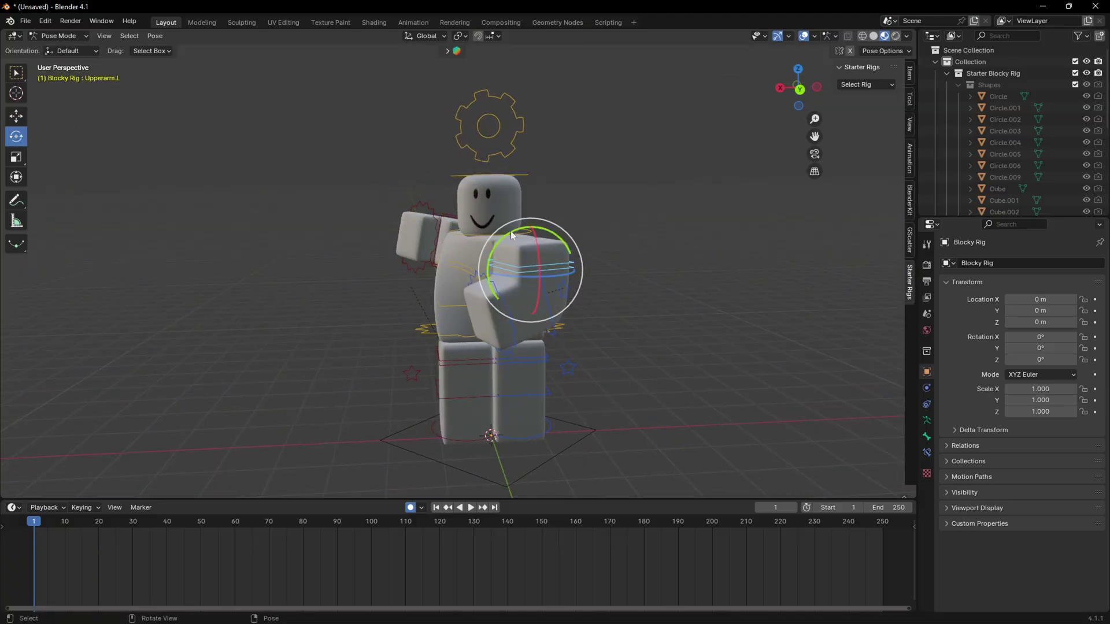
left_click_drag(533, 261, 564, 280)
middle_click_drag(564, 280, 555, 260)
left_click_drag(555, 260, 573, 251)
middle_click_drag(573, 251, 624, 237)
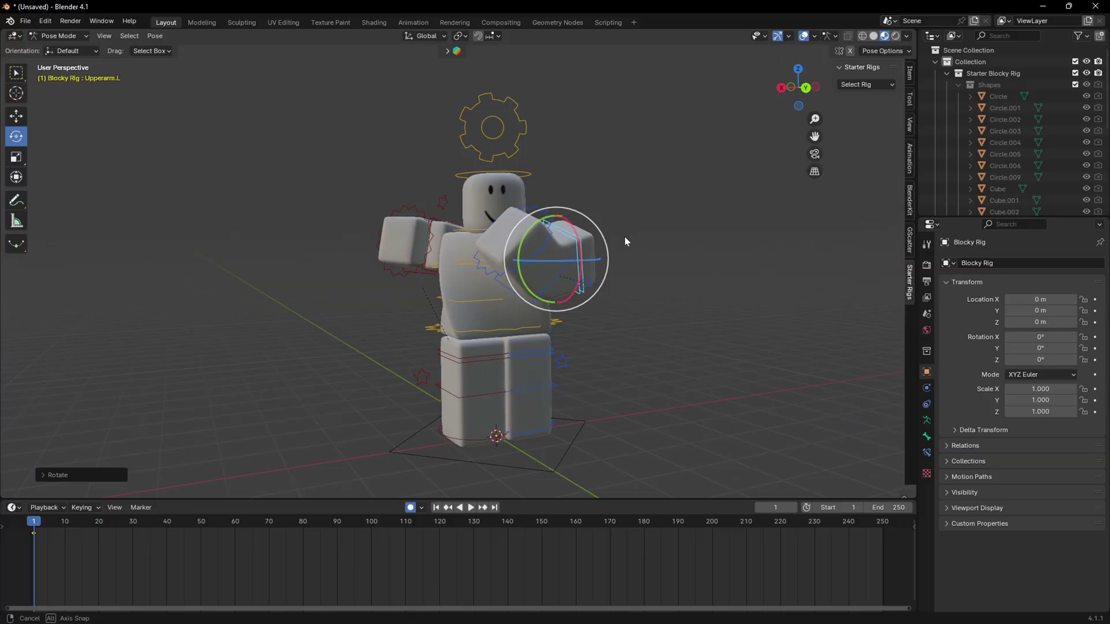
key("r")
key("z")
left_click(565, 258)
- Tilt the head bone from a three-quarter view
middle_click_drag(595, 296, 591, 234)
left_click(495, 286)
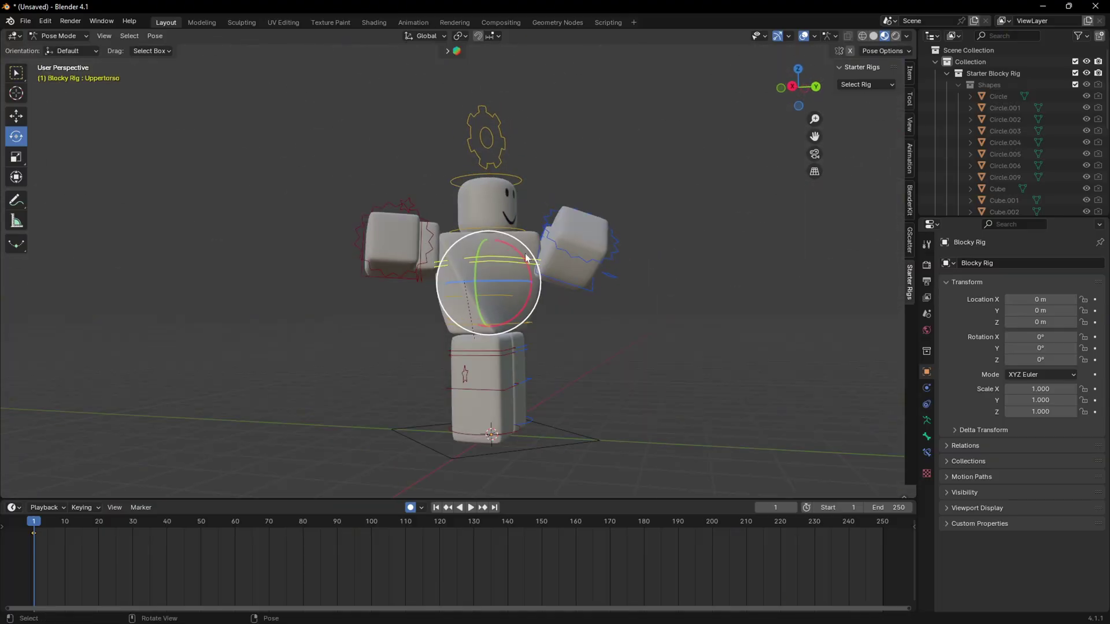
left_click(513, 216)
left_click_drag(513, 215, 484, 230)
mouse_move(483, 230)
middle_mouse_down()
mouse_move(376, 247)
mouse_move(492, 258)
mouse_move(480, 258)
middle_mouse_up()
- Bend the left lower arm upward and orbit back to face the rig
left_click(480, 257)
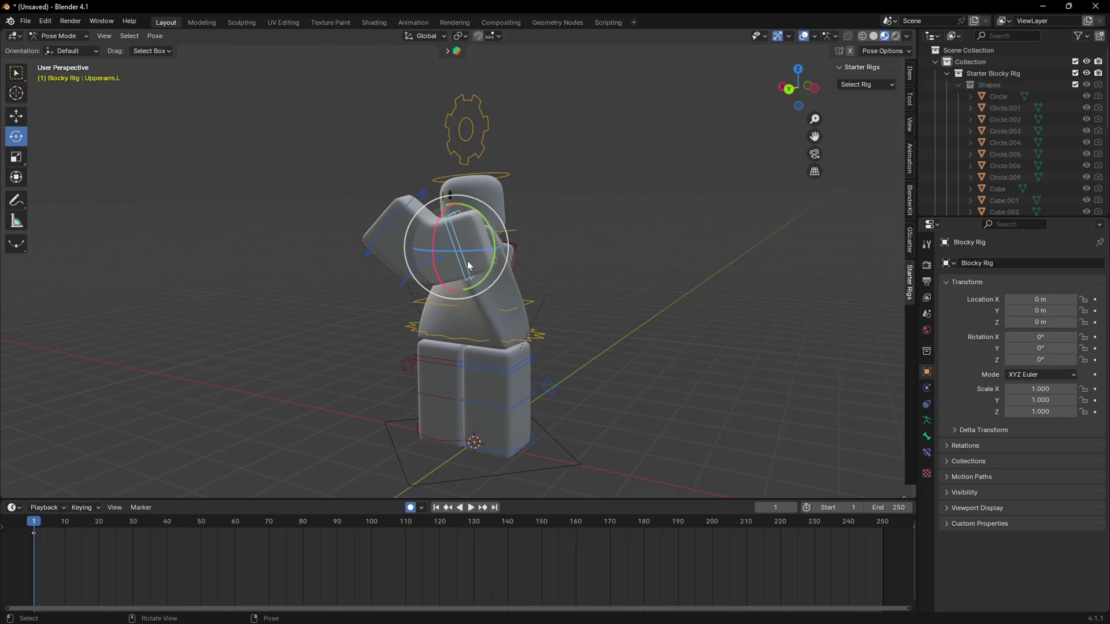
left_click(414, 270)
middle_click_drag(414, 270, 415, 249)
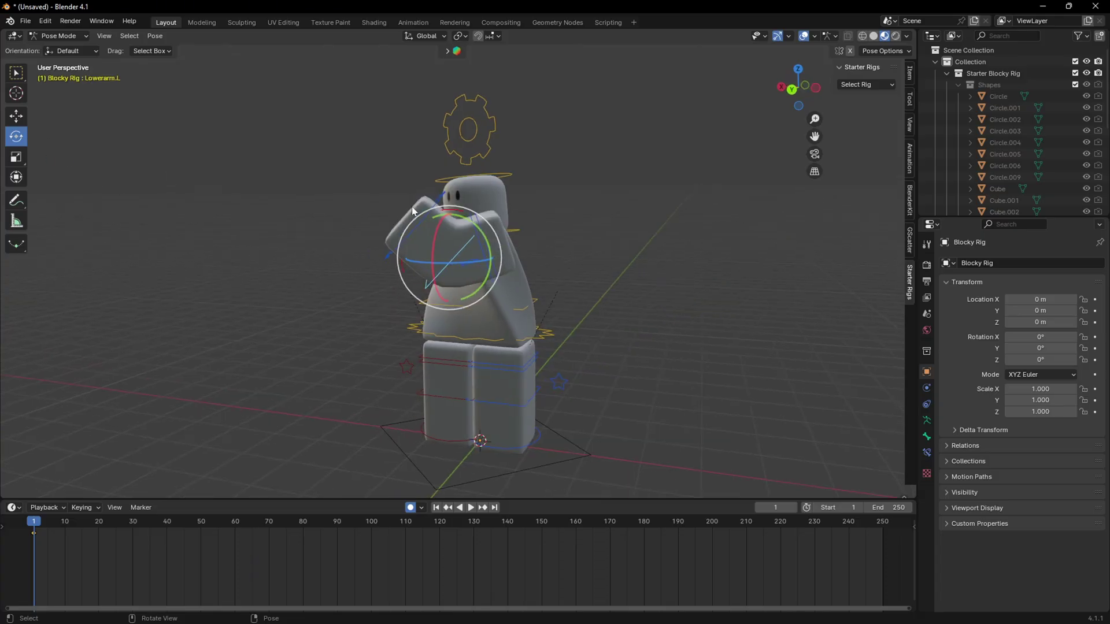
left_click_drag(467, 219, 426, 208)
mouse_move(795, 252)
middle_mouse_down()
mouse_move(860, 258)
mouse_move(462, 256)
mouse_move(661, 257)
mouse_move(644, 290)
mouse_move(430, 254)
mouse_move(448, 268)
middle_mouse_up()
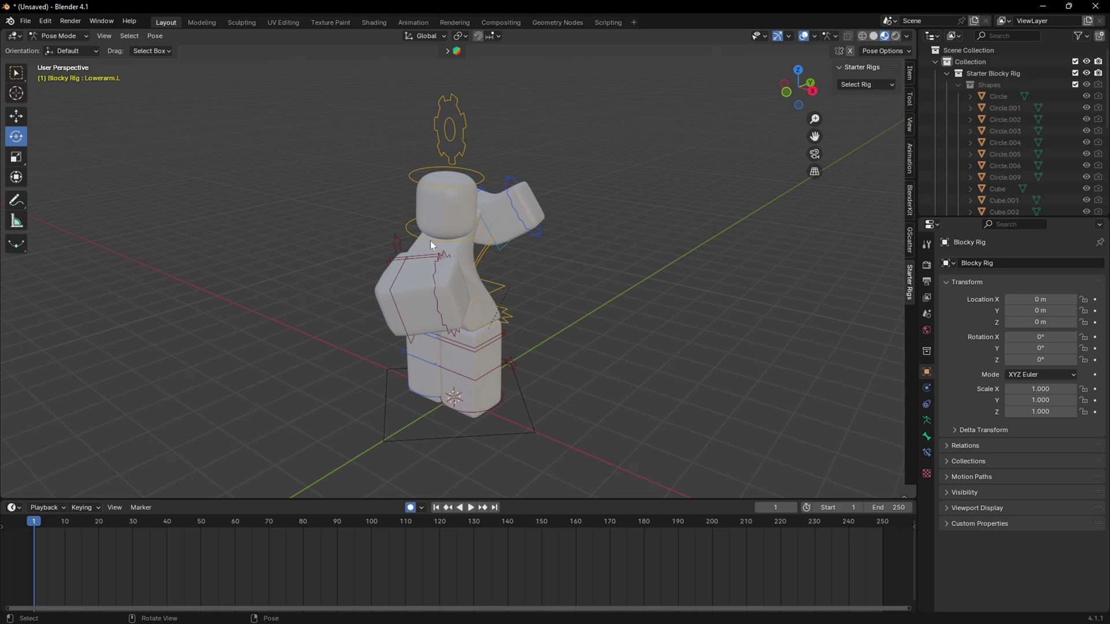
mouse_move(548, 249)
middle_mouse_down()
mouse_move(381, 260)
mouse_move(374, 249)
middle_mouse_up()
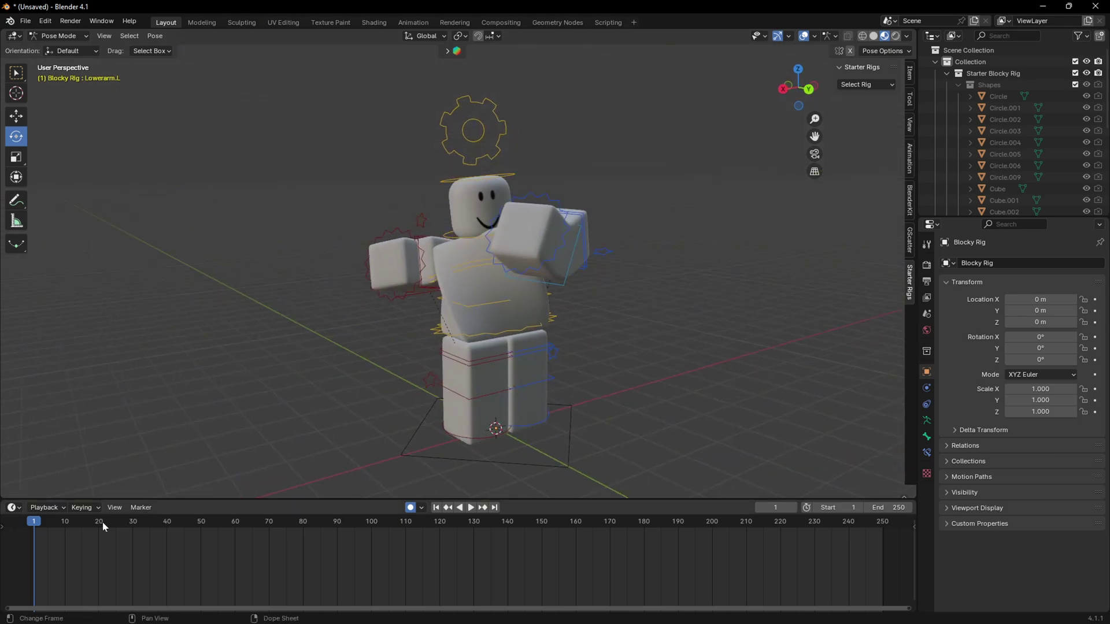
- Enlarge the timeline, go to frame 30, and orbit to select the upper torso bone
mouse_move(131, 500)
left_mouse_down()
mouse_move(122, 414)
mouse_move(99, 444)
left_mouse_up()
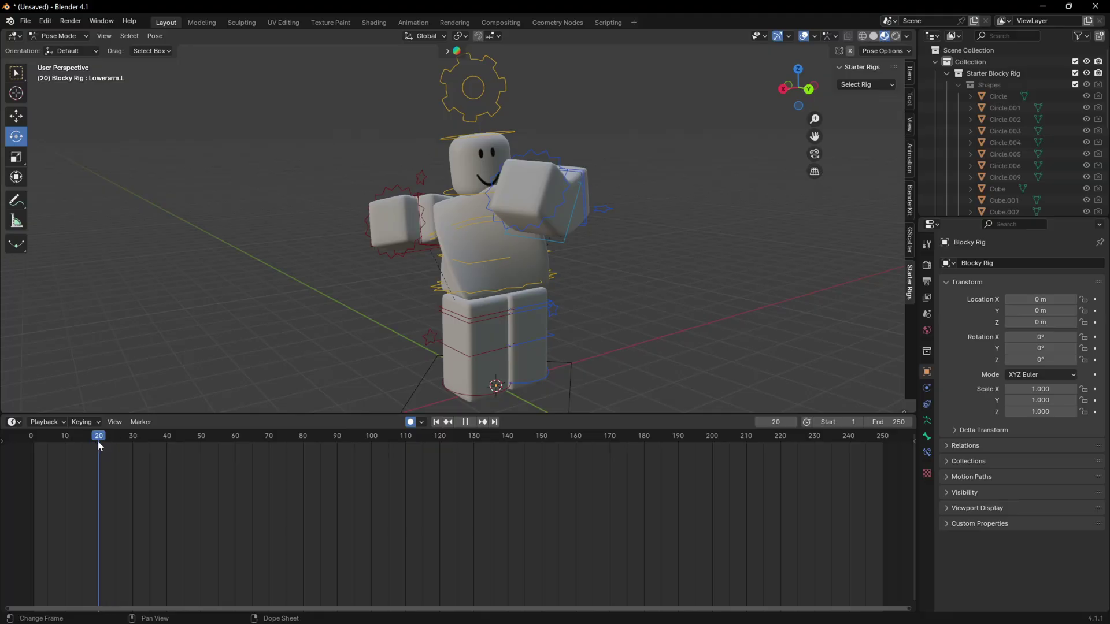
mouse_move(98, 441)
left_mouse_down()
mouse_move(63, 444)
mouse_move(260, 486)
mouse_move(401, 479)
mouse_move(133, 486)
left_mouse_up()
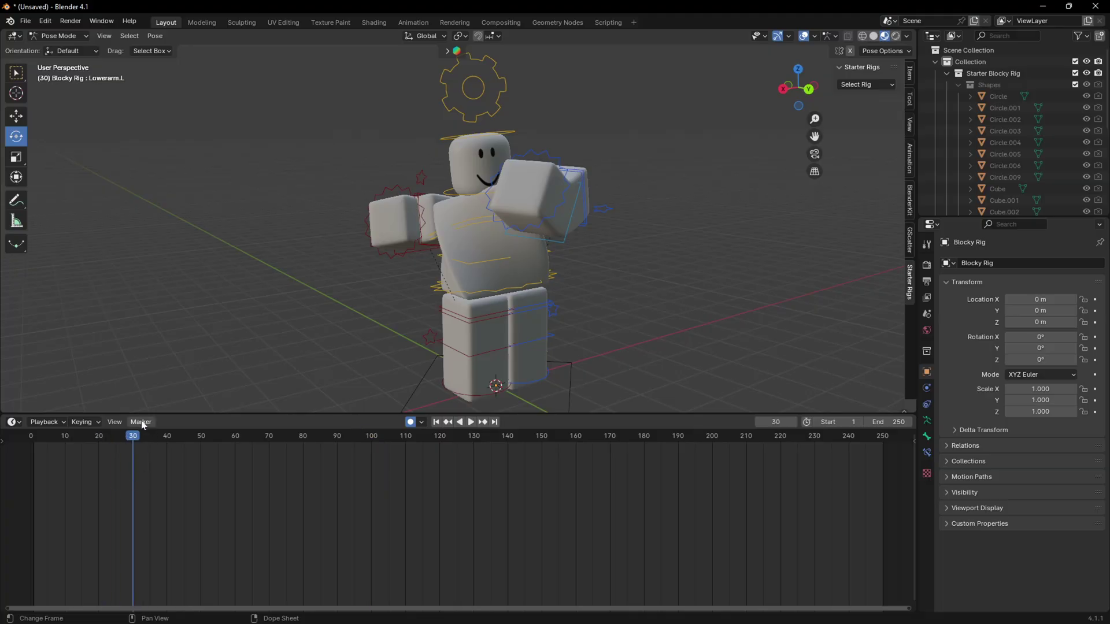
mouse_move(451, 311)
middle_mouse_down()
mouse_move(550, 286)
mouse_move(618, 296)
middle_mouse_up()
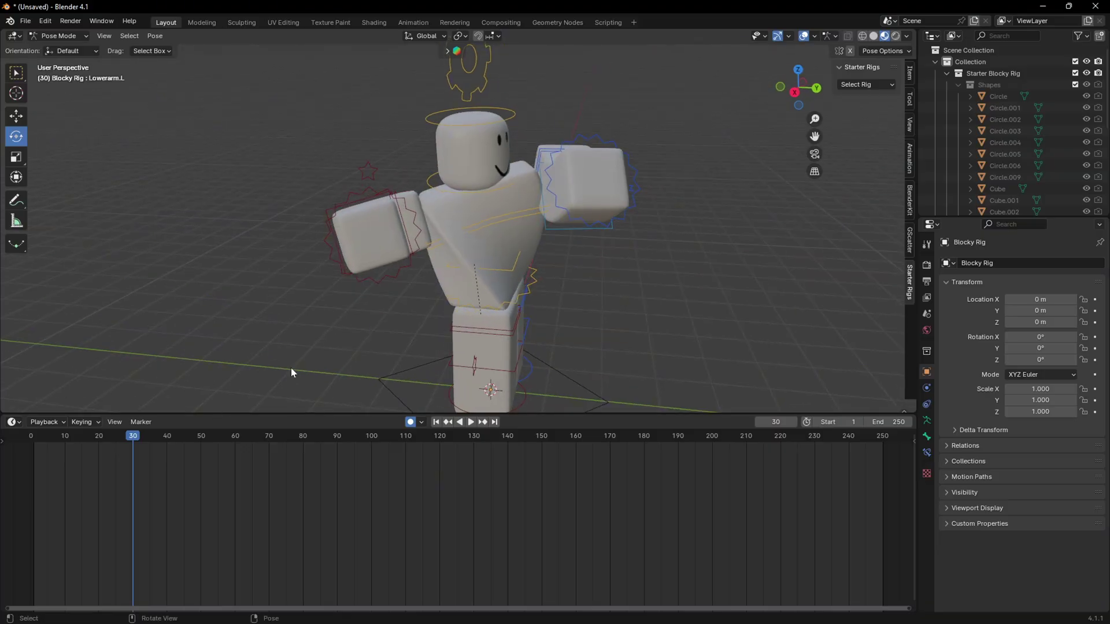
middle_click_drag(291, 367, 478, 302)
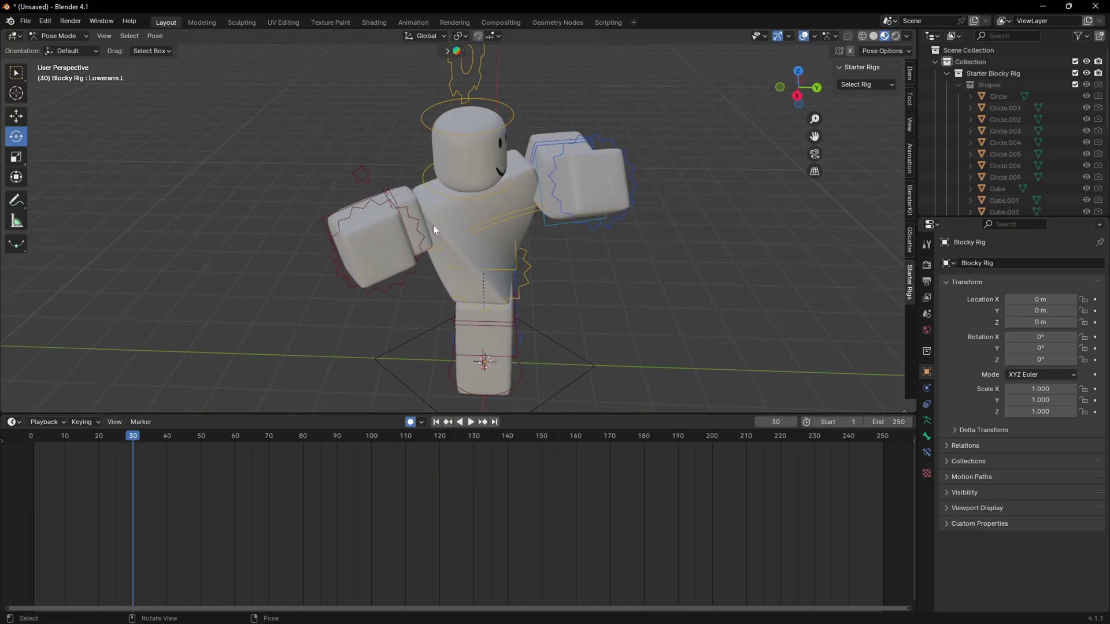
middle_click_drag(433, 229, 418, 227)
left_click(521, 248)
- Twist the upper torso bone for the frame-30 punch pose
key("r")
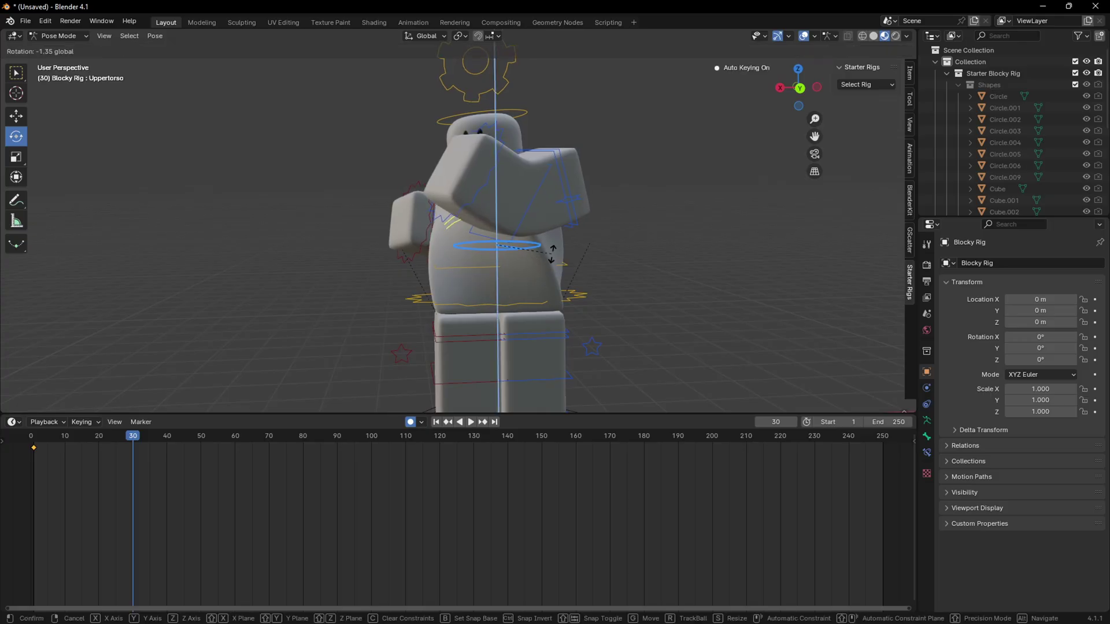
left_click(460, 100)
mouse_move(460, 100)
middle_mouse_down()
mouse_move(732, 240)
mouse_move(567, 231)
mouse_move(623, 227)
mouse_move(599, 257)
mouse_move(597, 206)
mouse_move(508, 247)
mouse_move(586, 250)
mouse_move(439, 183)
mouse_move(529, 230)
mouse_move(554, 172)
mouse_move(411, 262)
middle_mouse_up()
key("r")
- Select the right upper arm bone and rotate it into the punch
left_click(545, 243)
left_click(623, 227)
left_click(599, 258)
left_click(508, 246)
- Adjust the upper torso, then rotate the head bone to tilt it
left_click(529, 230)
key("shift+space")
key("g")
left_click(554, 171)
key("shift+space")
key("r")
left_click_drag(412, 263, 613, 216)
mouse_move(613, 216)
middle_mouse_down()
mouse_move(406, 250)
mouse_move(615, 223)
middle_mouse_up()
- Raise the right upper arm further, then reselect the upper torso
left_click(615, 223)
left_click_drag(615, 224, 598, 174)
left_click(412, 199)
key("shift+space")
key("g")
mouse_move(412, 199)
middle_mouse_down()
mouse_move(523, 215)
mouse_move(516, 187)
mouse_move(407, 382)
middle_mouse_up()
left_click(527, 213)
- Play the punch animation, restart it from the first frame, and stop again
key("space")
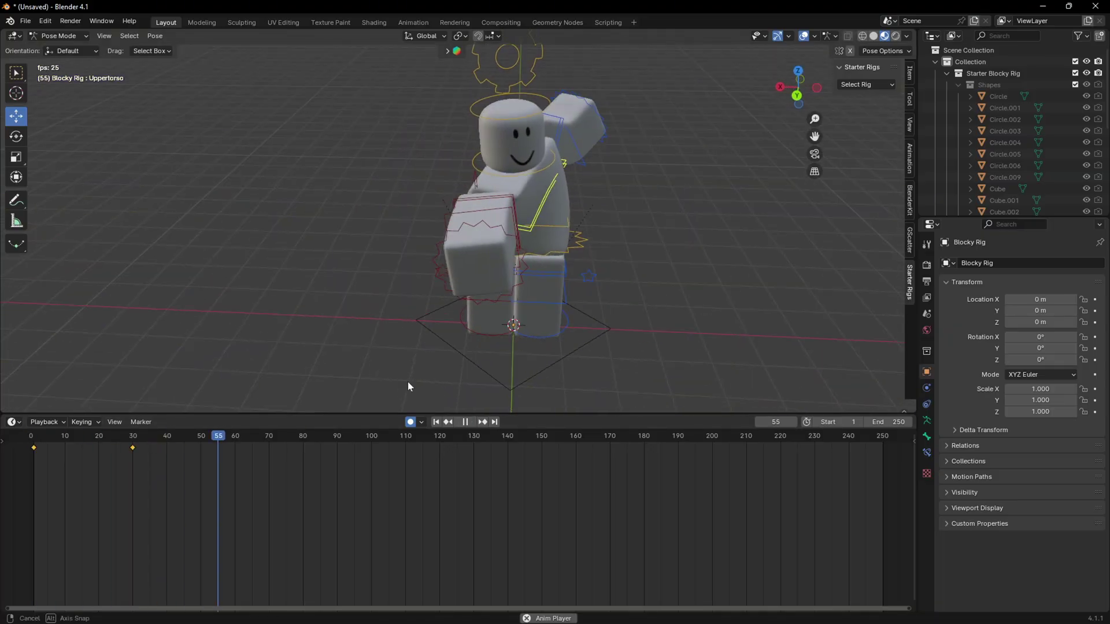
key("space")
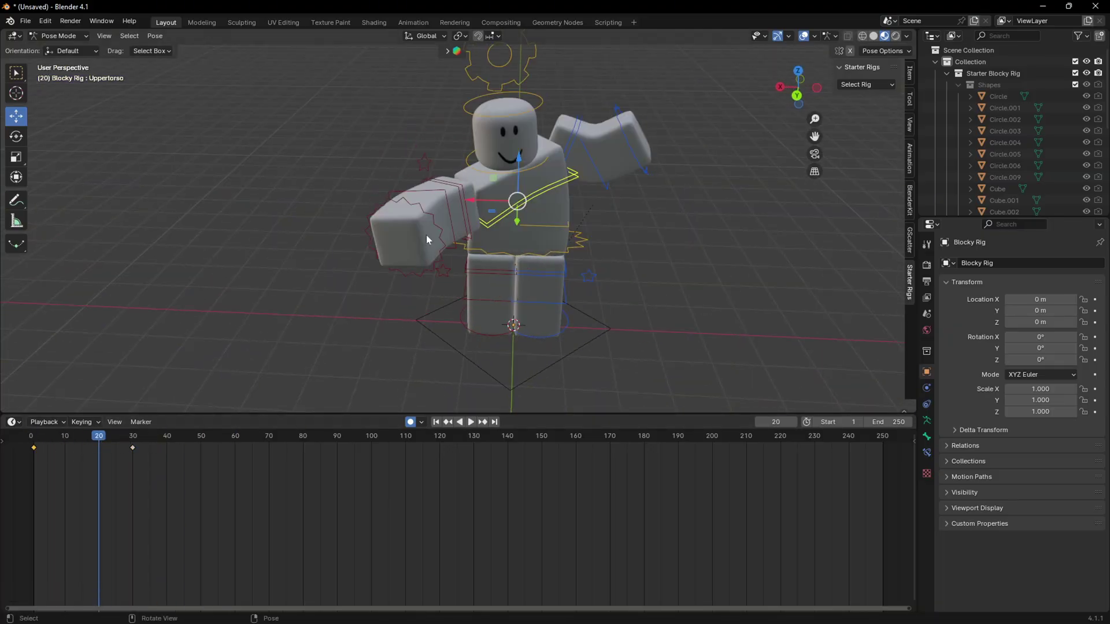
key("shift+Left")
middle_click_drag(427, 239, 522, 269)
left_click(522, 262)
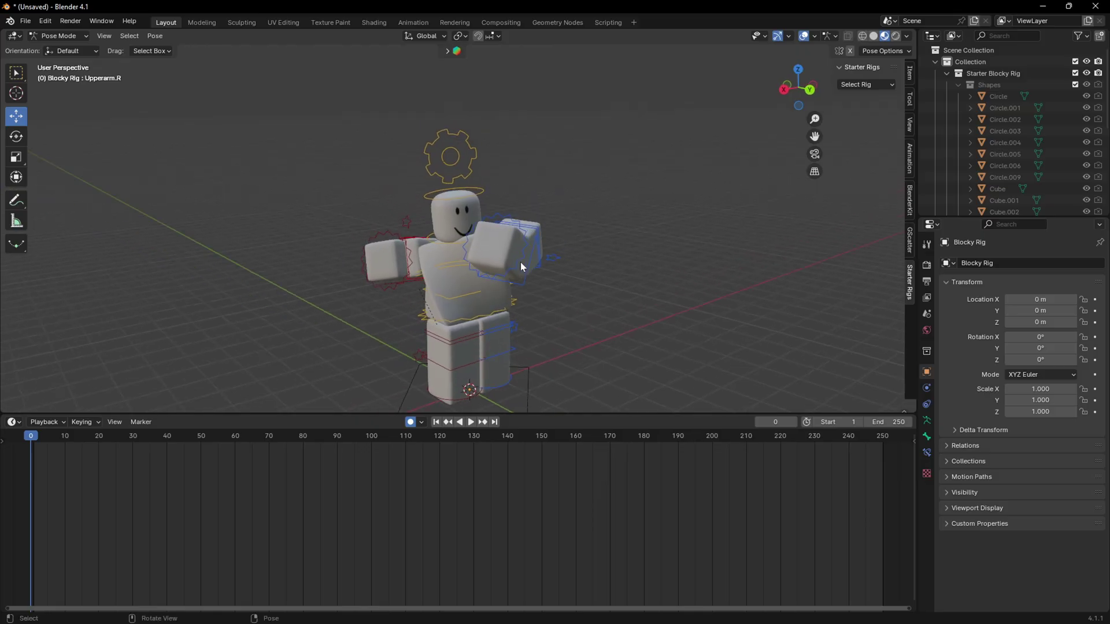
key("space")
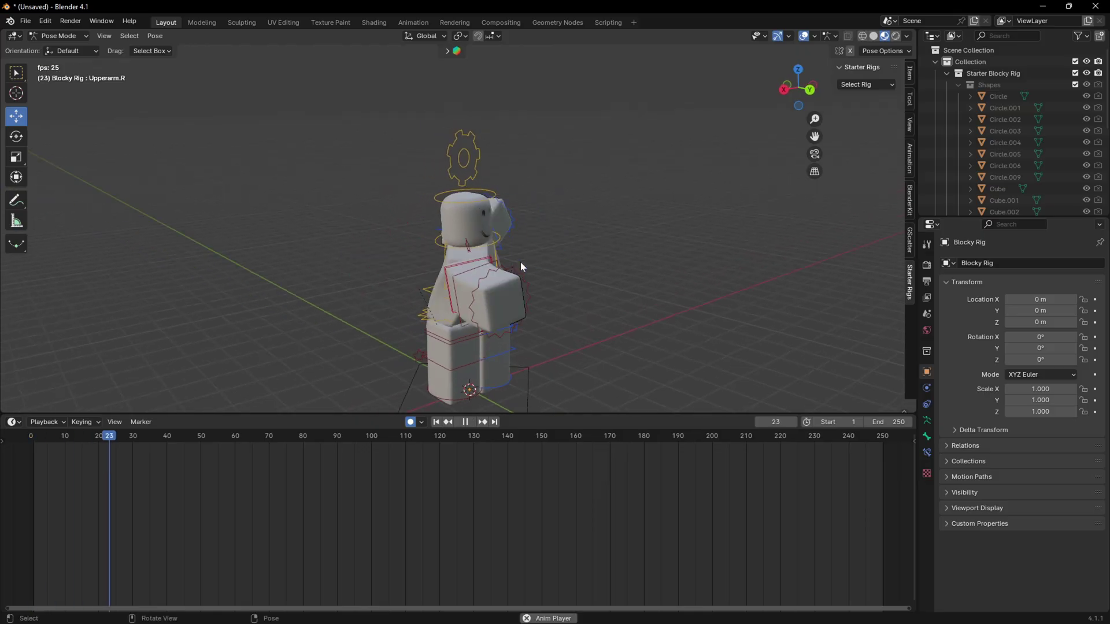
middle_click_drag(565, 271, 525, 269)
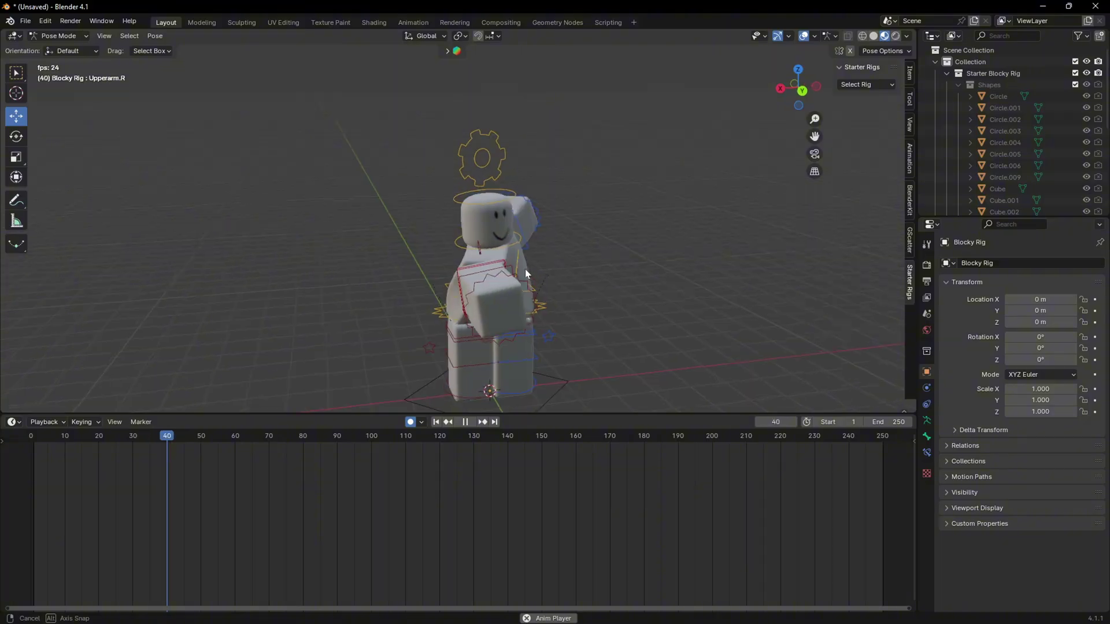
key("Escape")
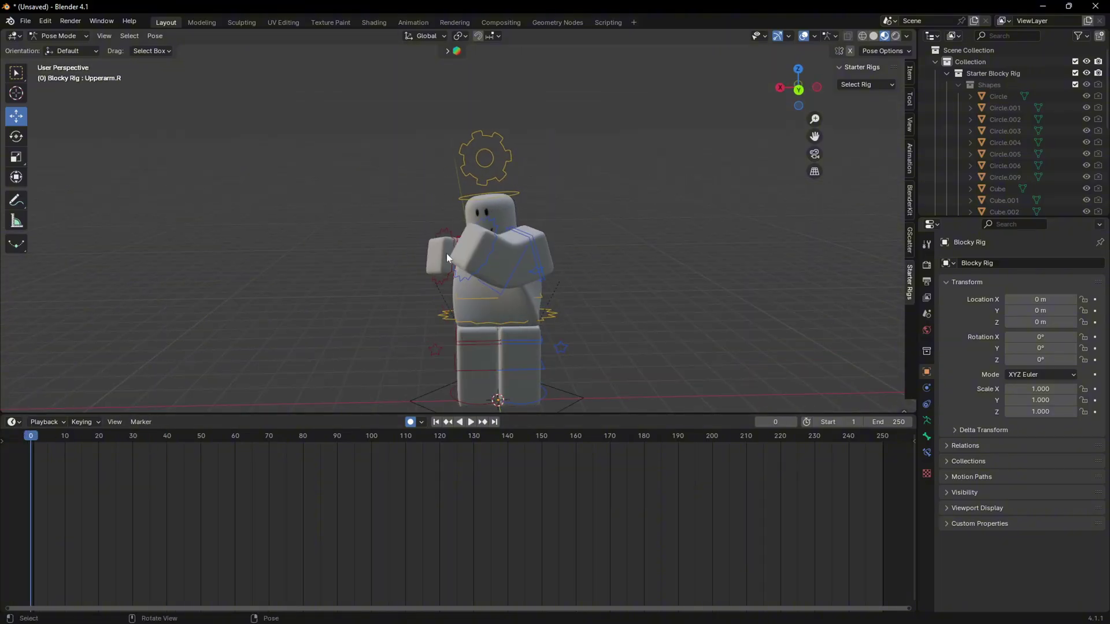
- Replay the animation, scrub back, and stop on frame 20
mouse_move(447, 253)
middle_mouse_down()
mouse_move(490, 288)
mouse_move(477, 294)
middle_mouse_up()
key("space")
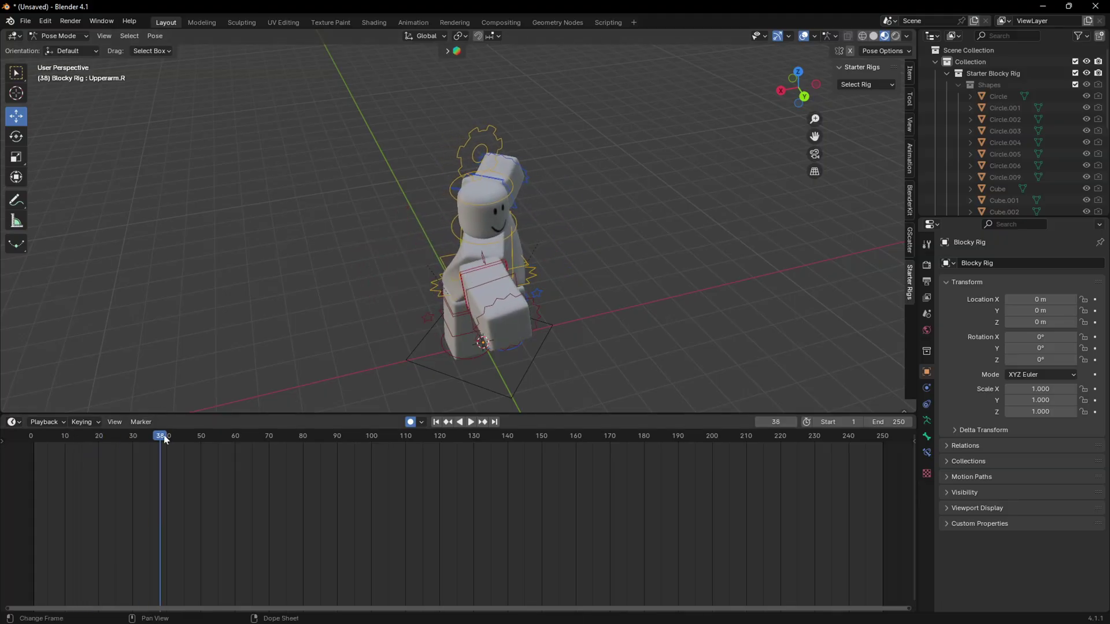
mouse_move(164, 439)
left_mouse_down()
mouse_move(73, 440)
mouse_move(105, 436)
left_mouse_up()
key("space")
left_click(99, 438)
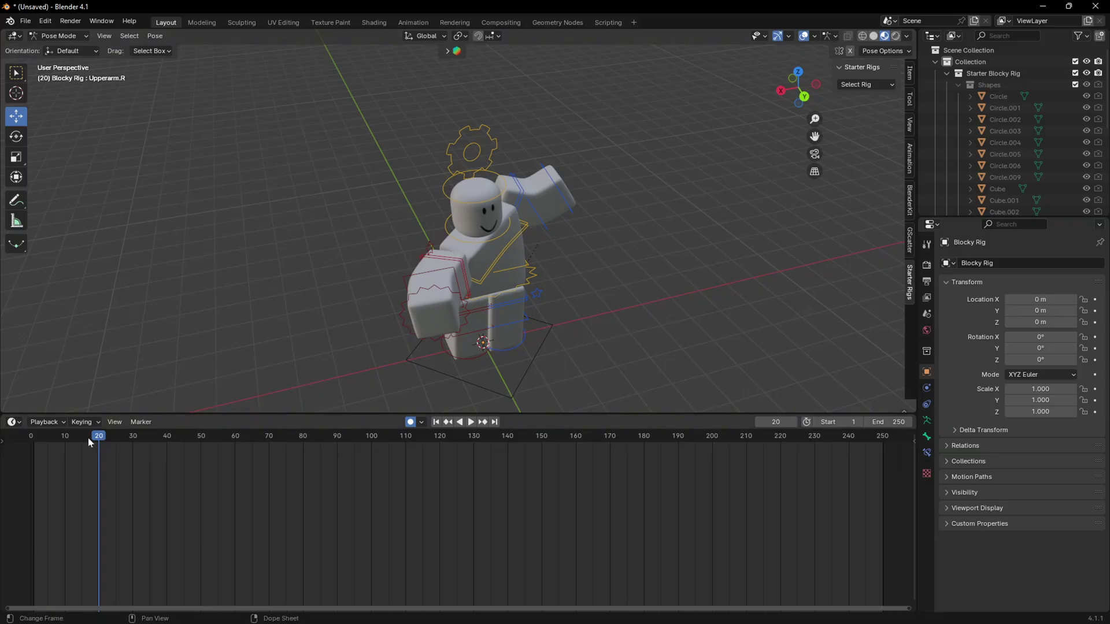
- At frame 20, paste the right lower arm's starting pose as a keyframe
left_click_drag(98, 441, 98, 440)
left_click(436, 273)
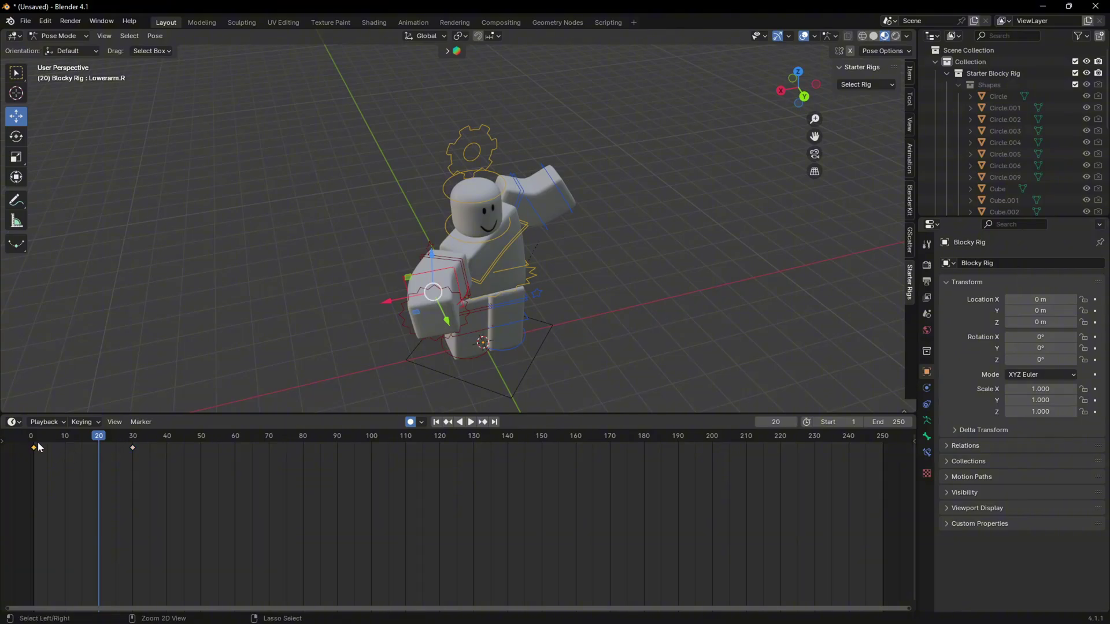
key("ctrl+v")
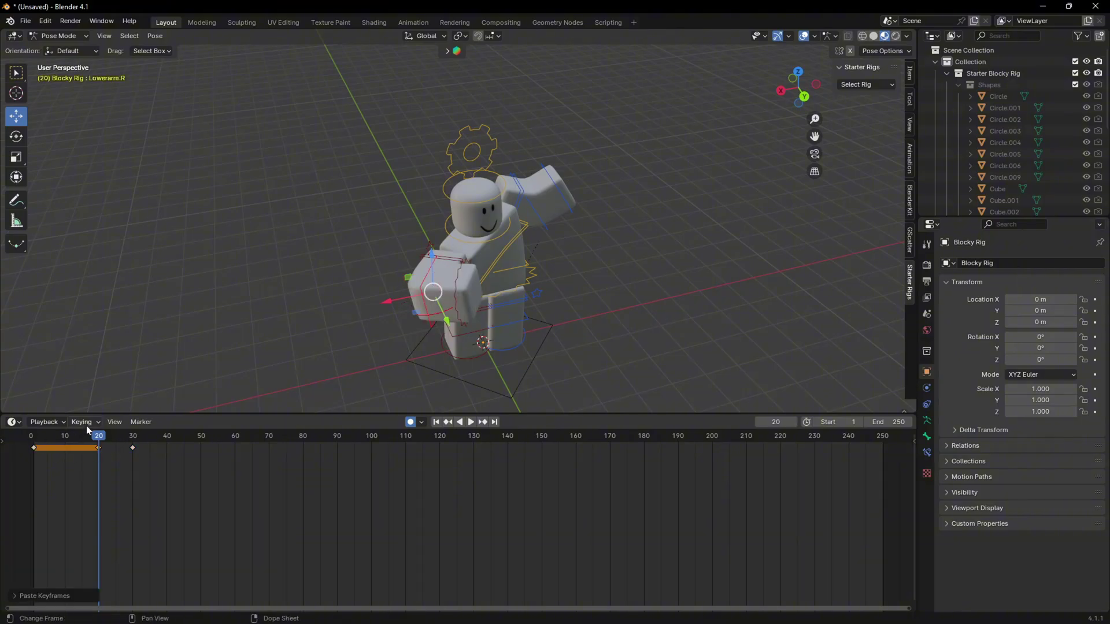
key("shift+Left")
key("space")
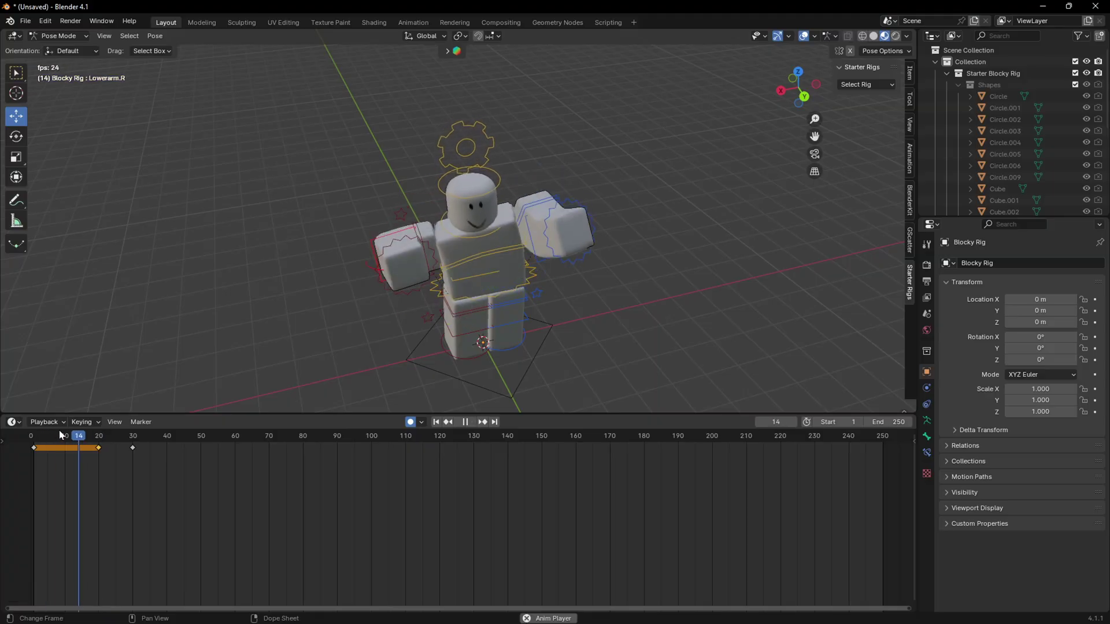
- Replay the animation from the start to check the held arm pose
mouse_move(326, 377)
middle_mouse_down()
mouse_move(484, 242)
mouse_move(561, 307)
middle_mouse_up()
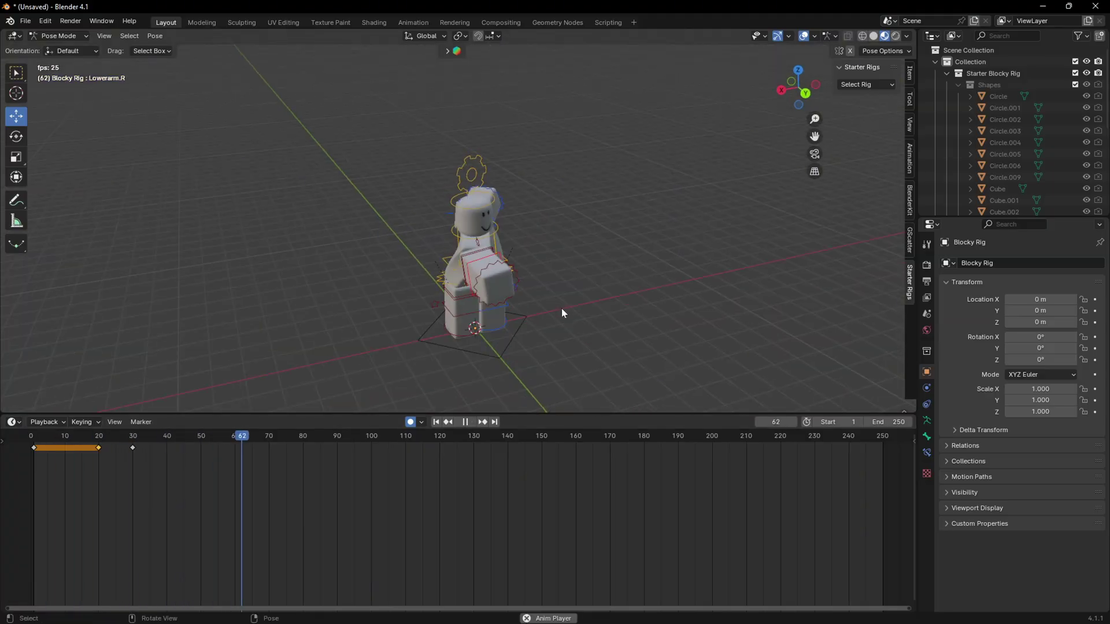
key("space")
key("shift+Left")
key("space")
middle_click_drag(391, 303, 518, 282)
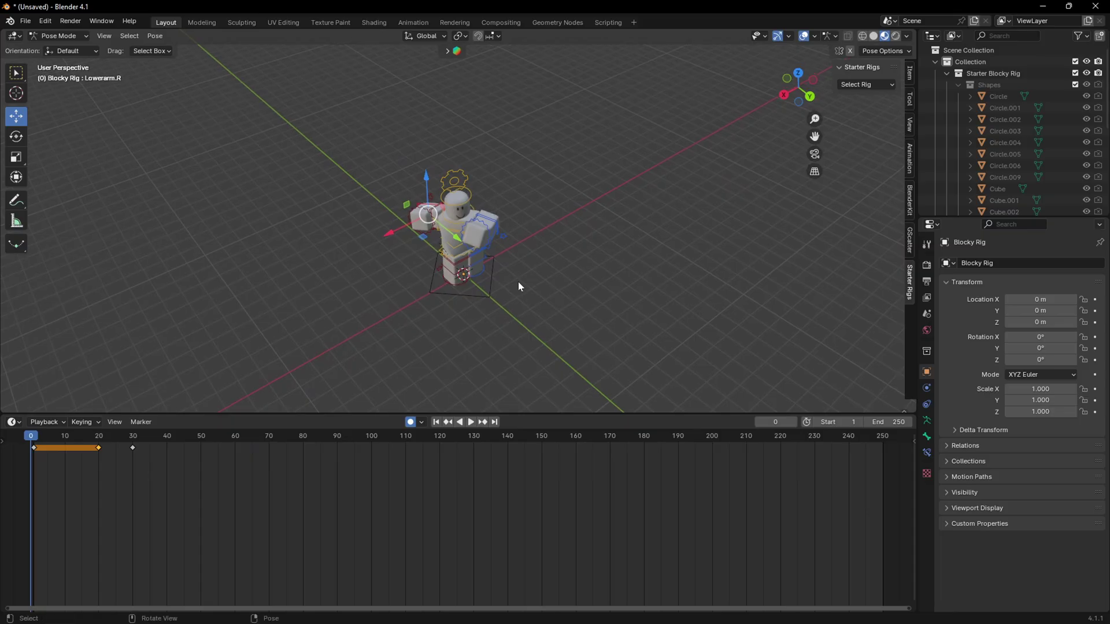
key("space")
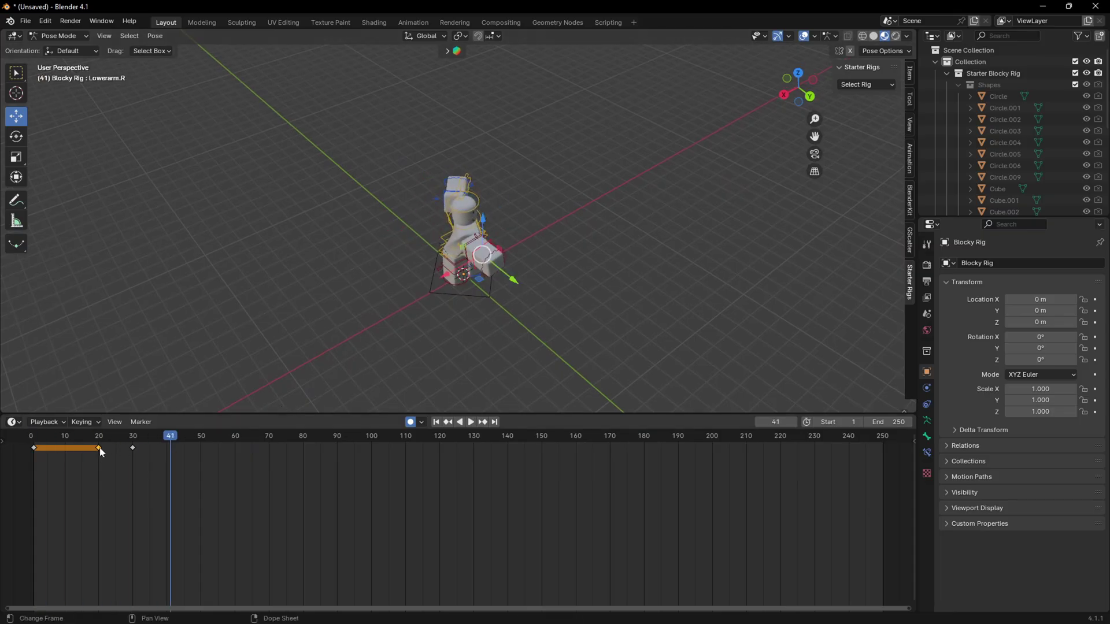
- Move the pasted keyframe to about frame 15 and replay from the start
left_click_drag(99, 450, 85, 448)
left_click_drag(194, 434, 30, 436)
key("space")
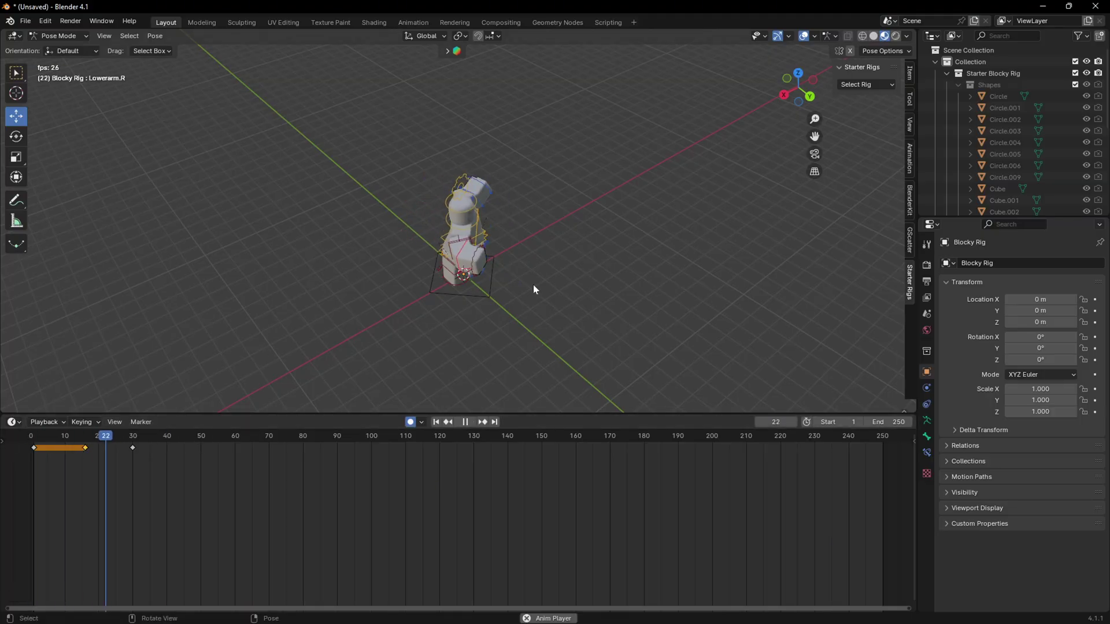
mouse_move(533, 284)
middle_mouse_down()
mouse_move(330, 231)
mouse_move(608, 266)
mouse_move(558, 278)
middle_mouse_up()
key("space")
scroll(564, 274, "up", 3)
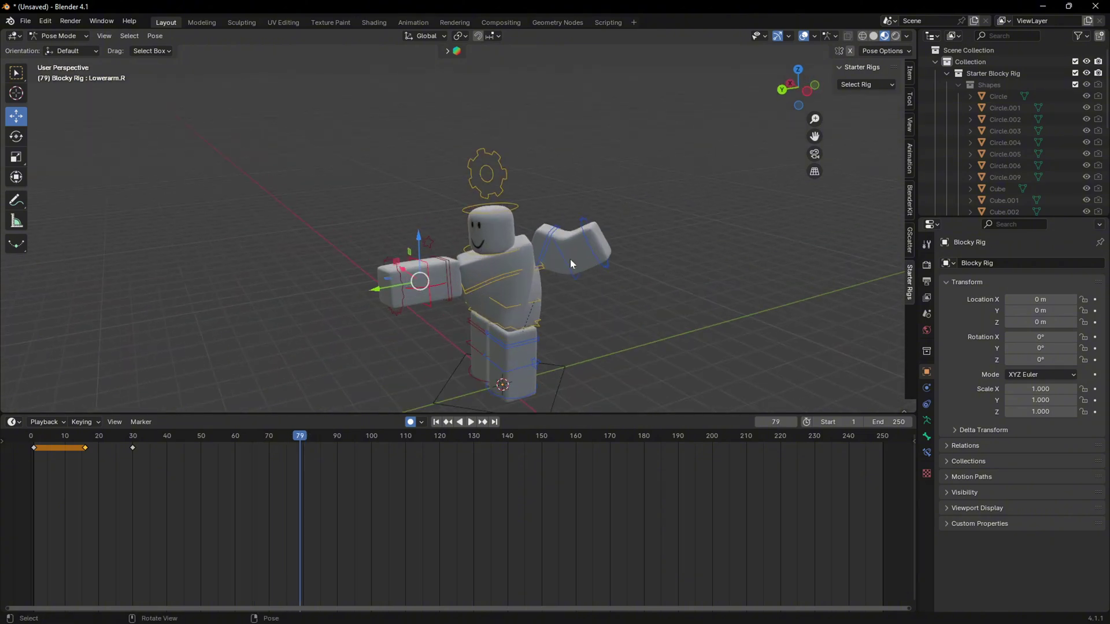
- Select the left upper arm bone and rotate it
left_click(549, 249)
left_click(16, 136)
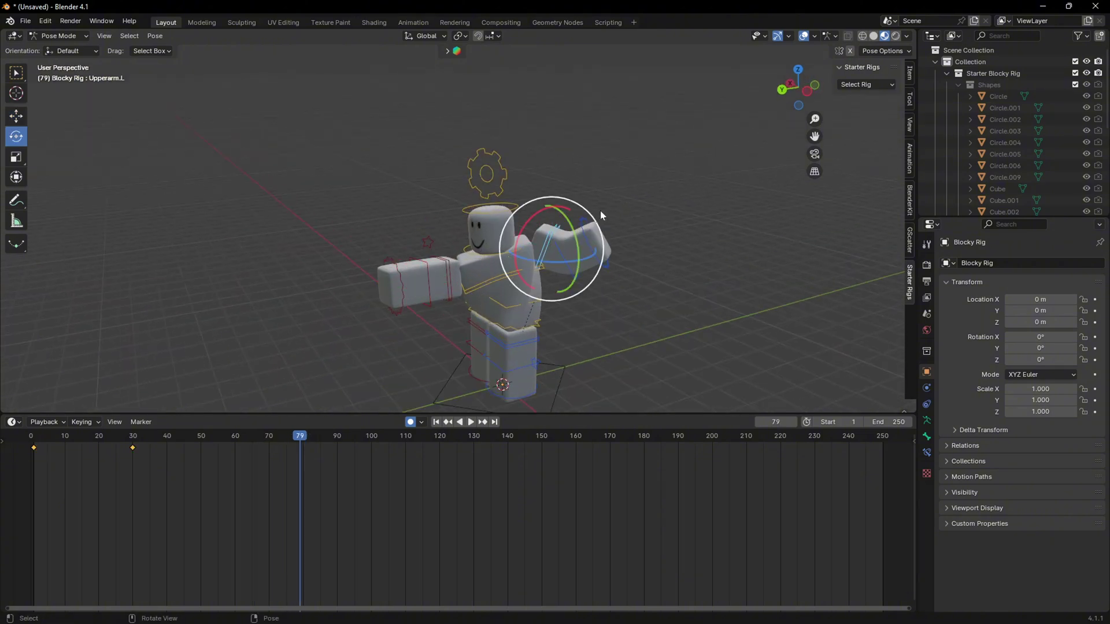
mouse_move(570, 223)
left_mouse_down()
mouse_move(575, 235)
mouse_move(531, 217)
left_mouse_up()
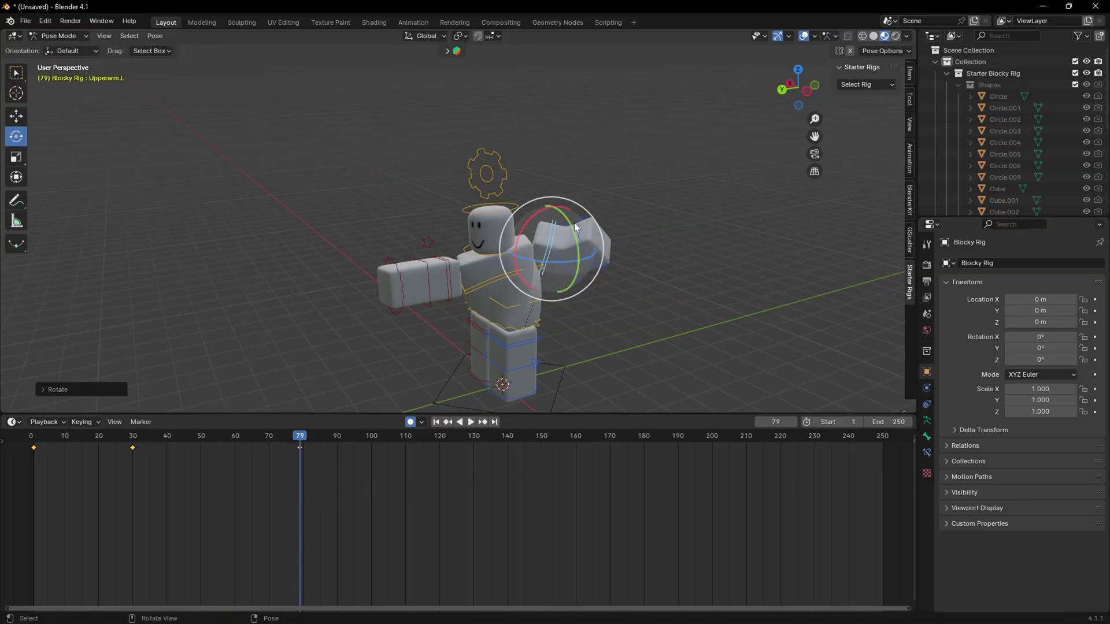
left_click_drag(284, 437, 299, 448)
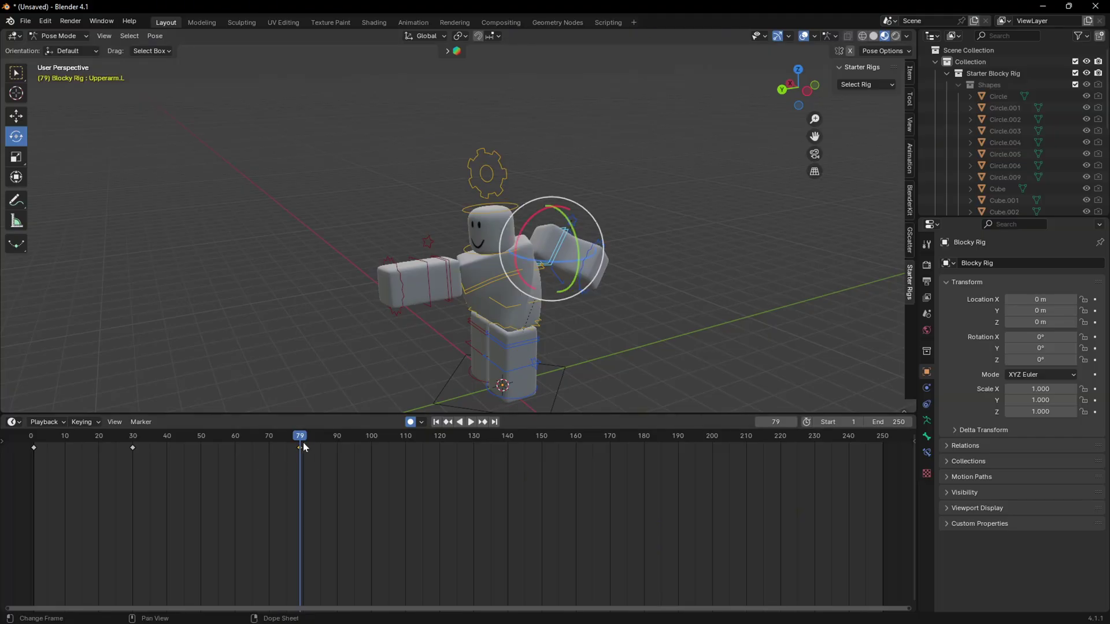
- Copy the upper arm keyframe, then delete the key at frame 79
right_click(302, 447)
left_click(291, 332)
right_click(299, 450)
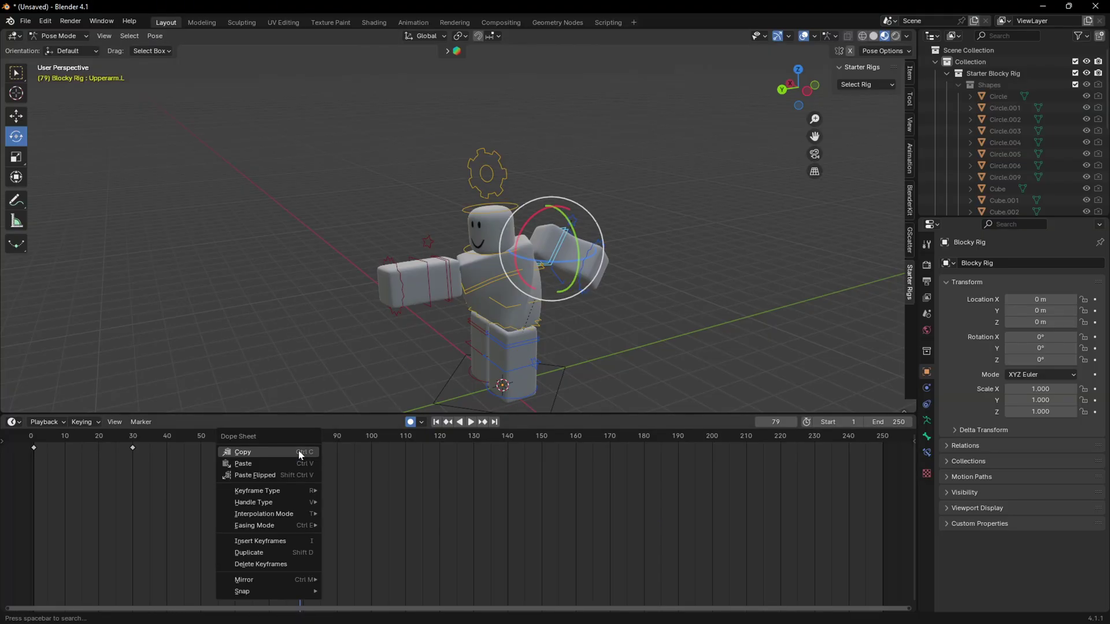
left_click(276, 564)
- Paste the copied arm pose at frame 30 and preview the motion
left_click(134, 437)
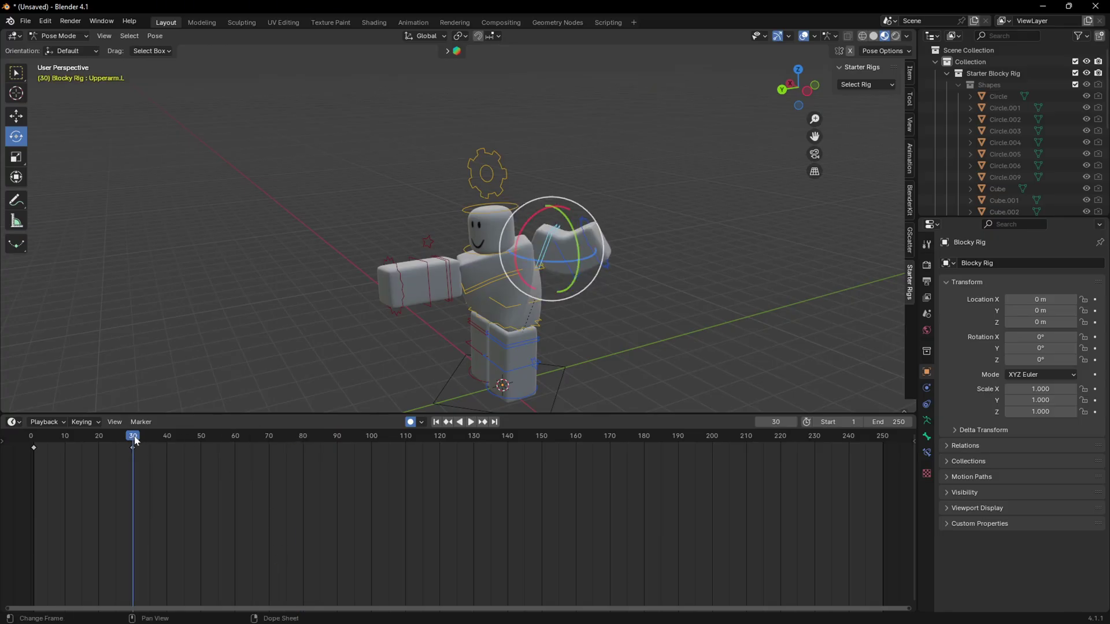
key("ctrl+v")
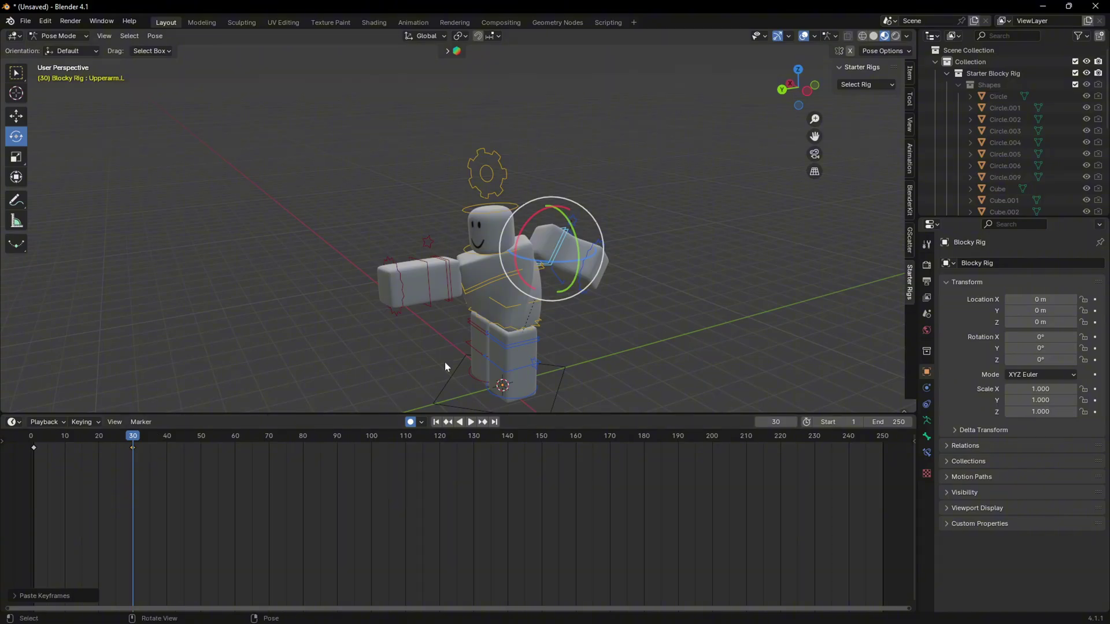
key("space")
key("shift+Left")
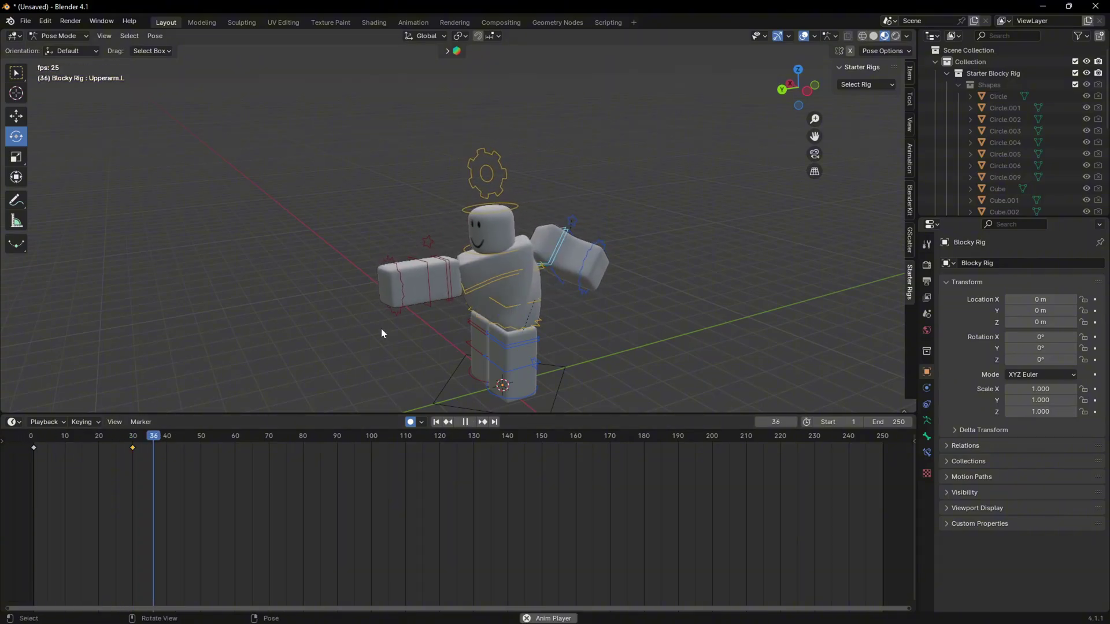
key("r")
- Select the right upper leg bone, return to the first frame, then play and stop the punch
left_click(450, 300)
middle_click_drag(450, 300, 506, 307)
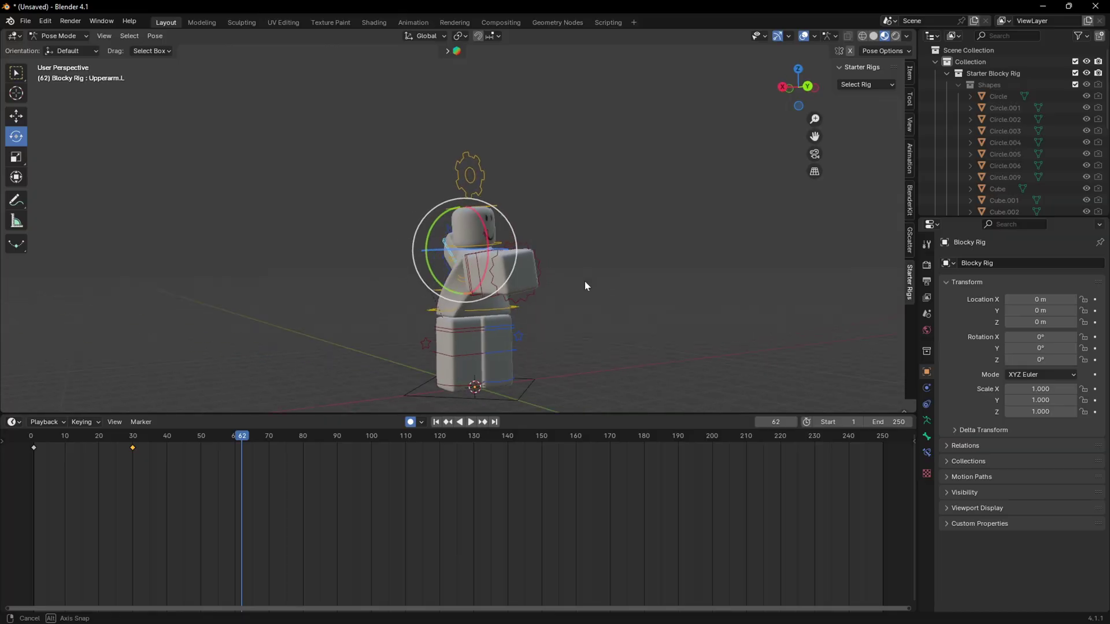
left_click(486, 332)
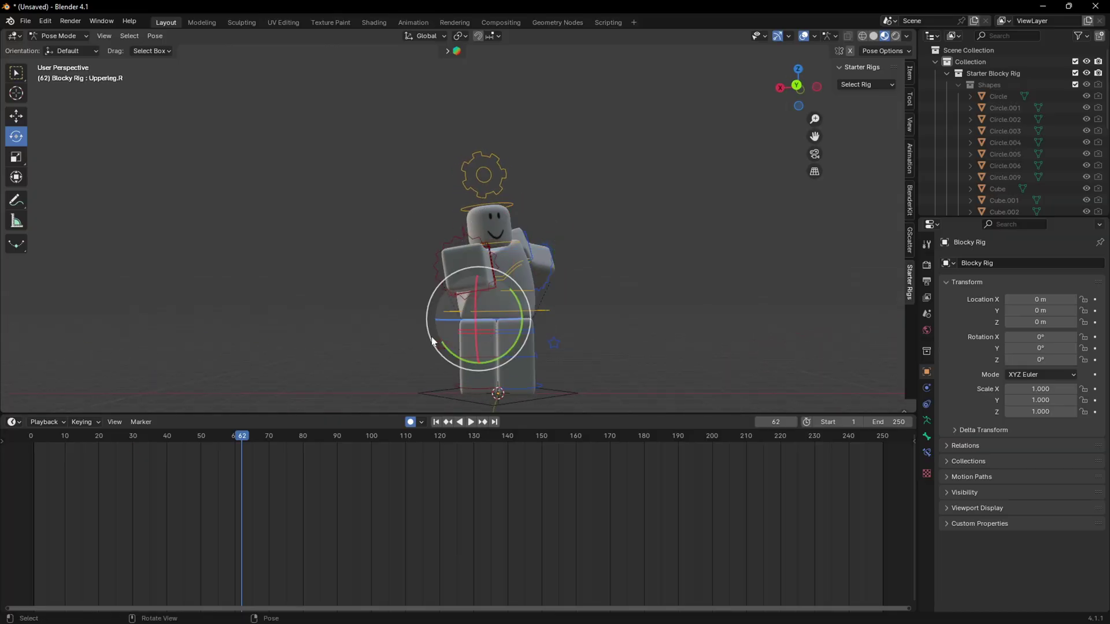
key("shift+Left")
mouse_move(472, 349)
middle_mouse_down()
mouse_move(441, 354)
mouse_move(603, 339)
middle_mouse_up()
key("space")
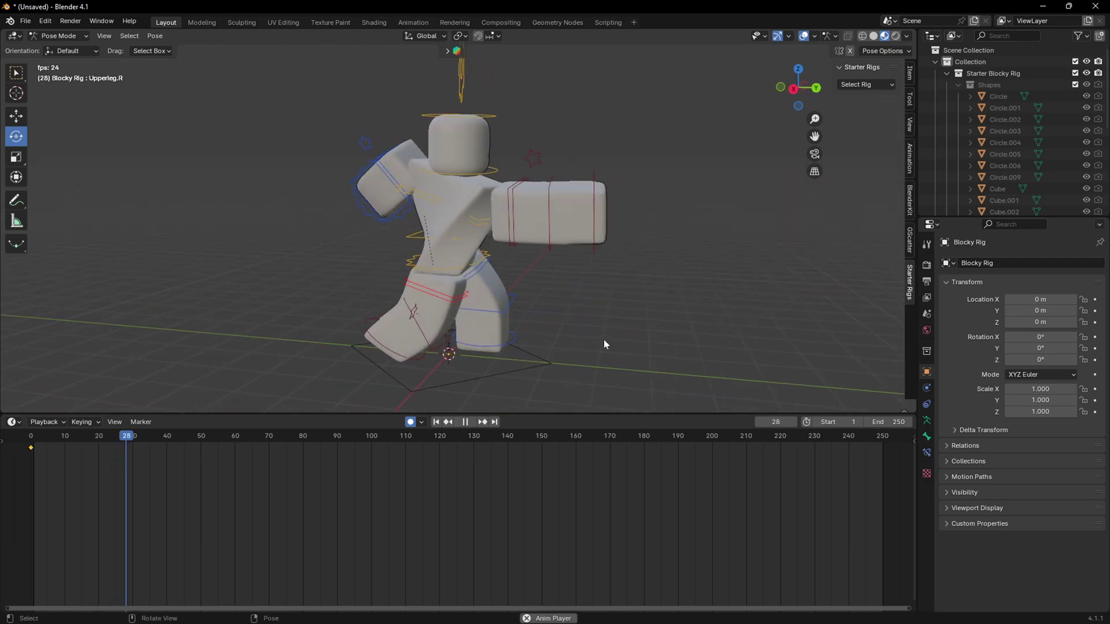
key("space")
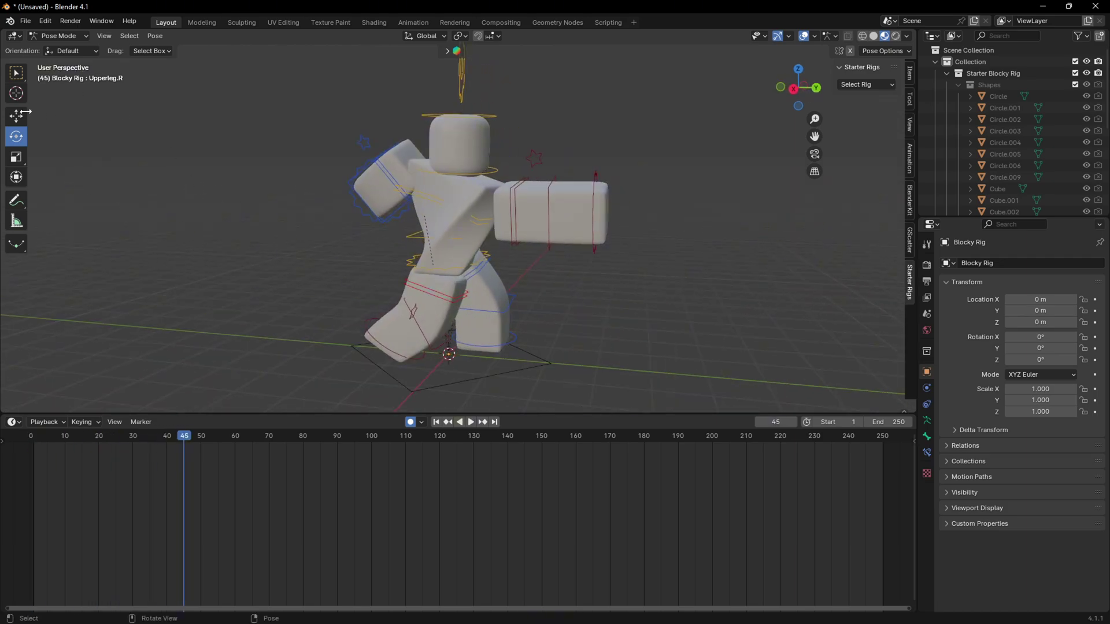
- Switch to Object Mode, deselect the rig, and return the playhead to frame 0
left_click(69, 36)
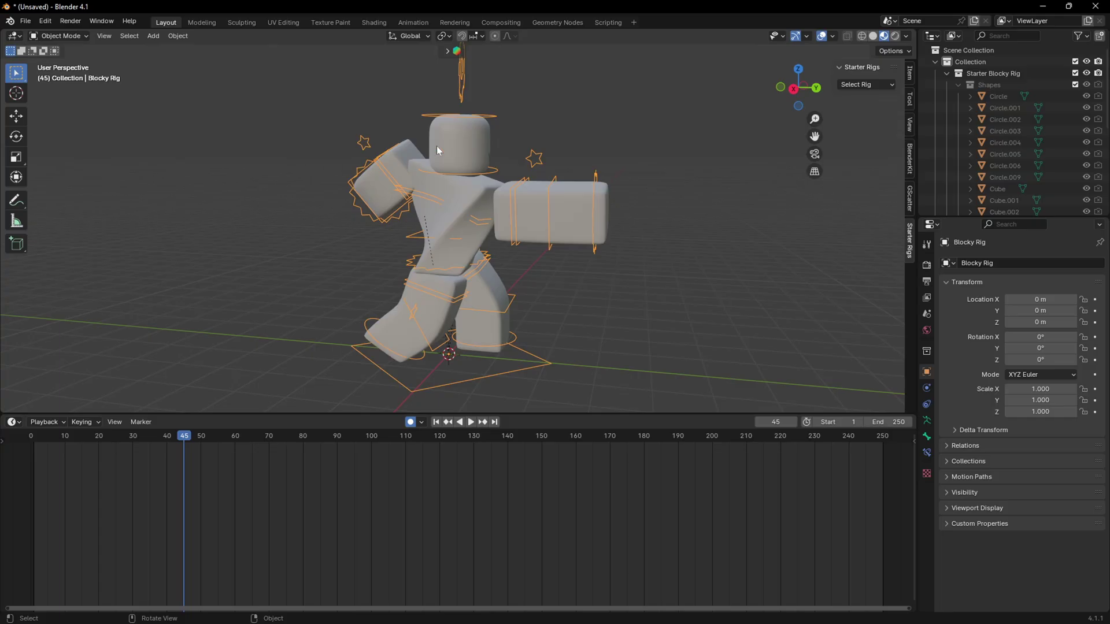
left_click(667, 163)
scroll(677, 185, "down", 2)
middle_click_drag(677, 185, 700, 205)
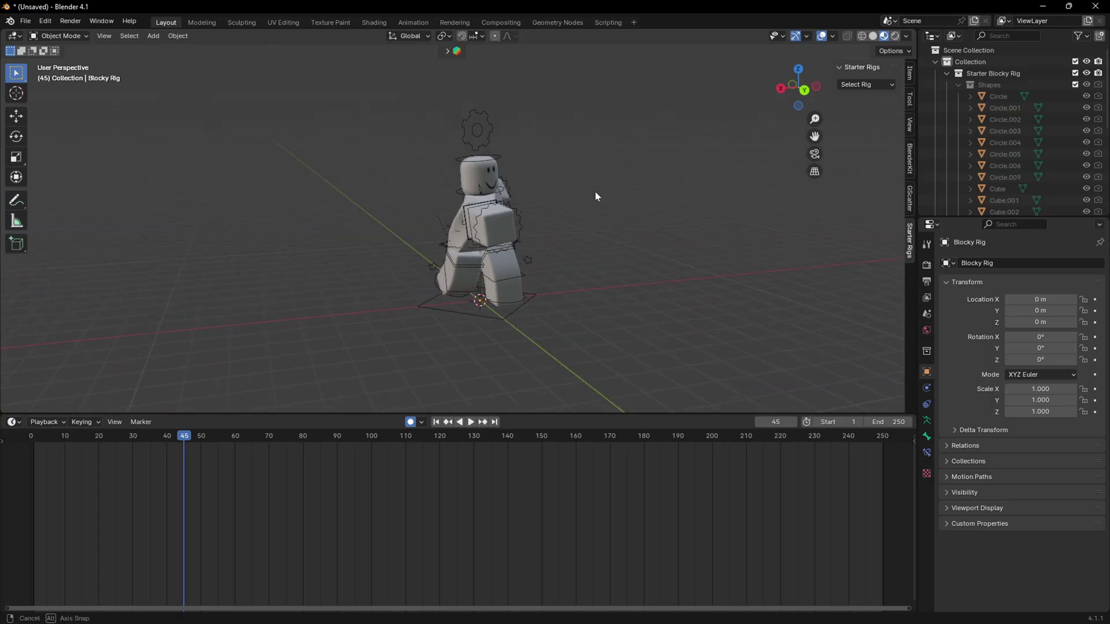
left_click_drag(178, 437, 19, 440)
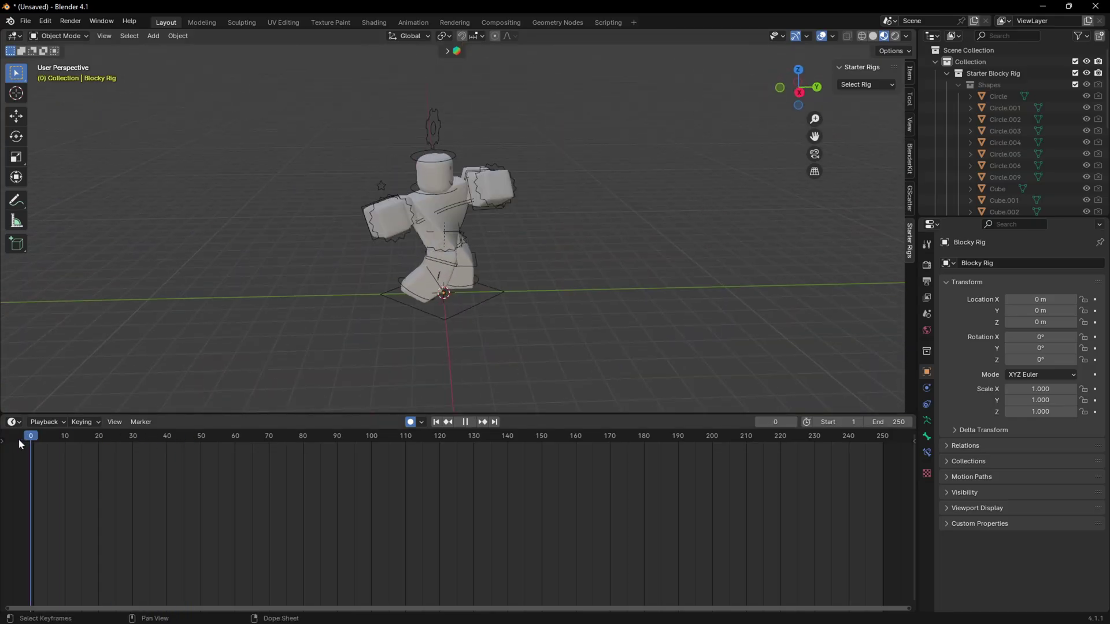
middle_click_drag(304, 364, 698, 278)
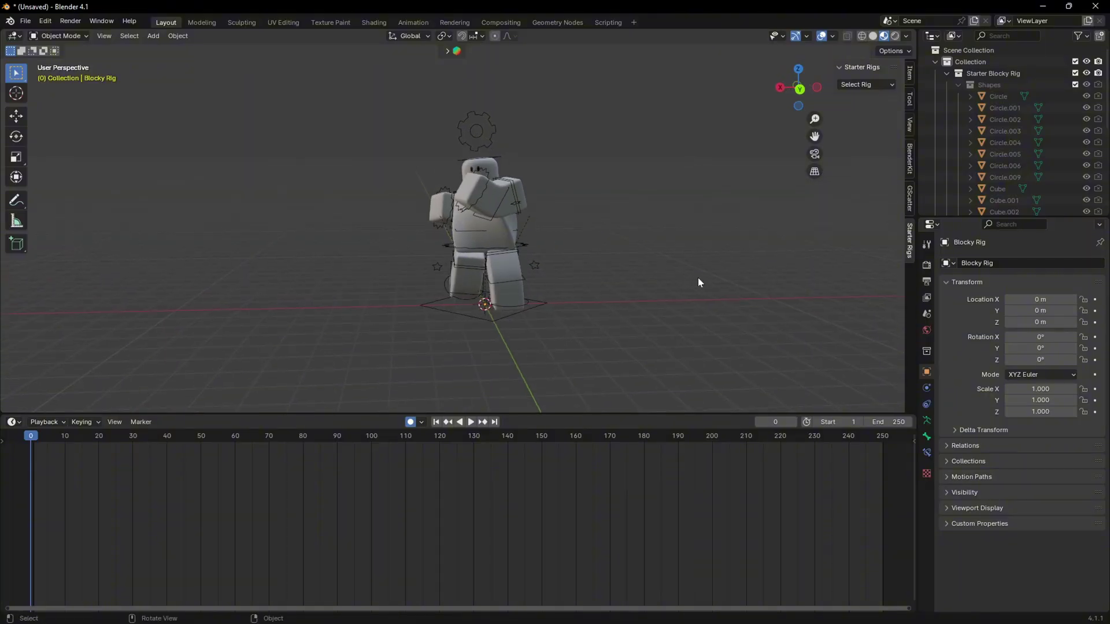
- Add a cube mesh and scale it down to 0.377
key("shift+a")
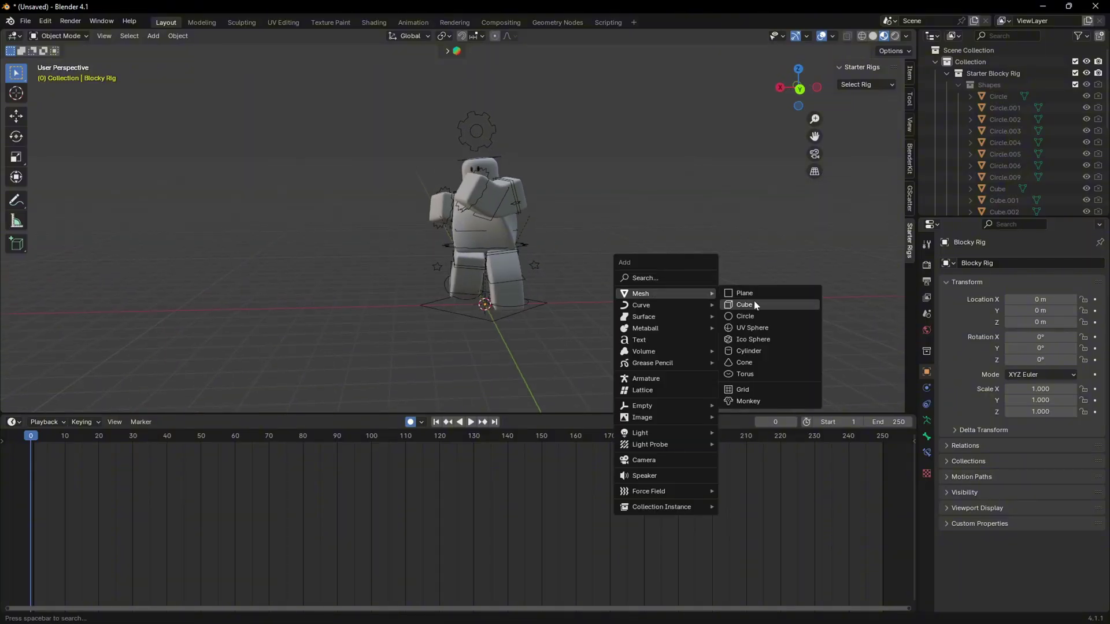
left_click(754, 301)
key("s")
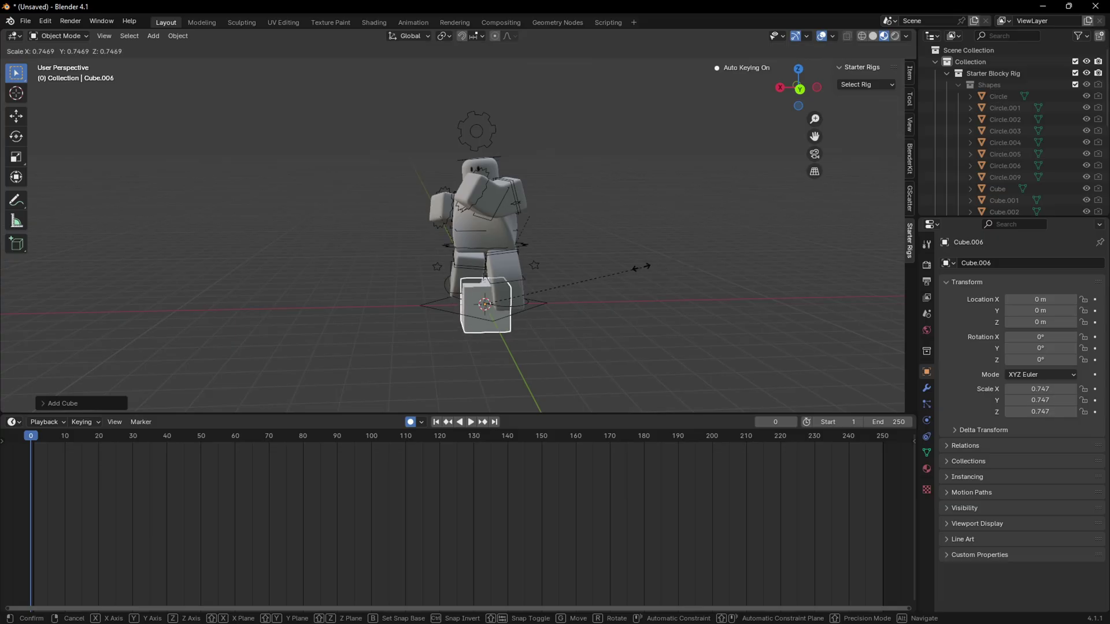
- Confirm the cube's 0.377 scale and move it along Y away from the rig
left_click(3, 137)
left_click(16, 119)
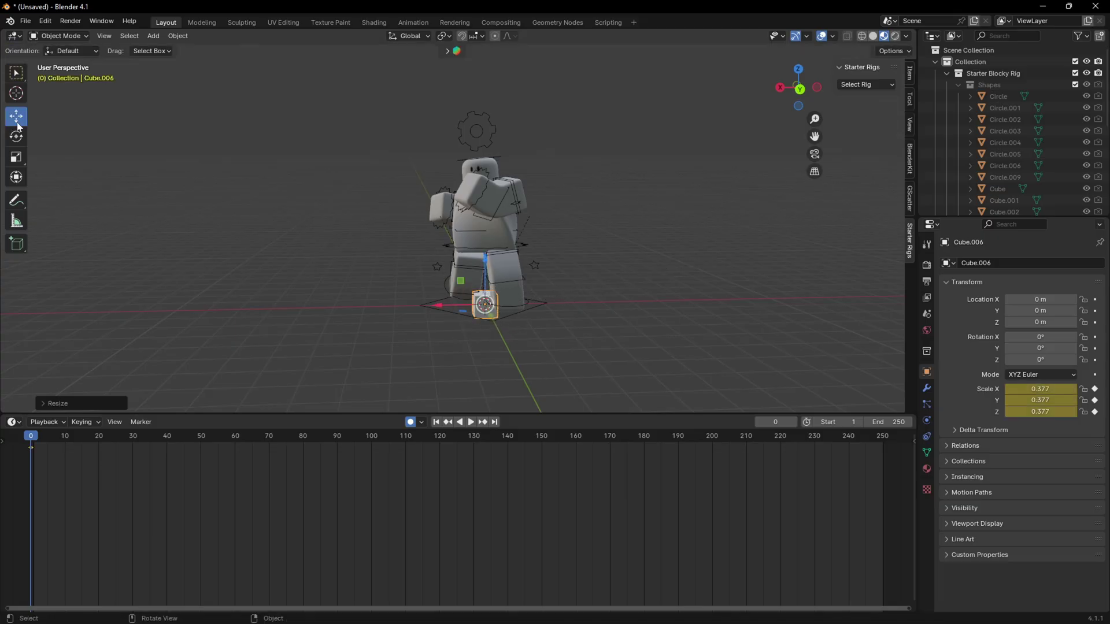
middle_click_drag(443, 292, 745, 343)
left_click_drag(469, 276, 608, 252)
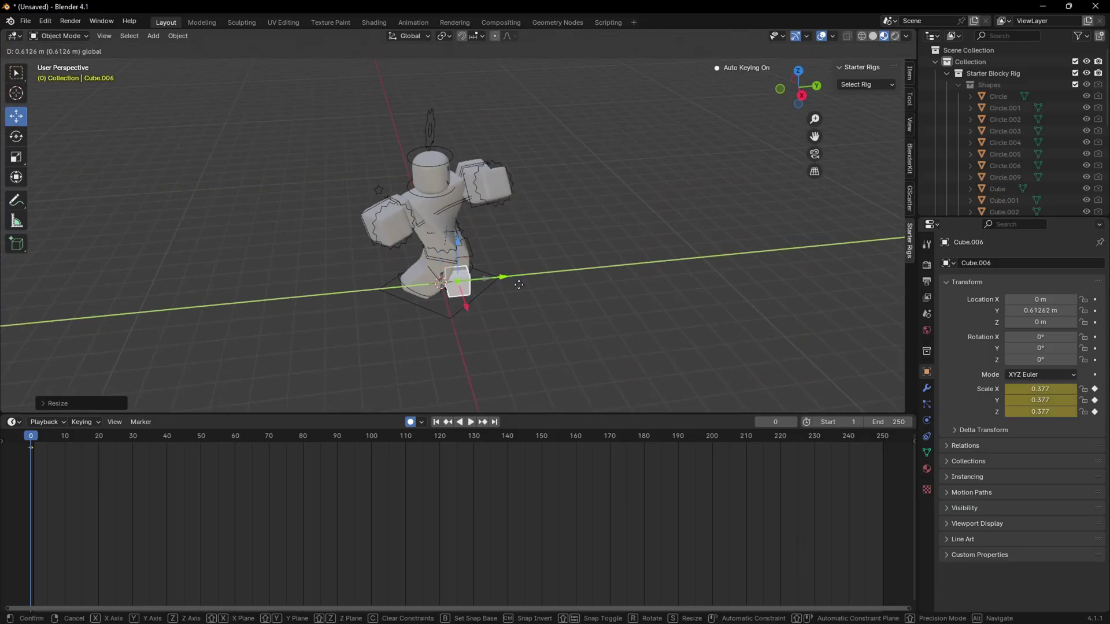
mouse_move(599, 265)
middle_mouse_down()
mouse_move(658, 249)
mouse_move(577, 240)
middle_mouse_up()
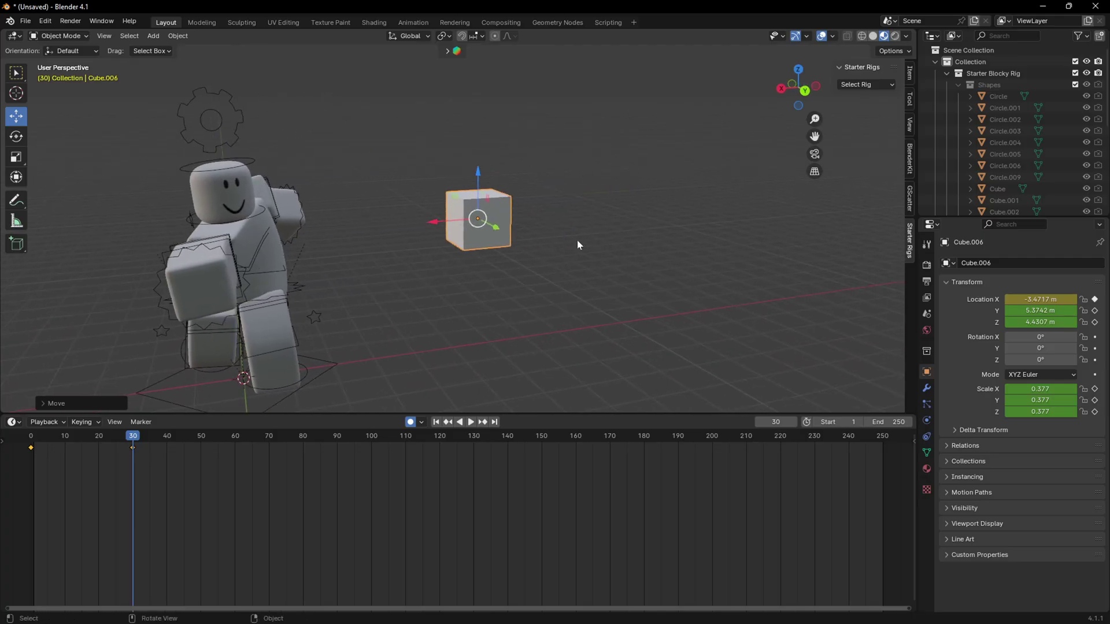
- Scrub the cube's motion between frames 0 and 30 to check its keyframes
key("shift+Left")
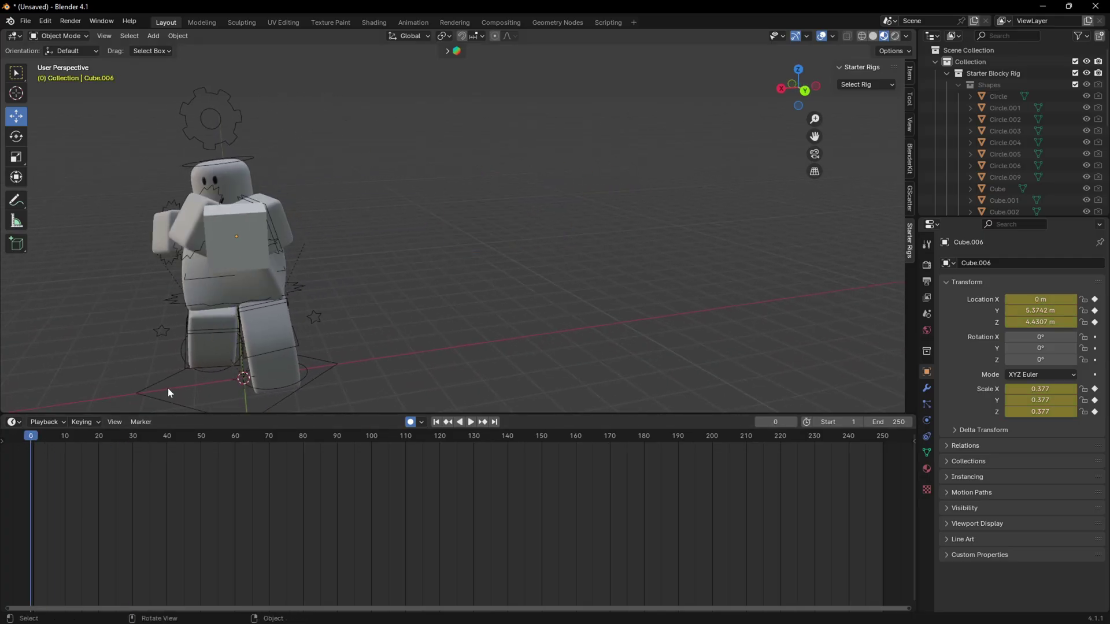
left_click(254, 257)
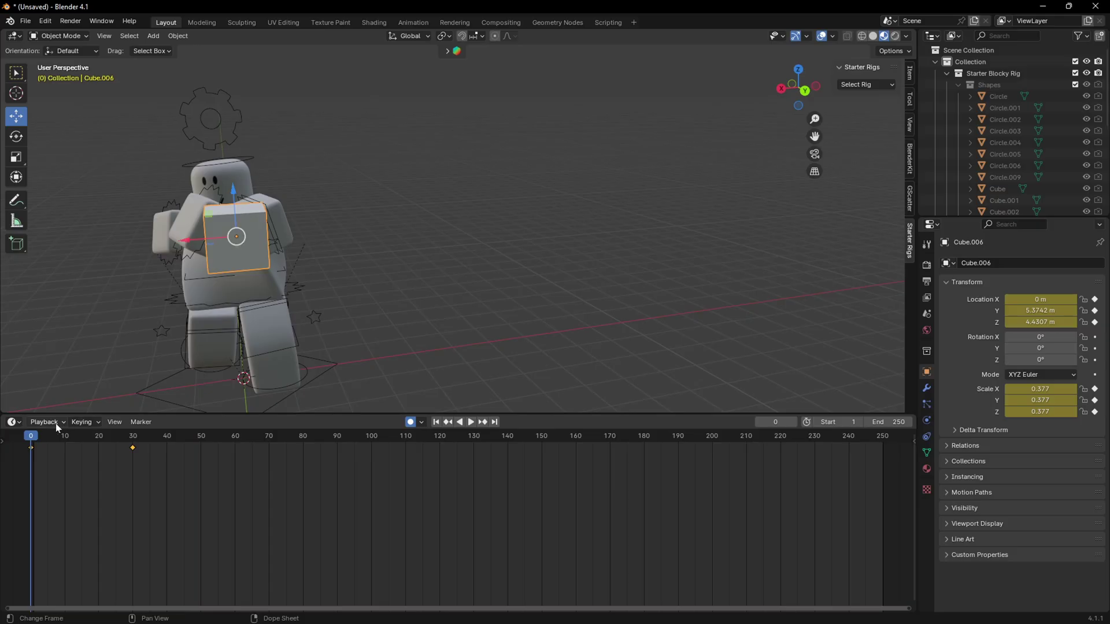
key("space")
left_click_drag(41, 440, 133, 455)
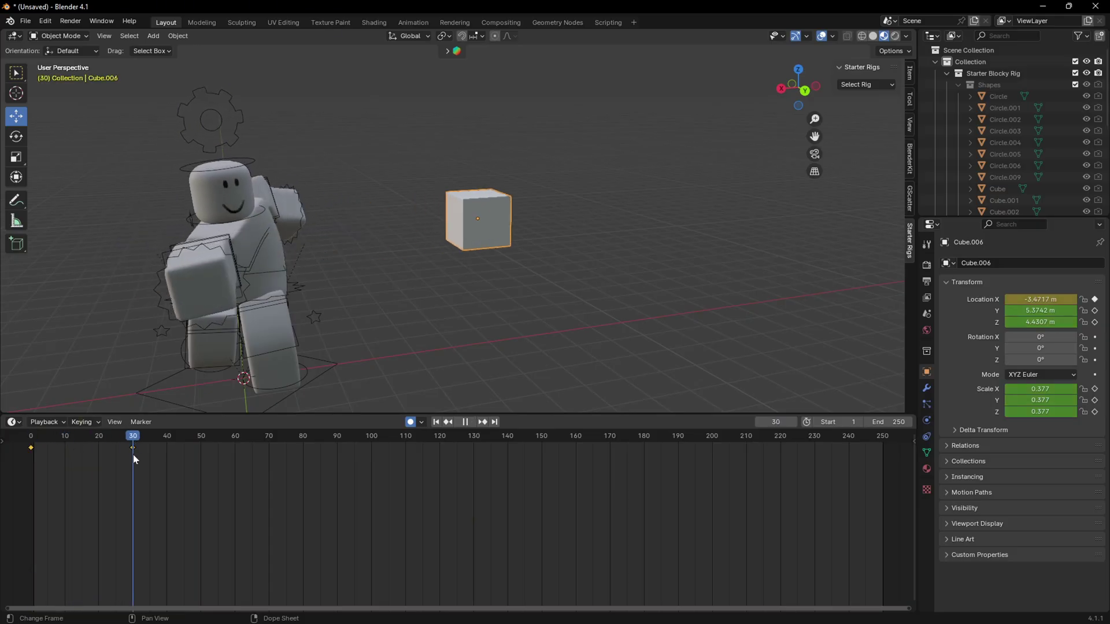
key("space")
middle_click_drag(282, 374, 495, 320)
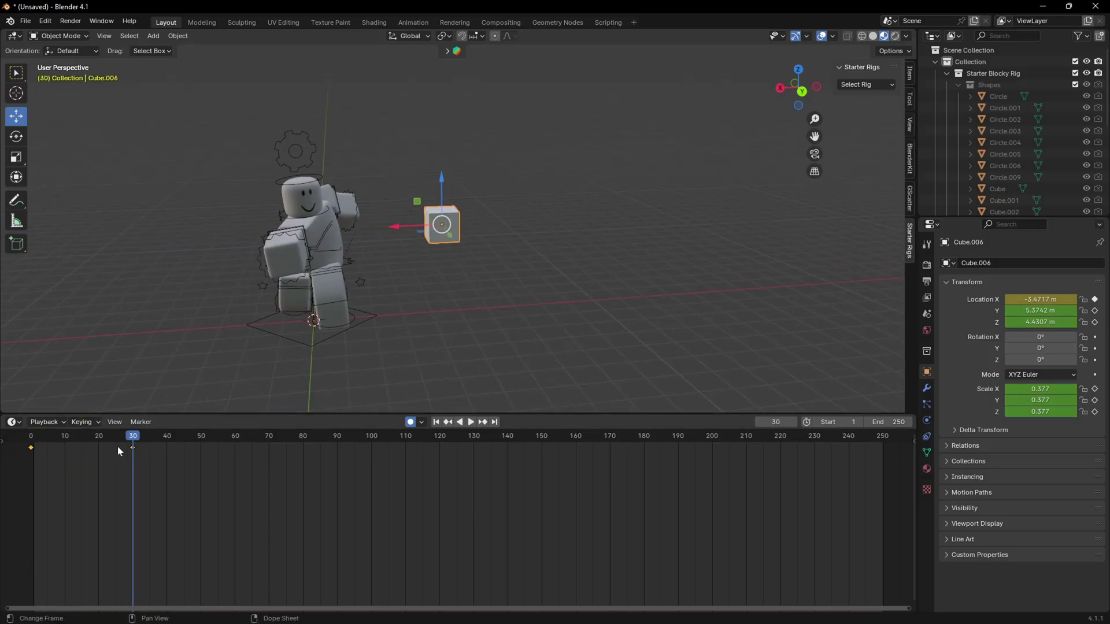
left_click_drag(133, 437, 31, 444)
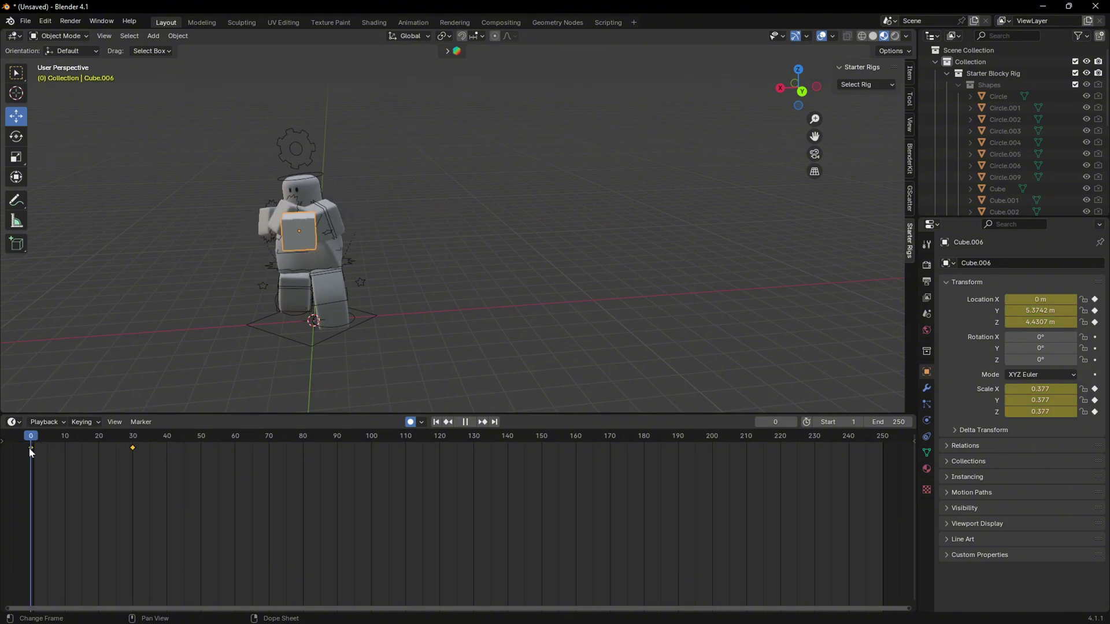
- At frame 30, keyframe the cube's rotation, location and scale, spinning it about 47° around Z
left_click_drag(125, 438, 132, 449)
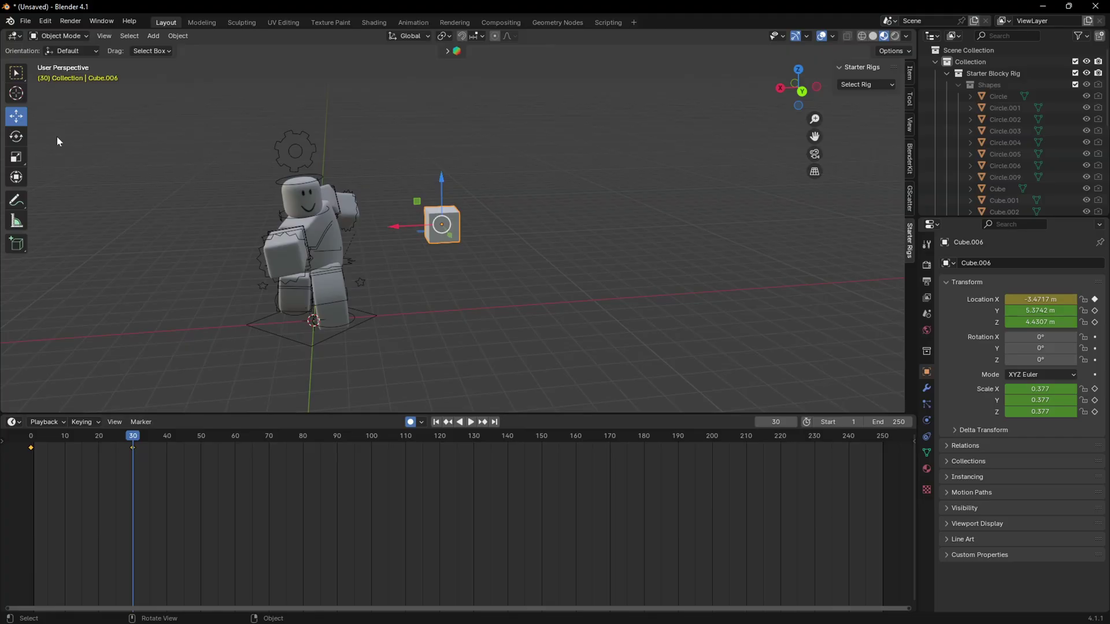
left_click(15, 135)
middle_click_drag(608, 234, 649, 250)
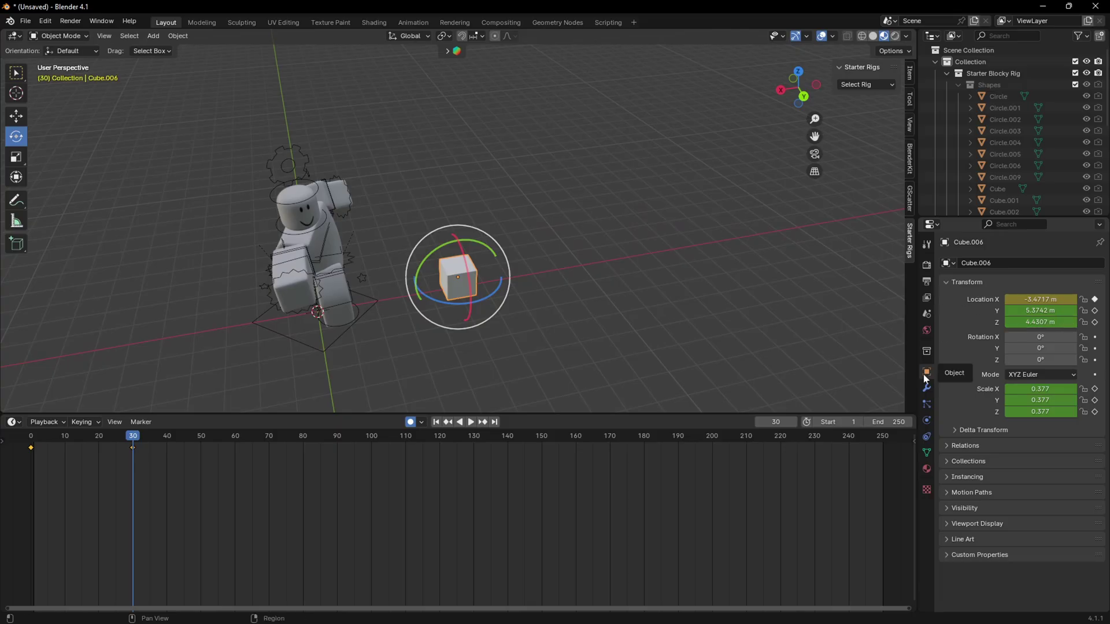
left_click(1094, 337)
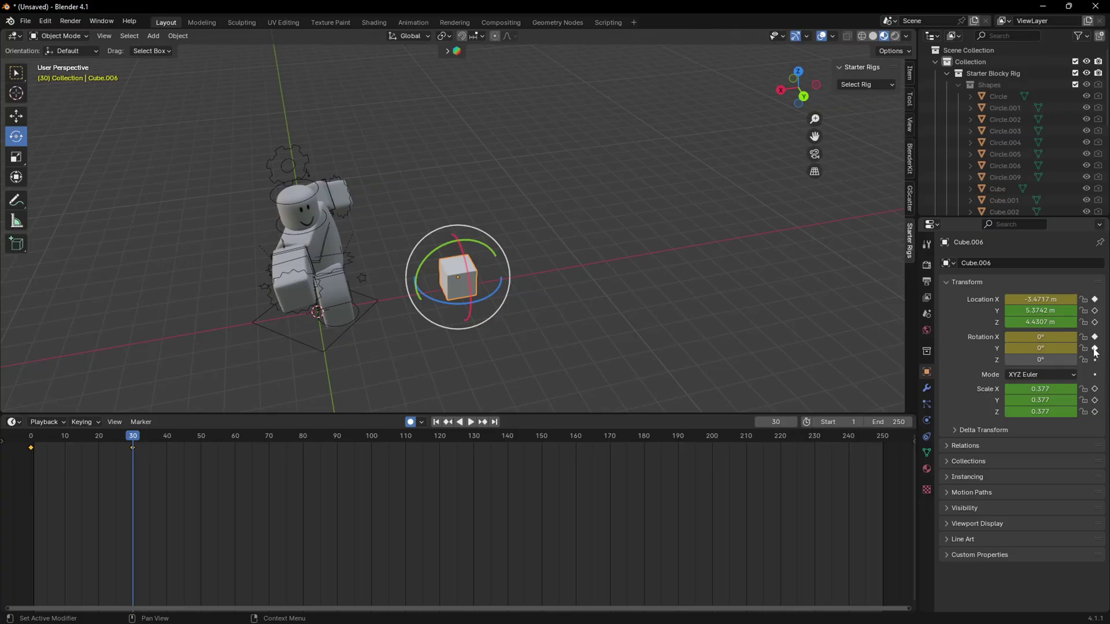
left_click(1095, 359)
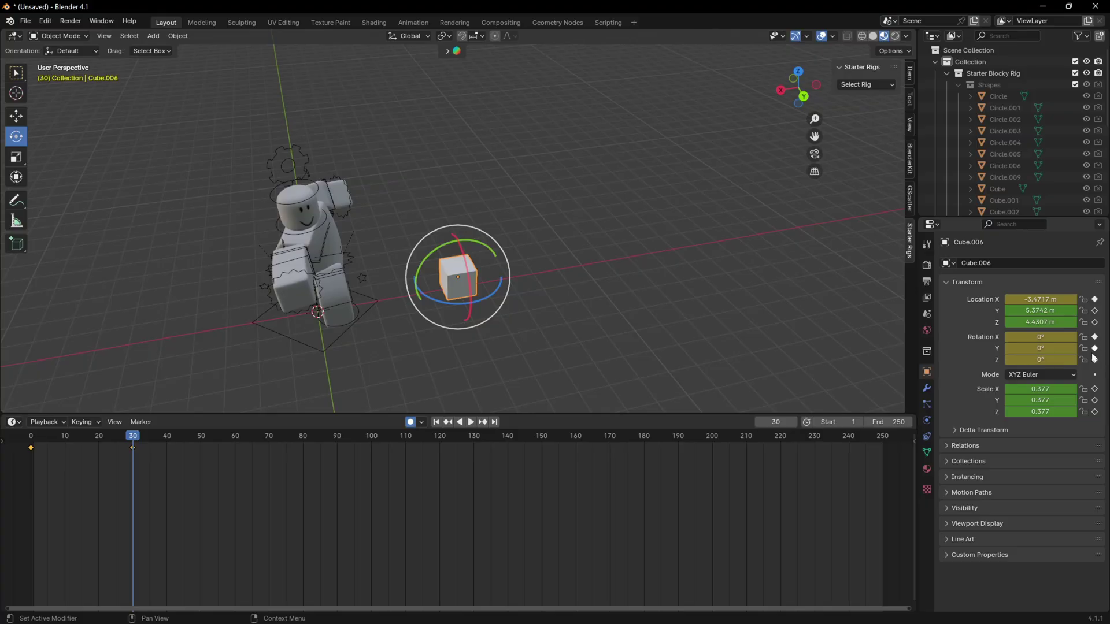
left_click(1095, 311)
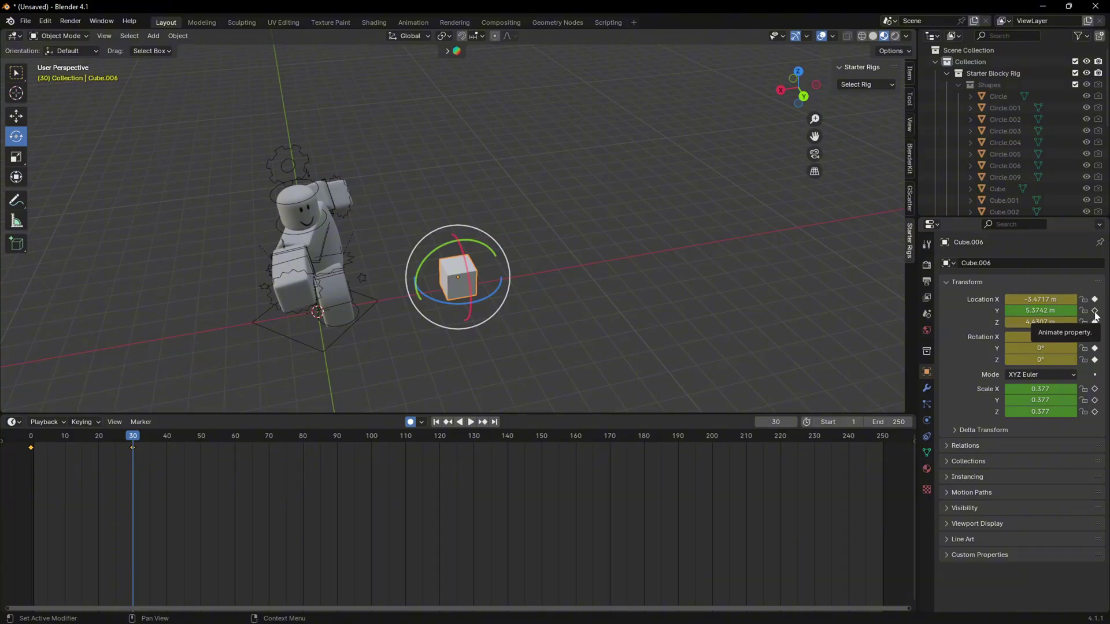
left_click(1096, 389)
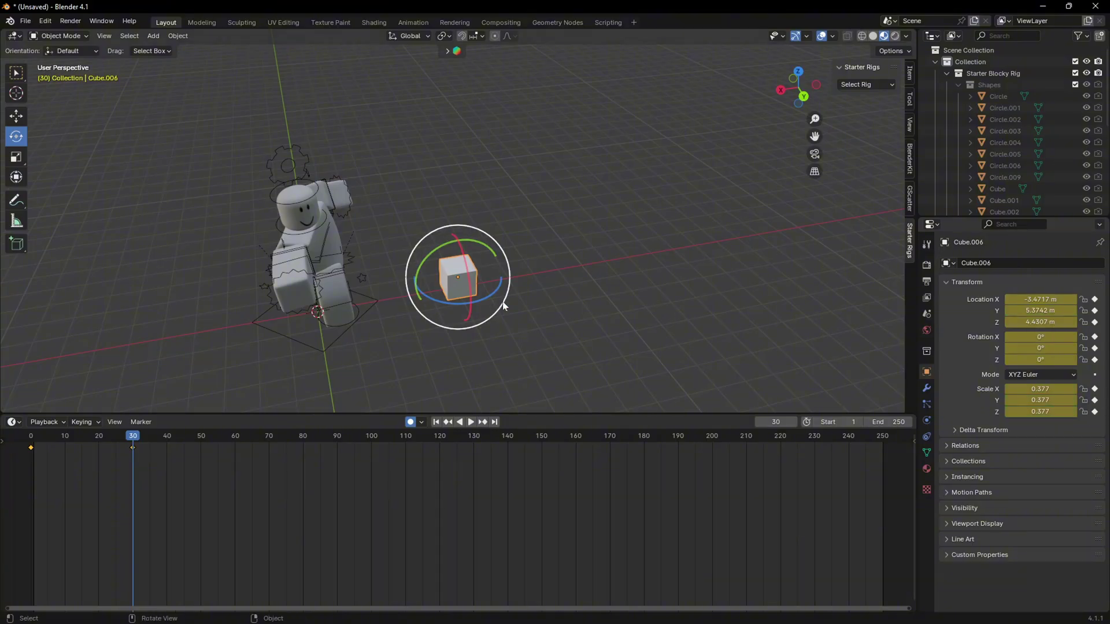
left_click_drag(494, 290, 488, 240)
- At frame 0, key the cube's Z rotation at 0°
left_click_drag(134, 439, 27, 438)
key("space")
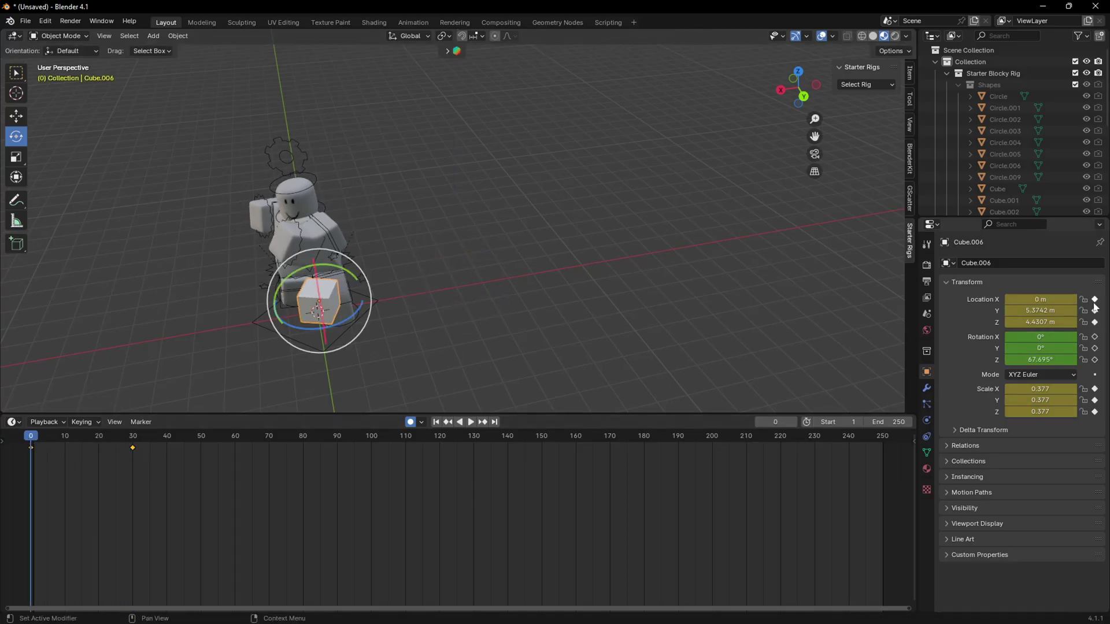
left_click(1096, 347)
left_click(1083, 336)
left_click_drag(293, 325, 367, 322)
left_click(1041, 360)
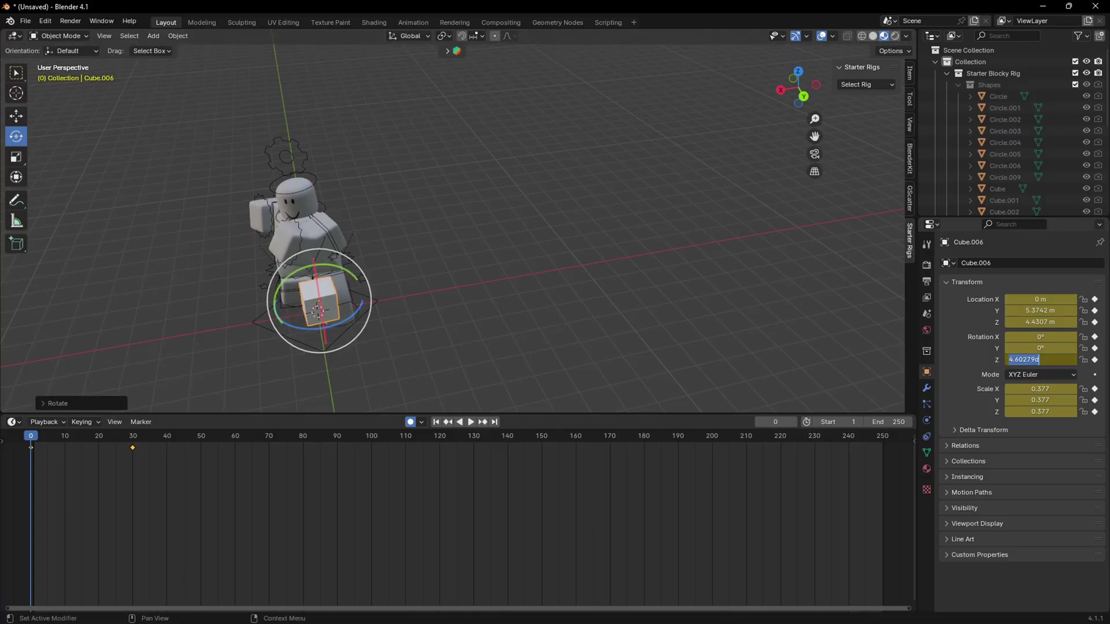
type("0")
key("Return")
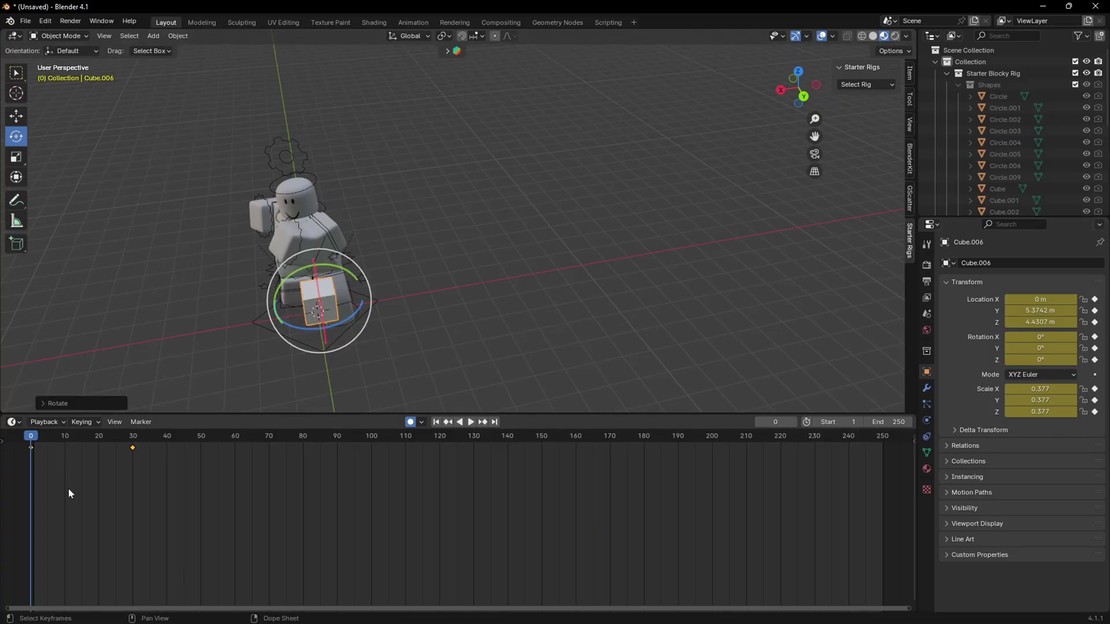
left_click_drag(47, 444, 23, 443)
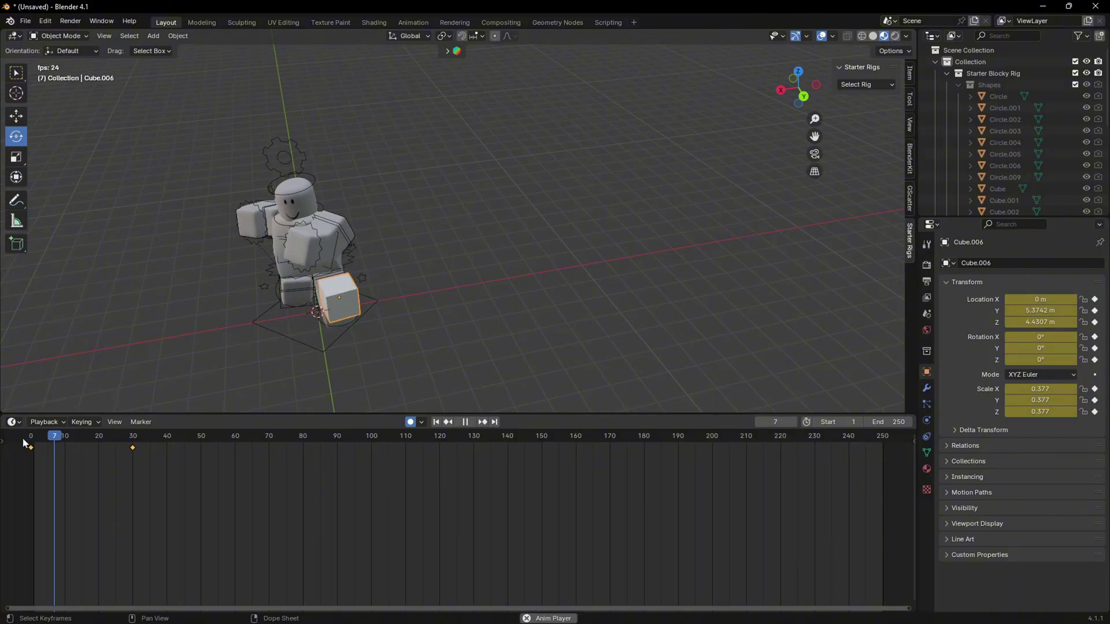
key("space")
middle_click_drag(249, 334, 278, 329)
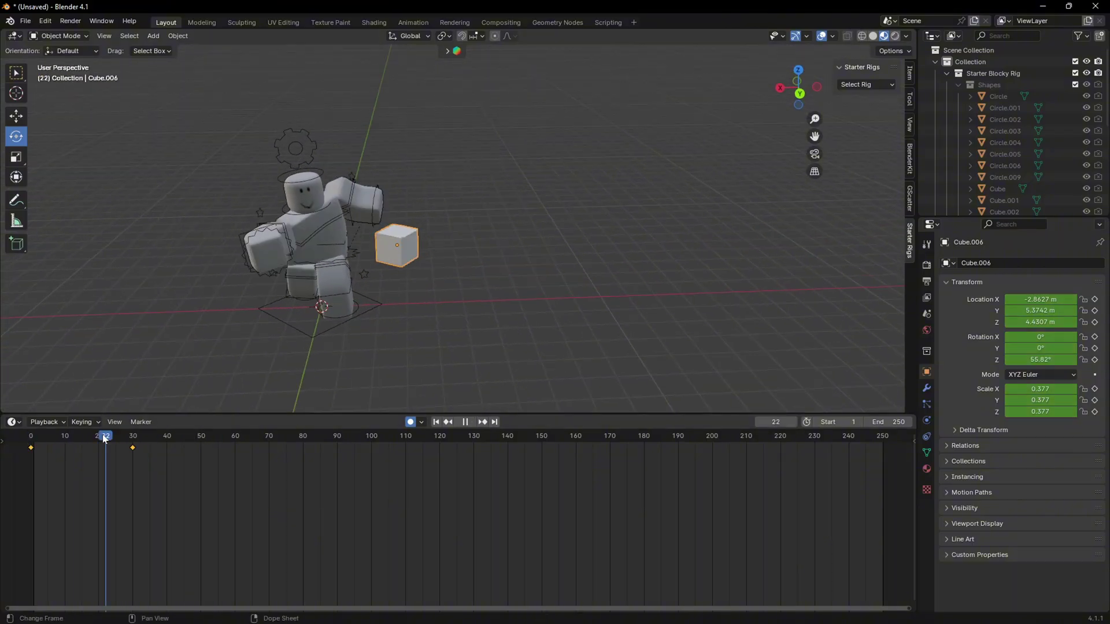
left_click_drag(100, 439, 32, 436)
key("space")
mouse_move(381, 163)
middle_mouse_down()
mouse_move(479, 162)
mouse_move(473, 210)
mouse_move(599, 256)
middle_mouse_up()
key("space")
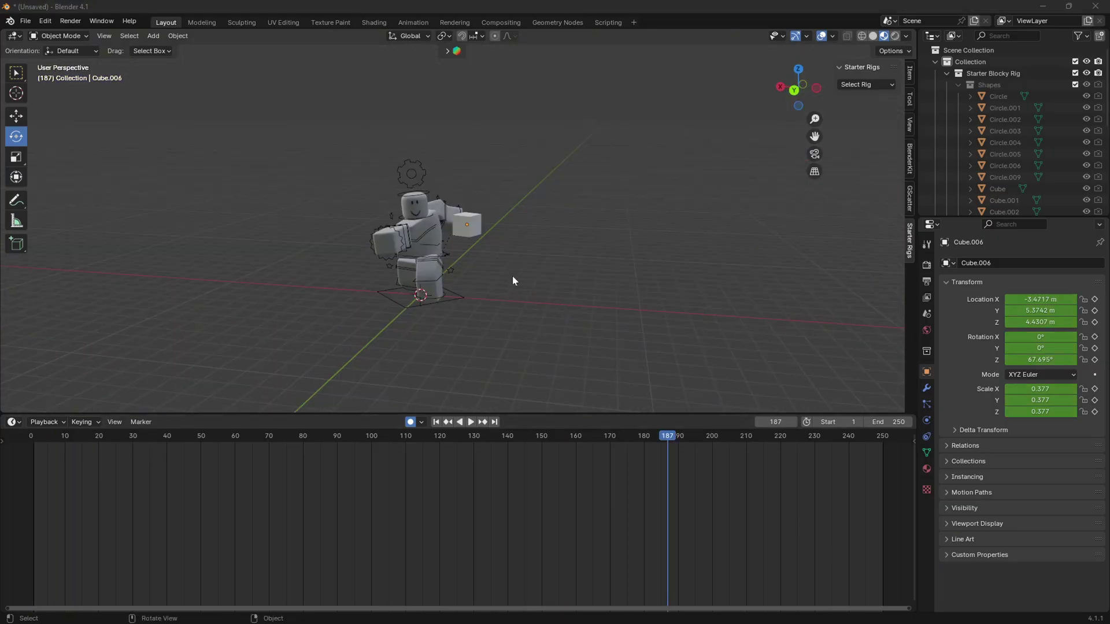
mouse_move(513, 276)
middle_mouse_down()
mouse_move(542, 293)
mouse_move(517, 311)
mouse_move(452, 295)
mouse_move(596, 310)
mouse_move(506, 305)
mouse_move(461, 284)
middle_mouse_up()
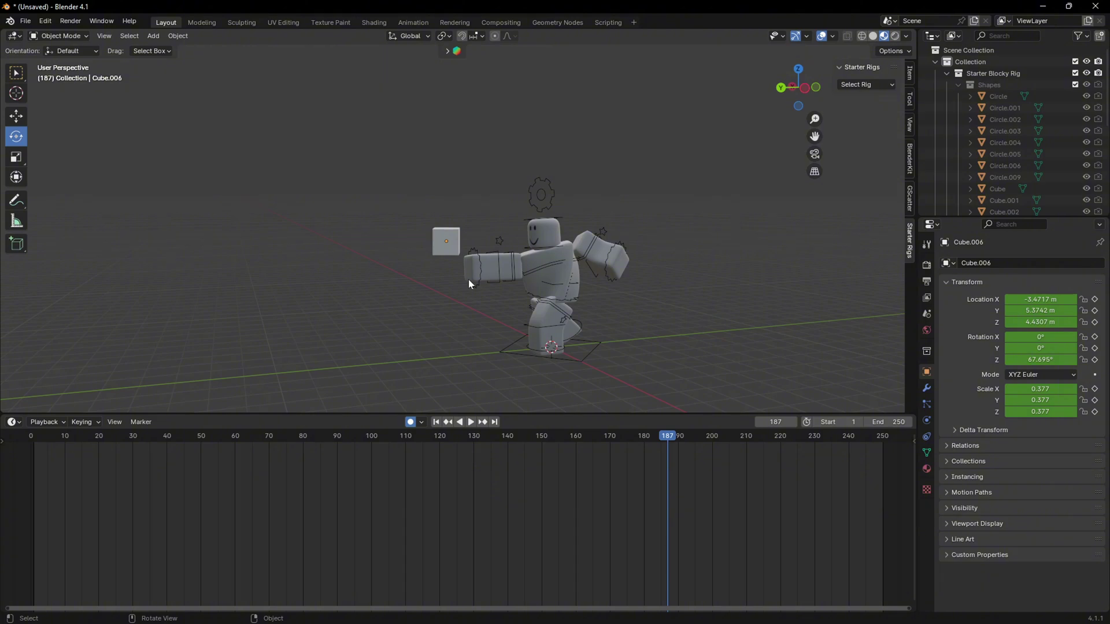
mouse_move(499, 276)
middle_mouse_down()
mouse_move(598, 317)
mouse_move(606, 306)
mouse_move(549, 304)
middle_mouse_up()
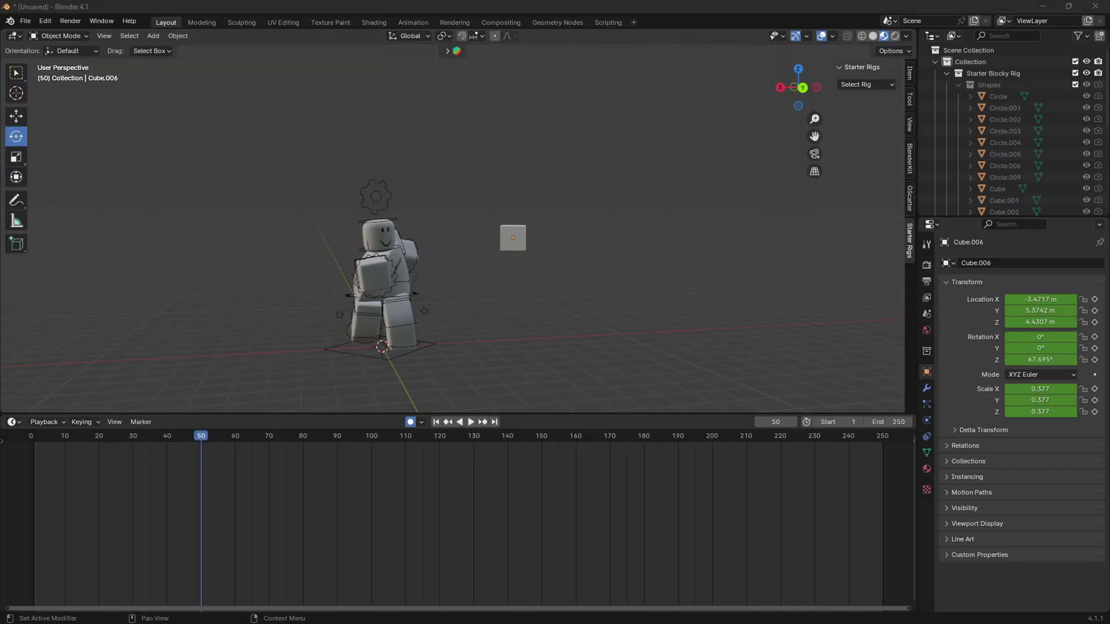
- Add a camera, move it out along Y, and keyframe its location
middle_click_drag(583, 357, 570, 337)
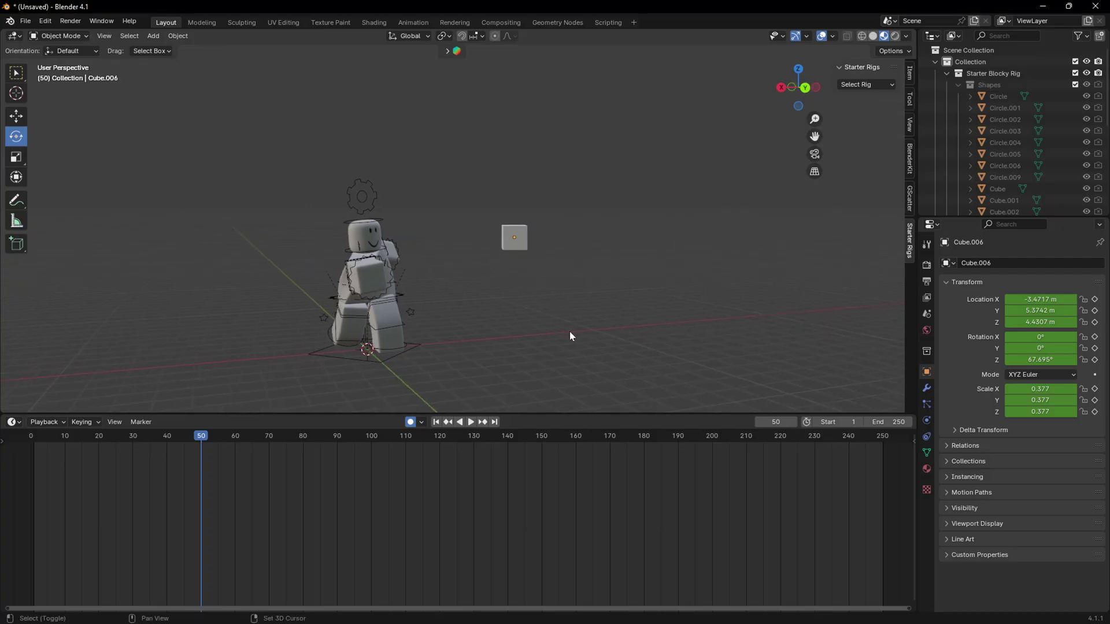
key("shift+a")
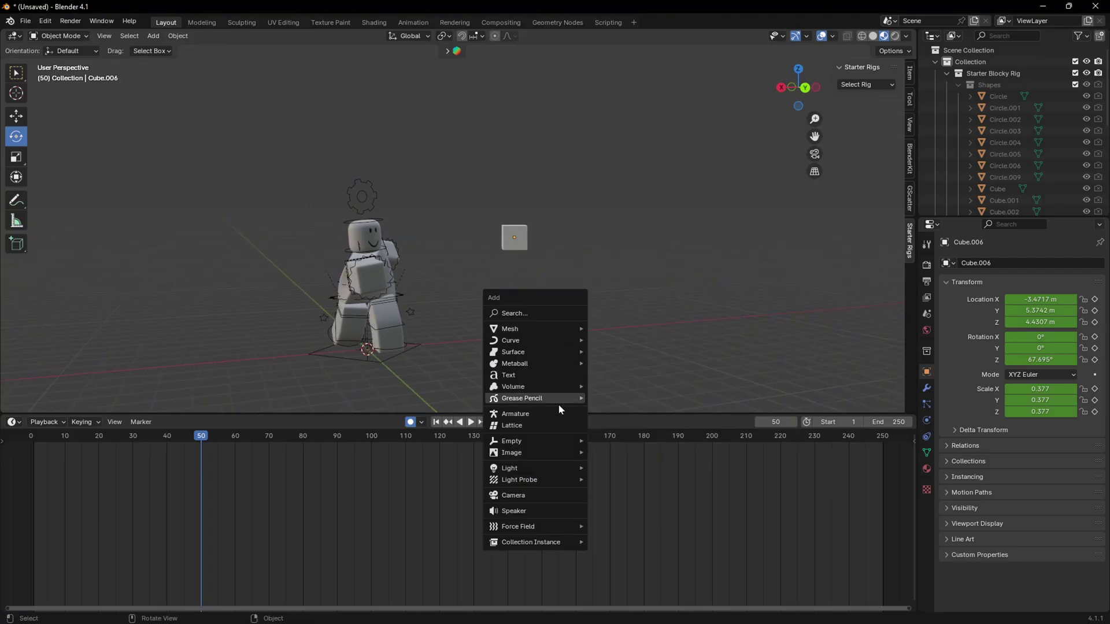
left_click(514, 495)
mouse_move(458, 343)
middle_mouse_down()
mouse_move(551, 340)
mouse_move(22, 122)
middle_mouse_up()
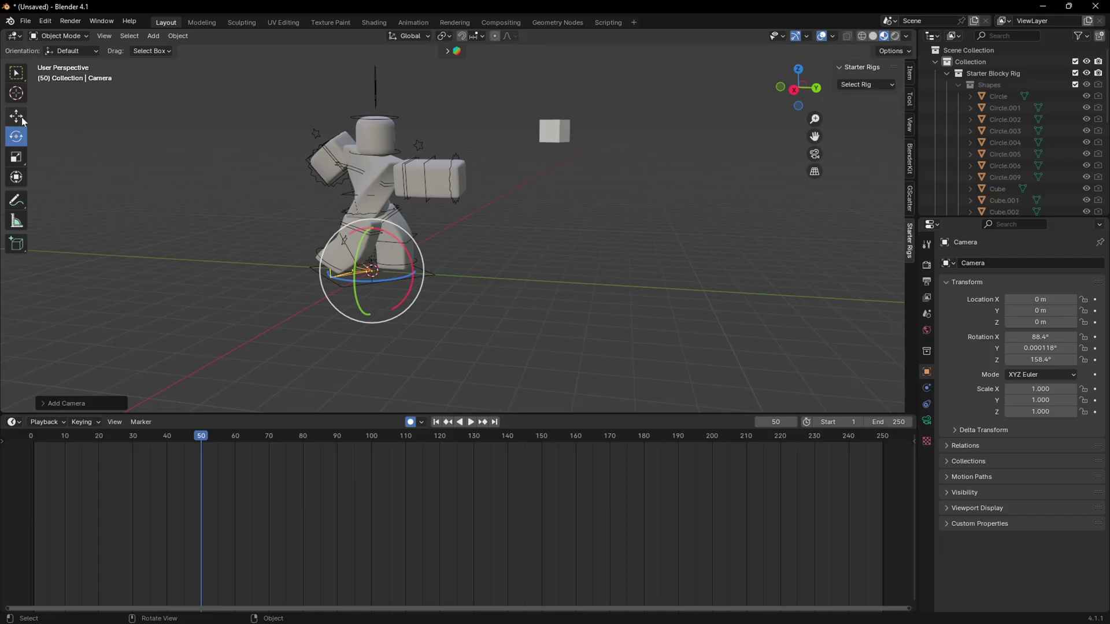
left_click(19, 118)
left_click_drag(430, 275, 755, 268)
key("i")
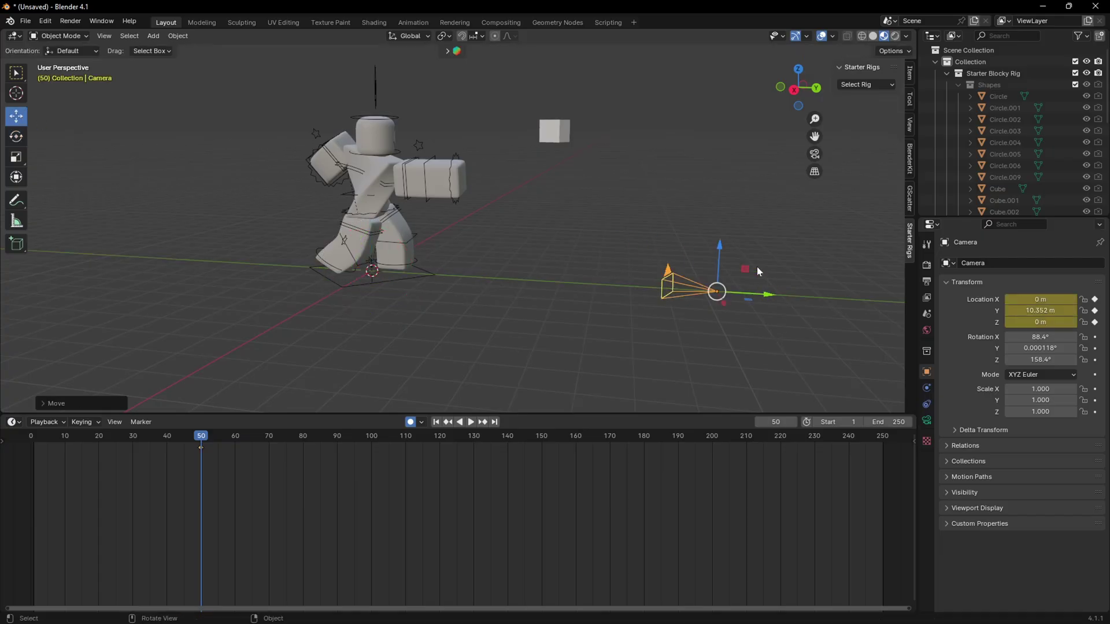
- Align the camera to the current view and scrub back to frame 30
key("ctrl+alt+KP_0")
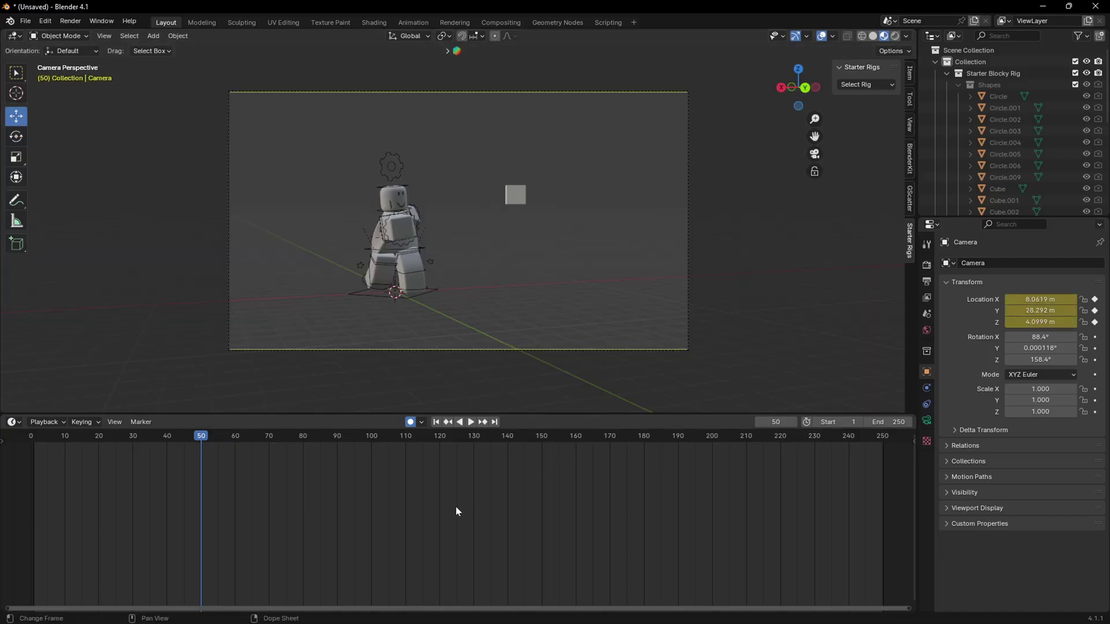
mouse_move(188, 428)
left_mouse_down()
mouse_move(73, 451)
mouse_move(132, 447)
left_mouse_up()
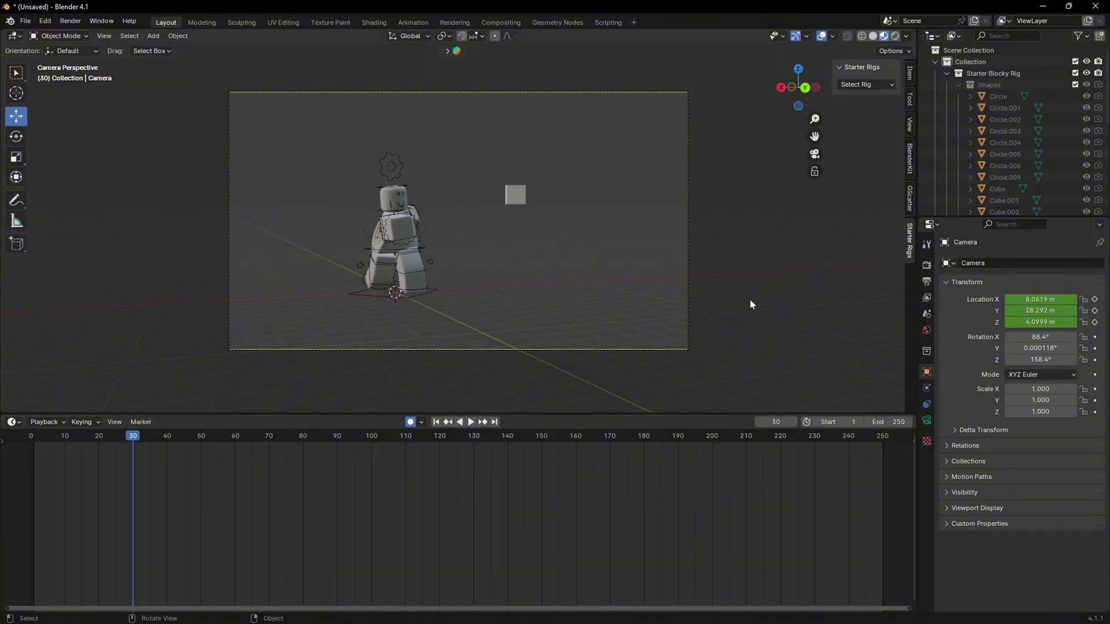
mouse_move(751, 299)
middle_mouse_down()
mouse_move(639, 319)
mouse_move(603, 303)
mouse_move(738, 302)
mouse_move(570, 351)
middle_mouse_up()
scroll(733, 304, "down", 3)
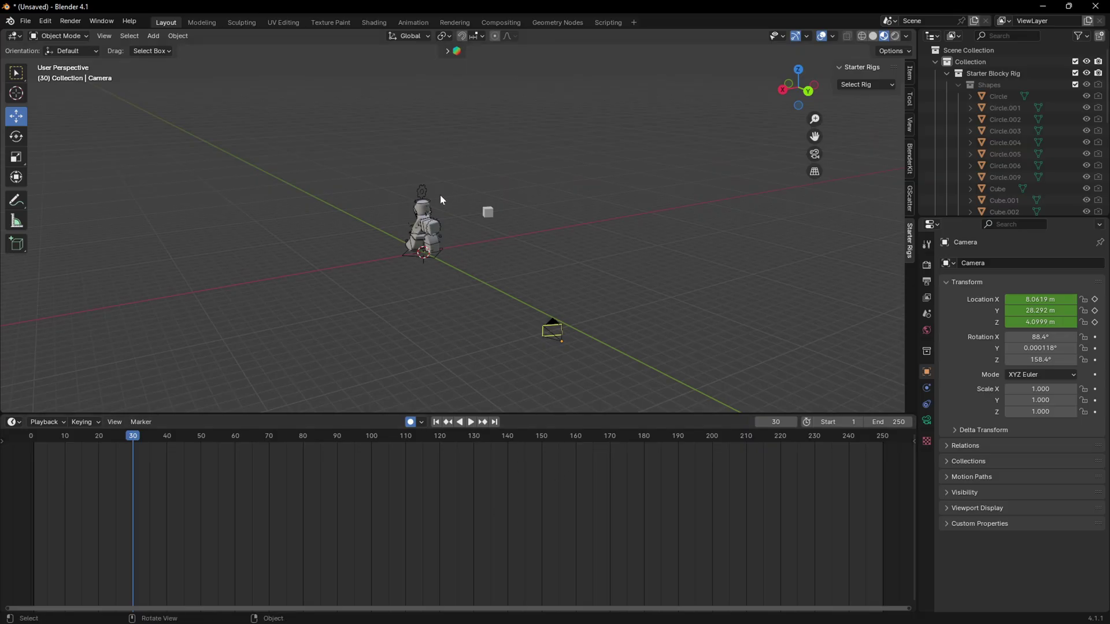
scroll(616, 356, "up", 3)
mouse_move(620, 358)
middle_mouse_down()
mouse_move(780, 362)
mouse_move(481, 265)
mouse_move(655, 305)
middle_mouse_up()
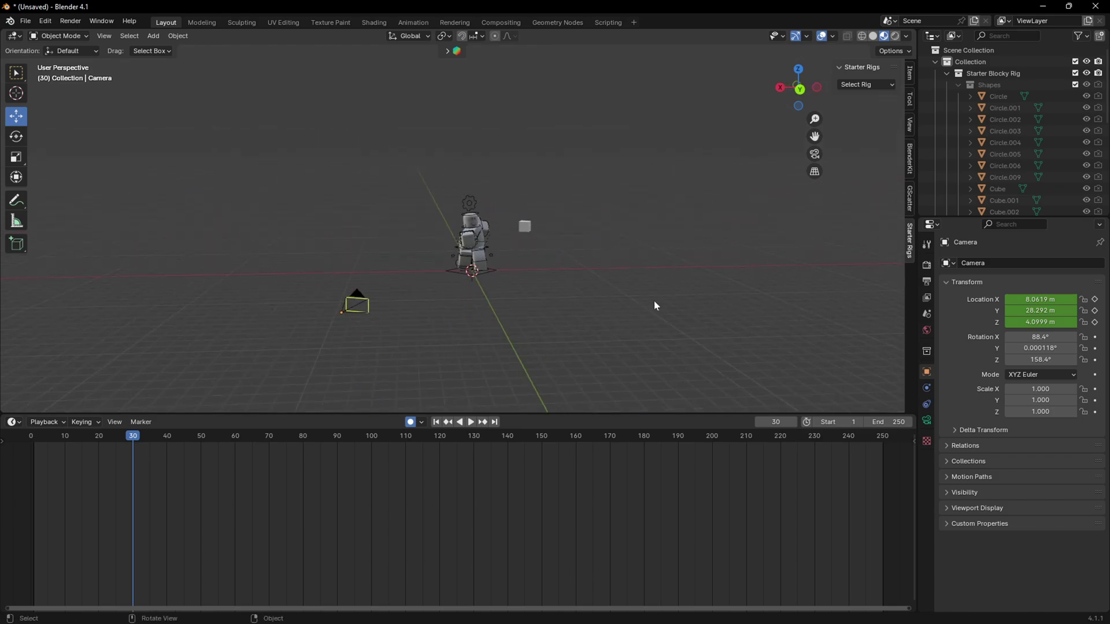
- Use Cycles with 1118 maximum render samples and motion blur enabled
left_click(927, 266)
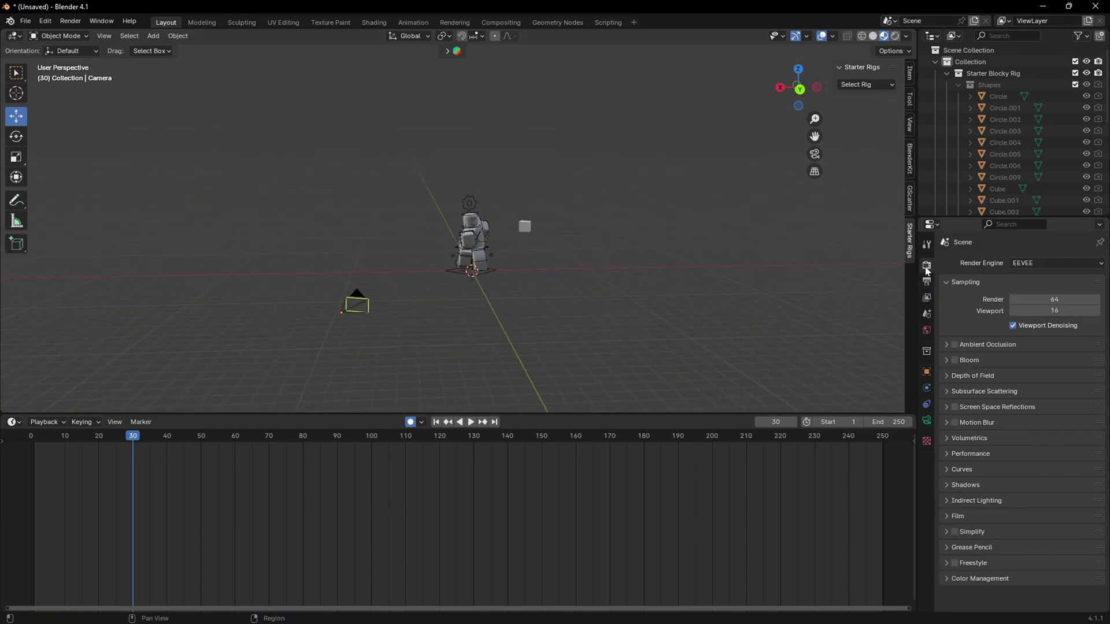
left_click(1055, 268)
left_click(1023, 266)
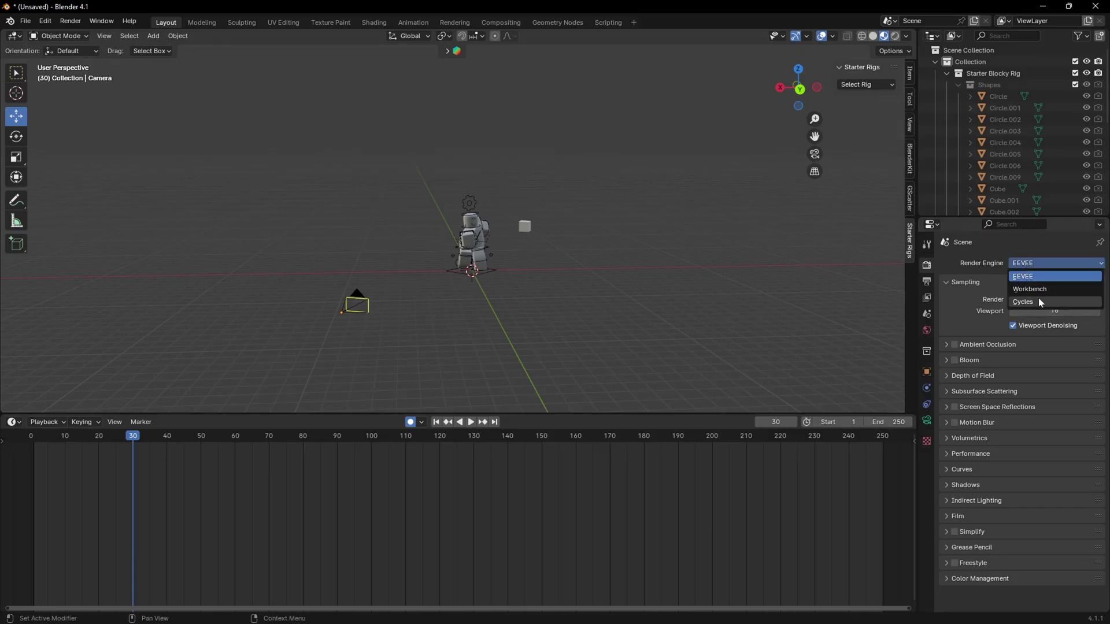
left_click(1038, 300)
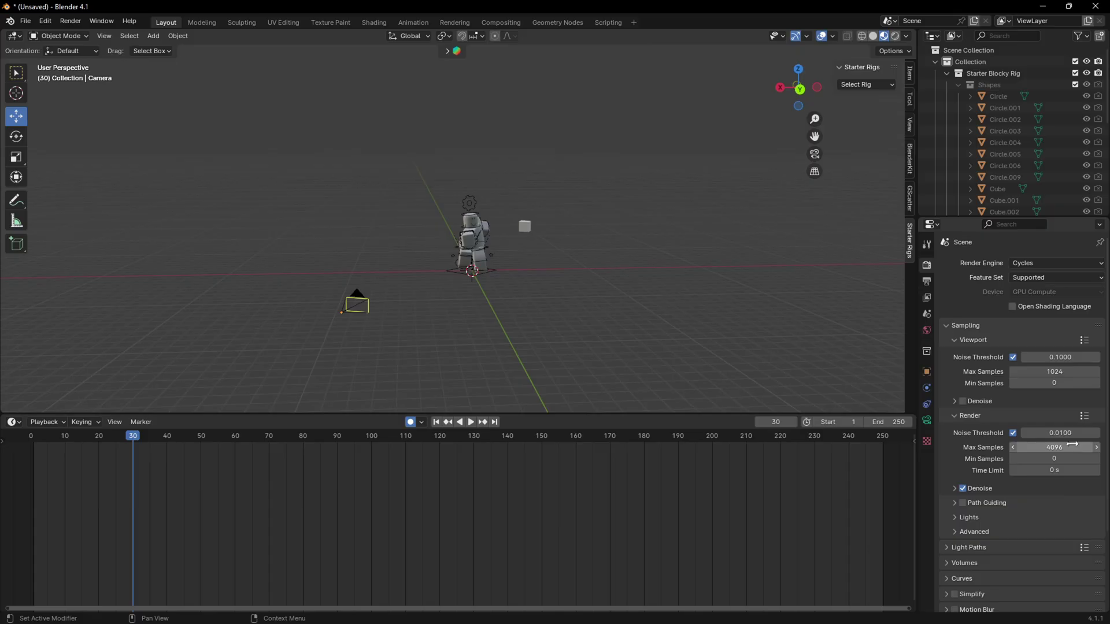
left_click_drag(1073, 447, 1041, 446)
scroll(998, 499, "down", 1)
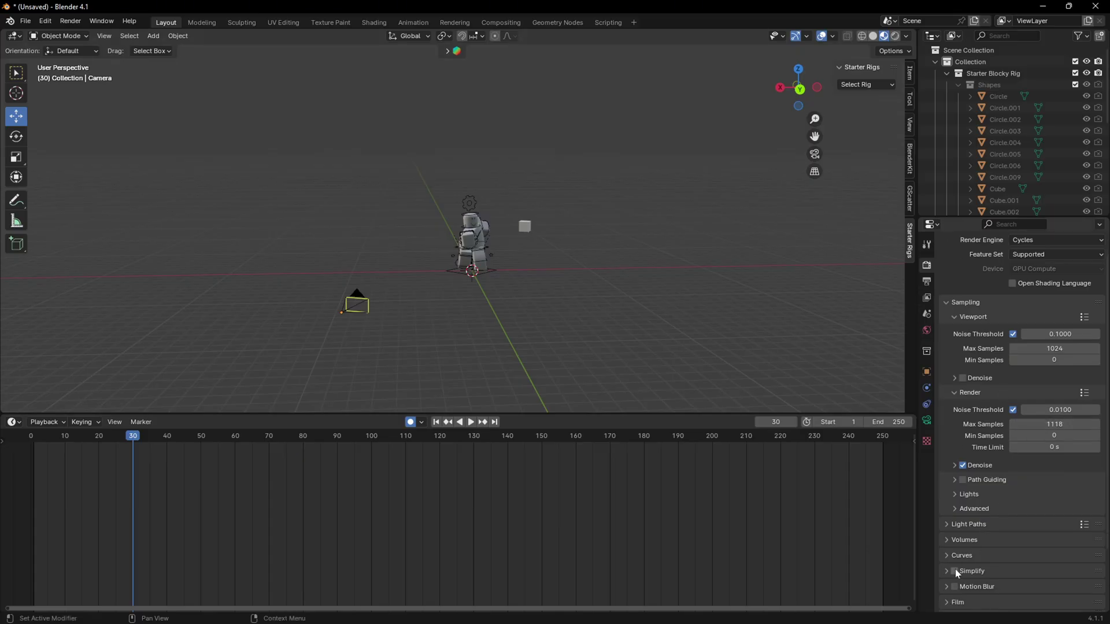
left_click(954, 586)
left_click(927, 282)
scroll(998, 464, "down", 1)
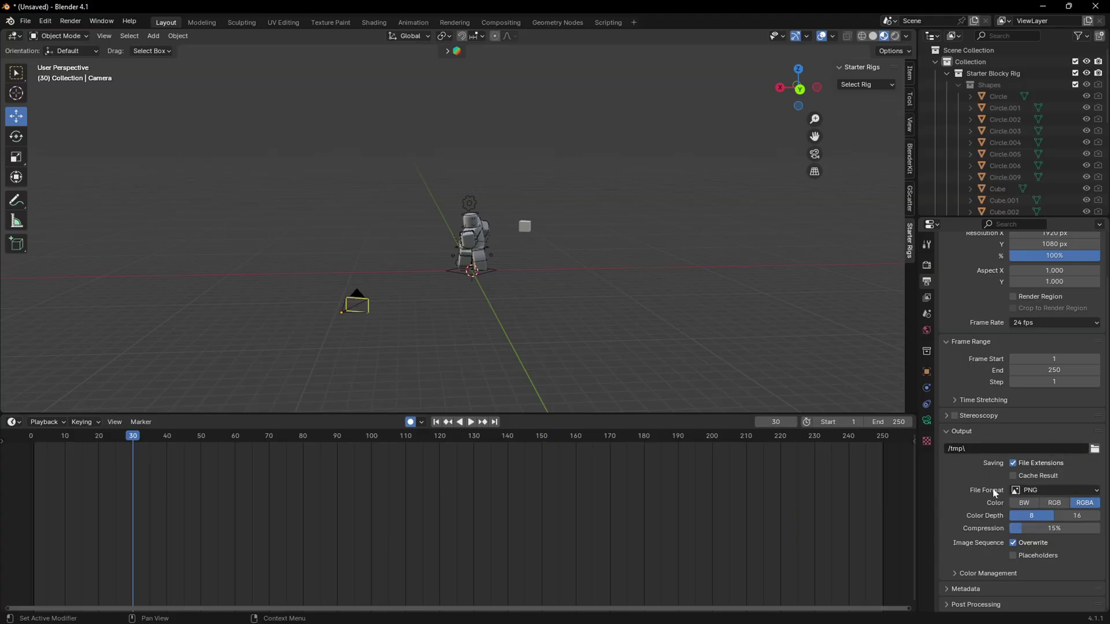
- Switch the output file format from PNG to AVI JPEG at 90% quality in RGB
left_click(1033, 489)
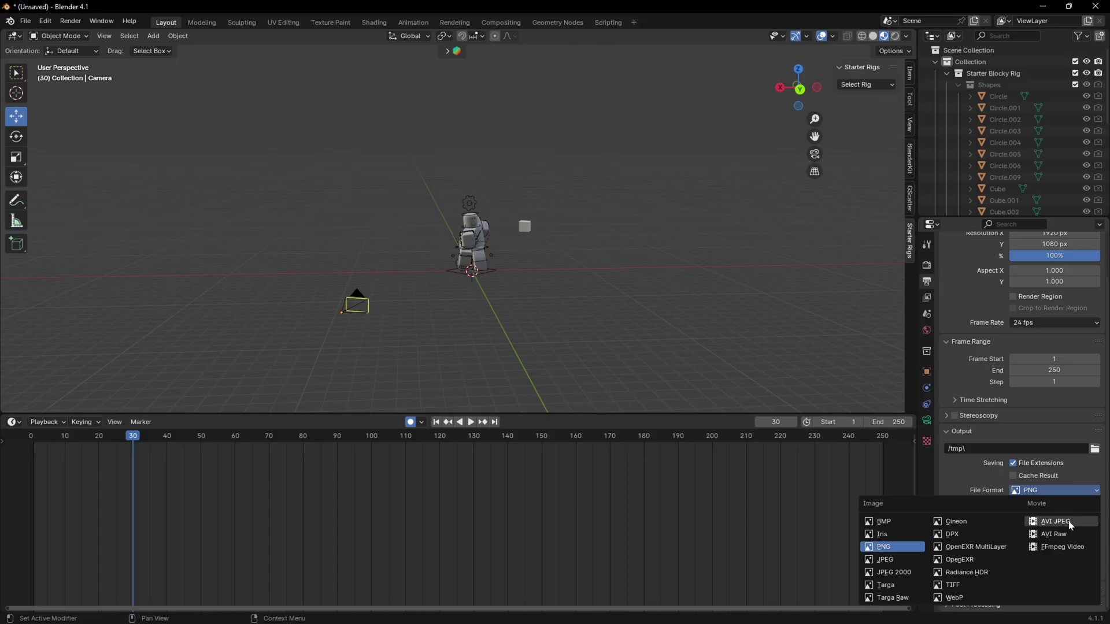
left_click(1043, 524)
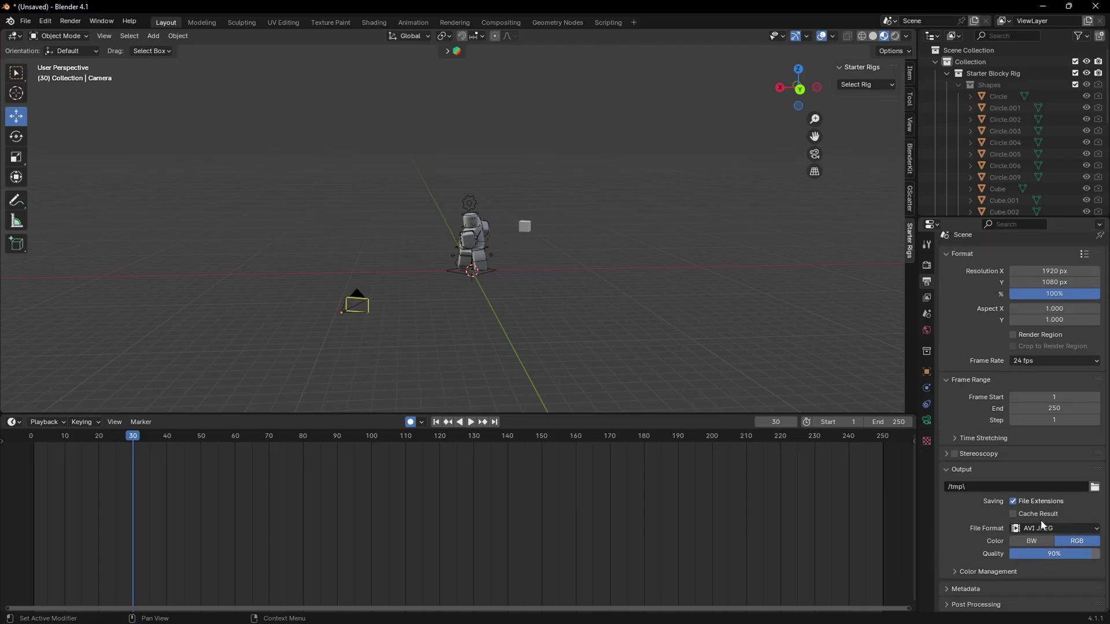
left_click(69, 19)
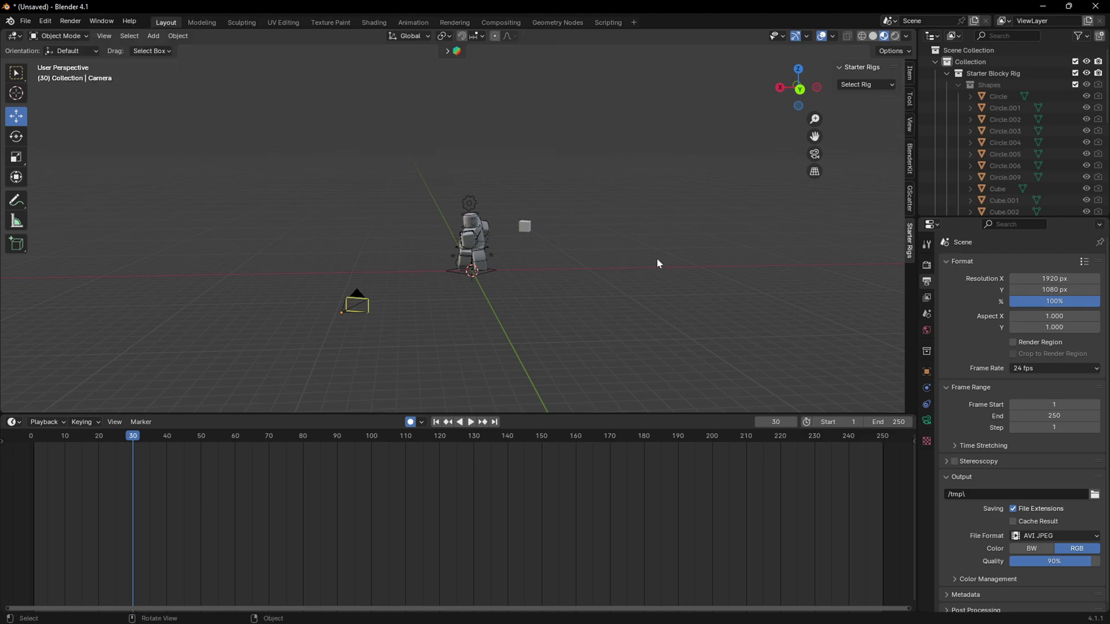
middle_click_drag(658, 263, 671, 280)
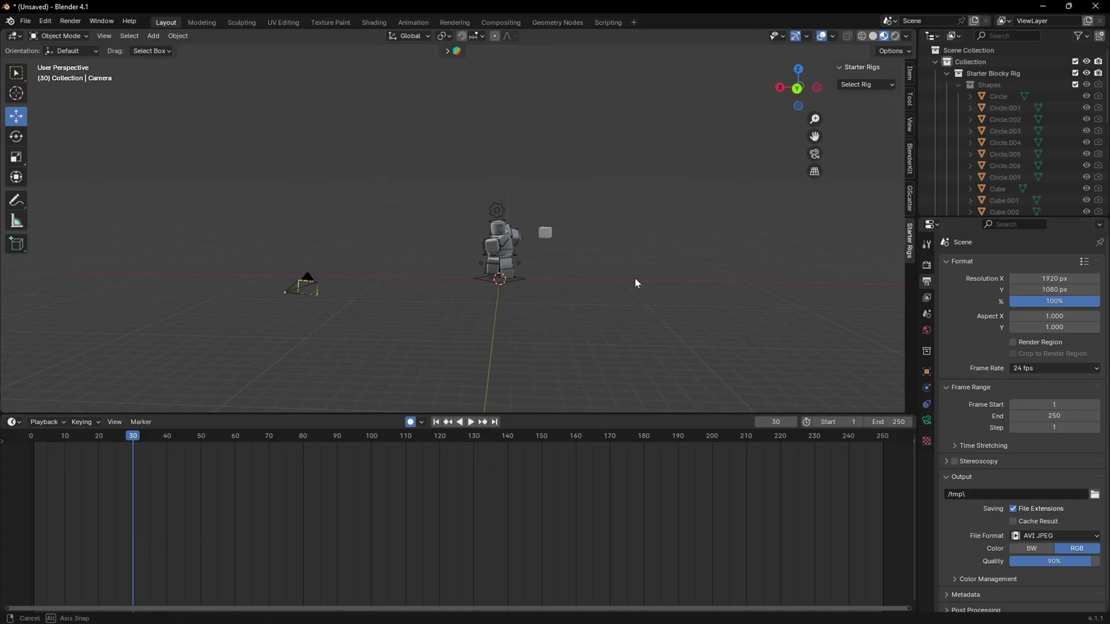
middle_click_drag(637, 283, 606, 276)
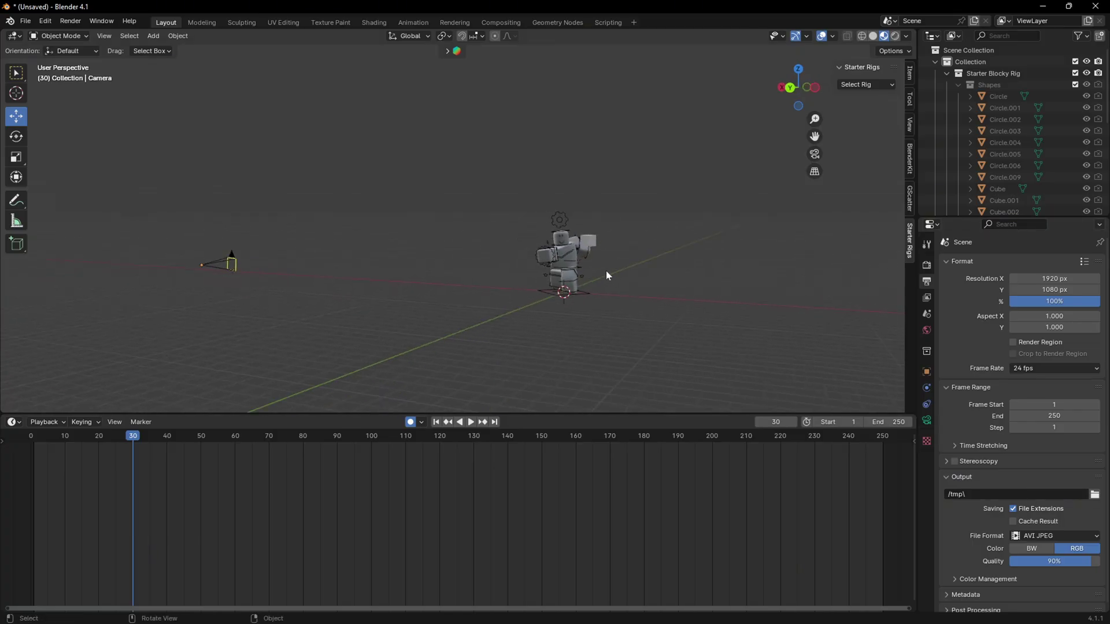